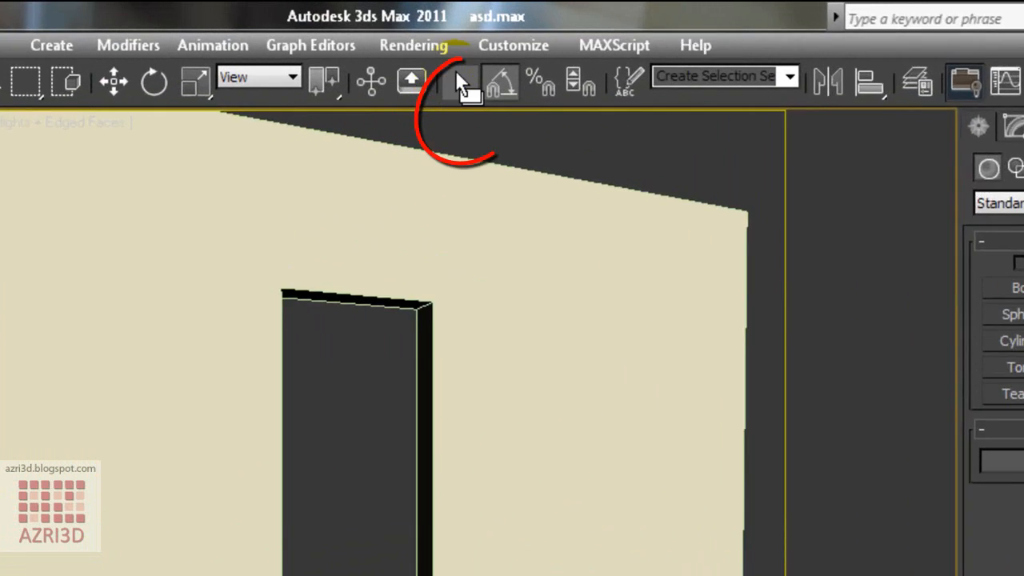
Turn on 3D snapping, clear all existing snap types, and enable only Endpoint and Midpoint snaps.
{"action": "left_click", "coordinate": [450, 48]}
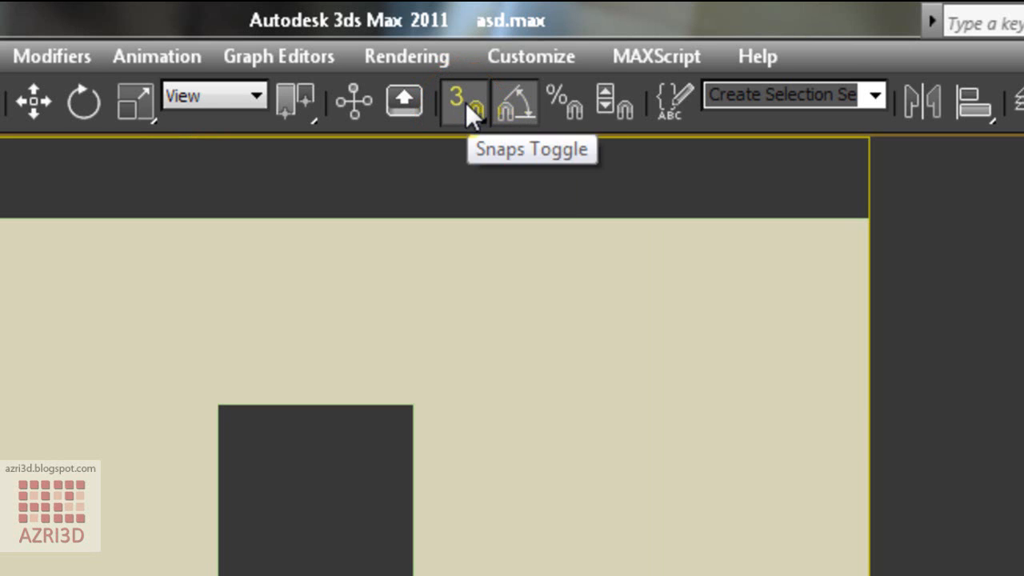
{"action": "right_click", "coordinate": [466, 104]}
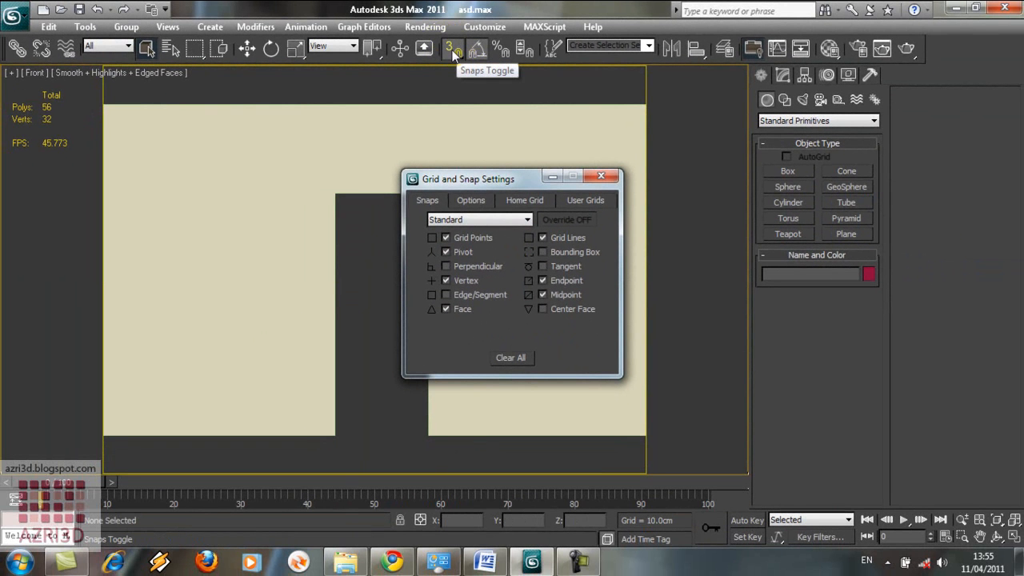
{"action": "left_click", "coordinate": [520, 359]}
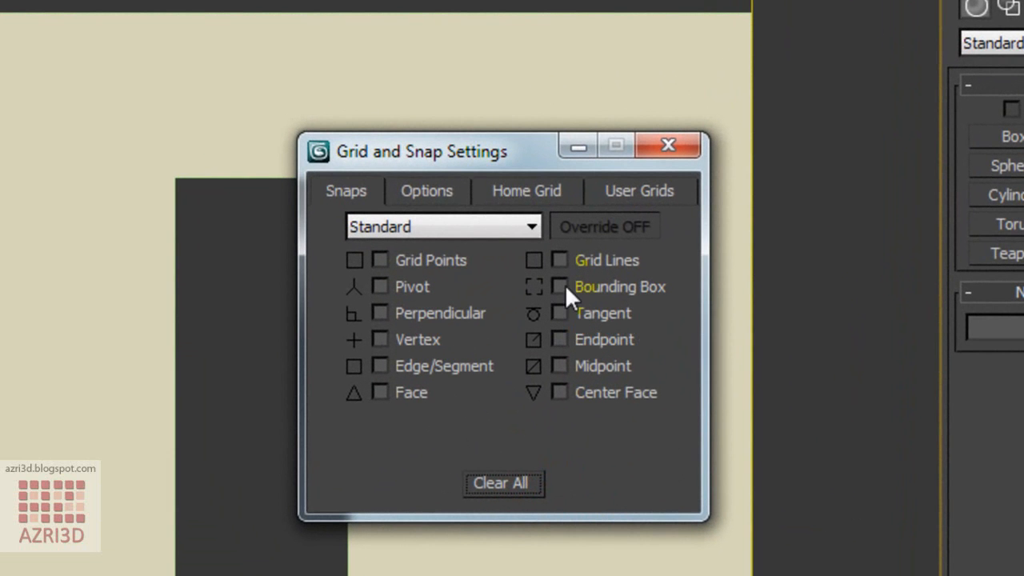
{"action": "left_click", "coordinate": [620, 338]}
{"action": "left_click", "coordinate": [609, 365]}
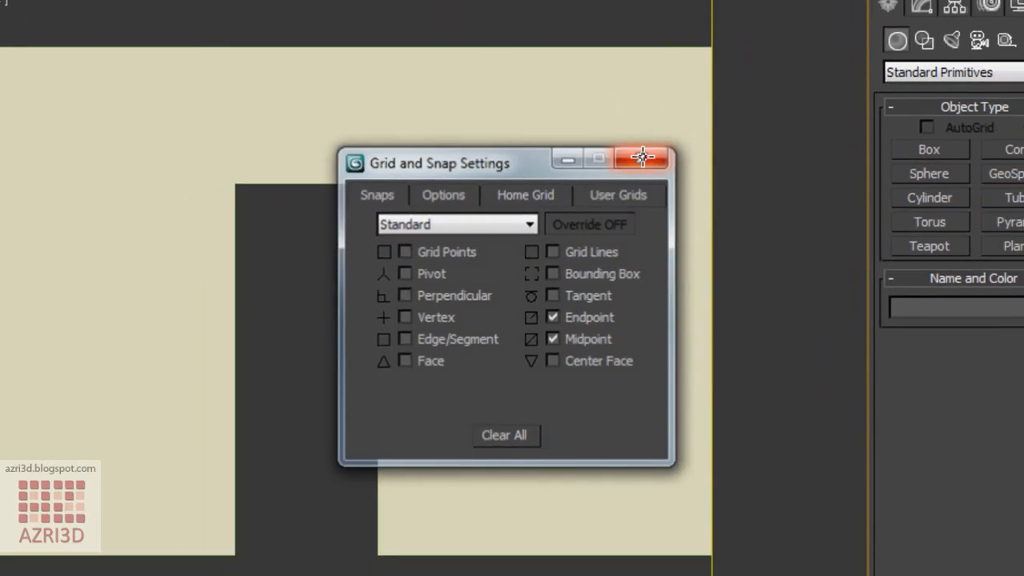
{"action": "left_click", "coordinate": [668, 145]}
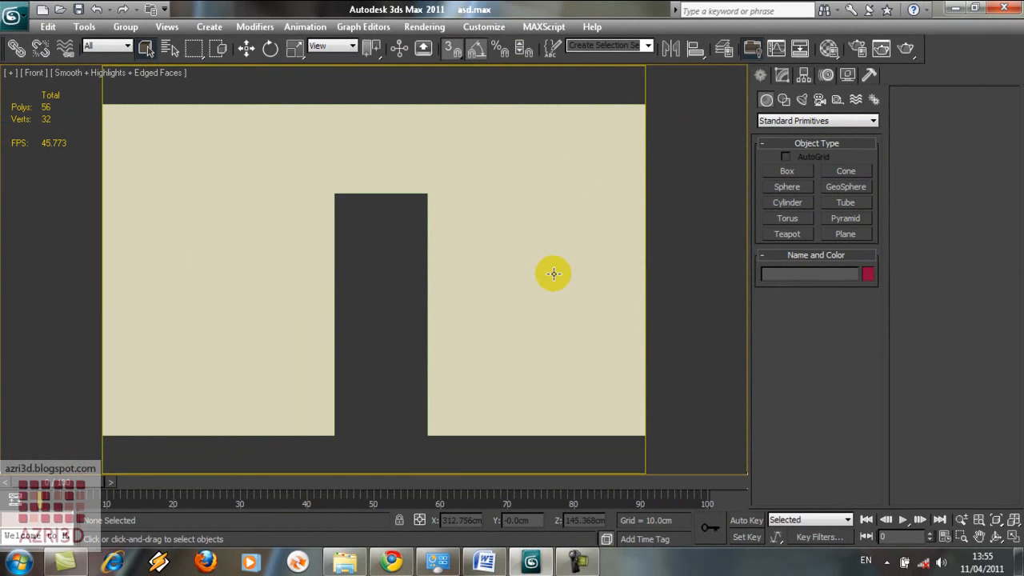
Trace an open line spline along both sides and the upper edge of the door opening, snapping to its corners.
{"action": "left_click", "coordinate": [784, 100]}
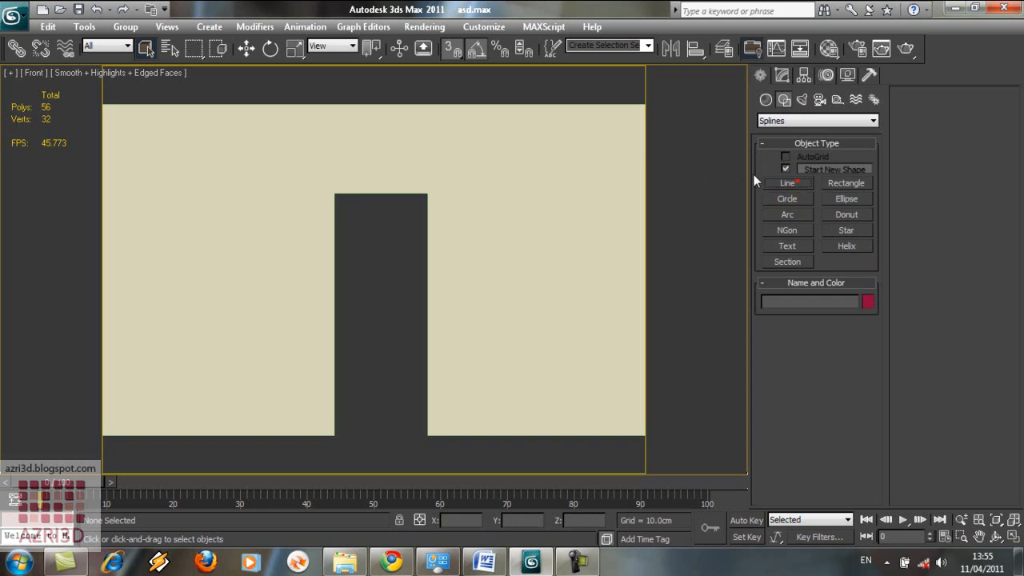
{"action": "left_click", "coordinate": [788, 183]}
{"action": "left_click", "coordinate": [335, 435]}
{"action": "left_click_drag", "start_coordinate": [336, 422], "coordinate": [338, 200]}
{"action": "right_click", "coordinate": [383, 342]}
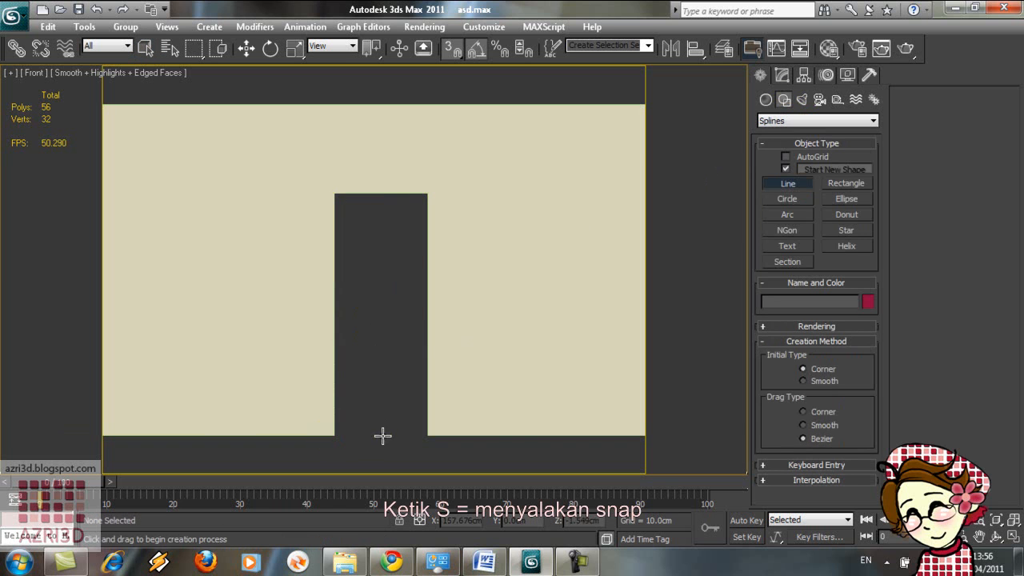
{"action": "left_click", "coordinate": [335, 435]}
{"action": "left_click", "coordinate": [336, 193]}
{"action": "left_click", "coordinate": [425, 195]}
{"action": "left_click", "coordinate": [430, 436]}
{"action": "right_click", "coordinate": [370, 339]}
{"action": "key", "text": "z"}
Outline the traced spline inward into a thin door-frame profile and return to the whole-object level.
{"action": "left_click", "coordinate": [782, 75]}
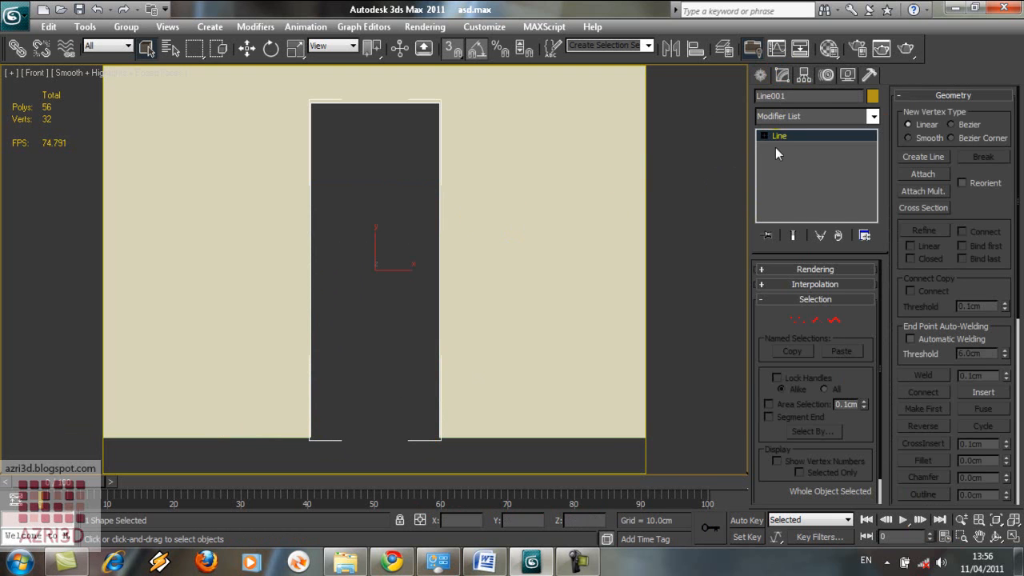
{"action": "left_click", "coordinate": [764, 136]}
{"action": "left_click", "coordinate": [791, 173]}
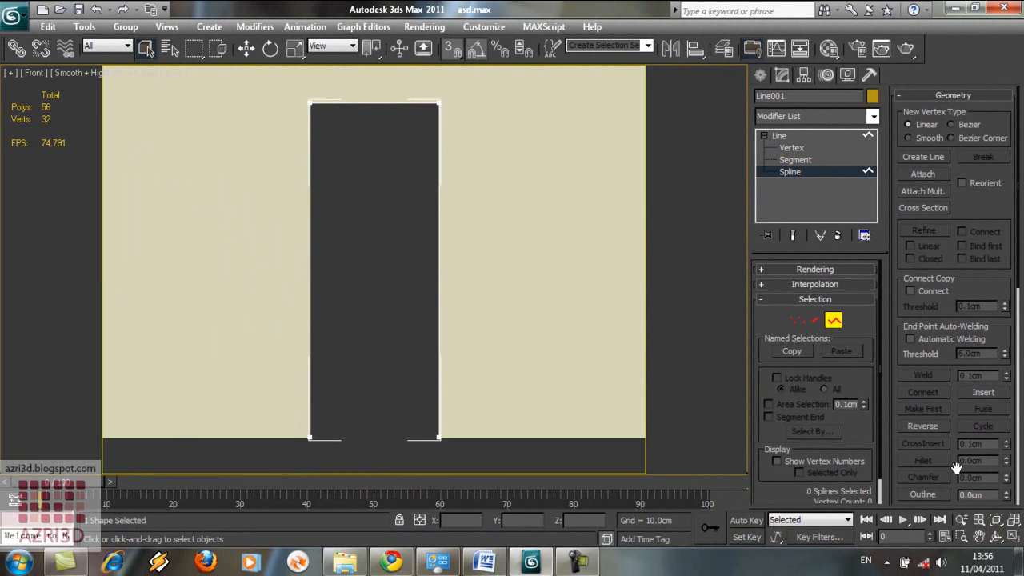
{"action": "scroll", "coordinate": [957, 466], "scroll_direction": "down", "scroll_amount": 5}
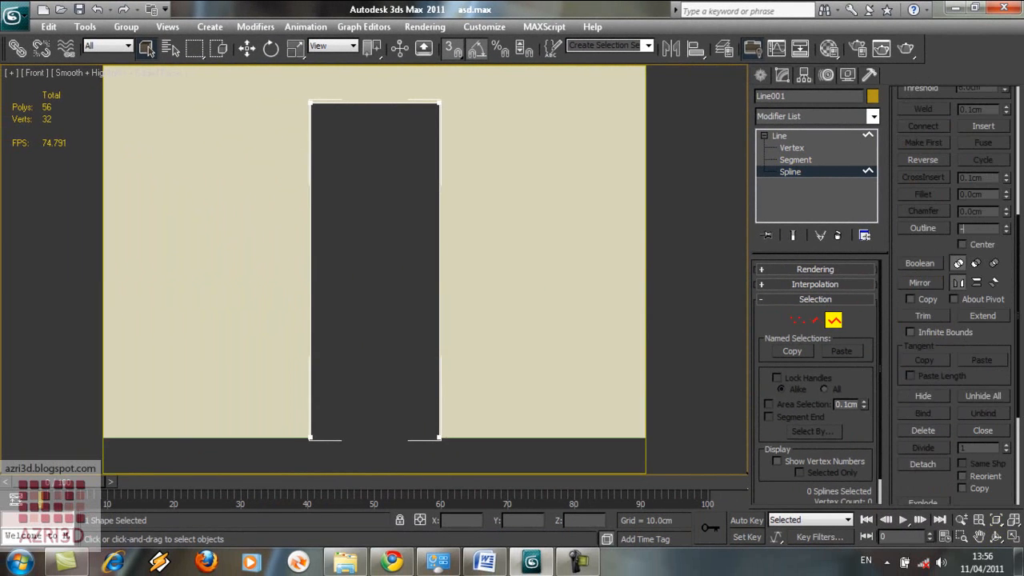
{"action": "key", "text": "Return"}
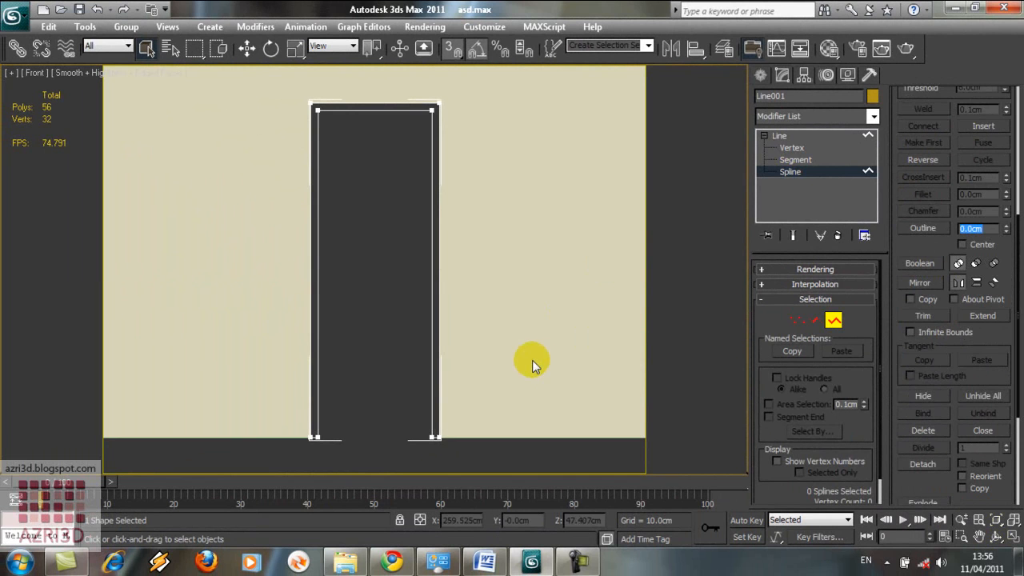
{"action": "left_click", "coordinate": [785, 137]}
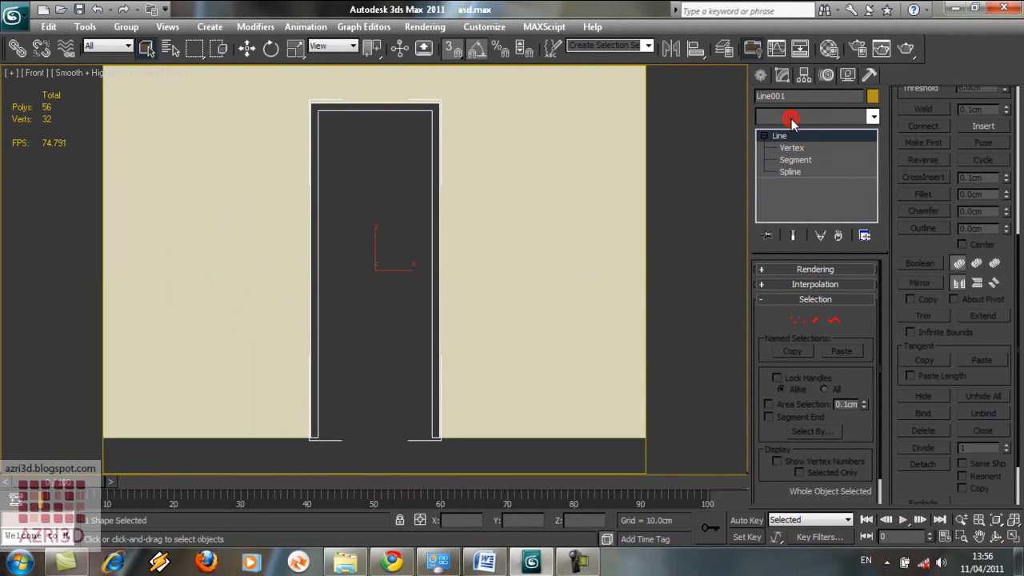
Add an Extrude modifier to the door-frame profile with an amount of 12 cm.
{"action": "left_click", "coordinate": [791, 119]}
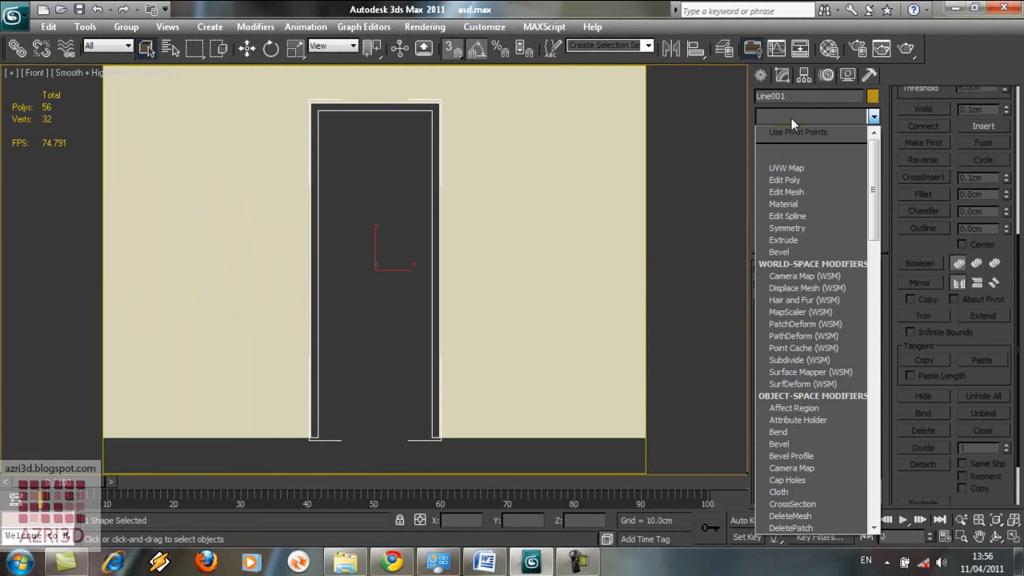
{"action": "key", "text": "e"}
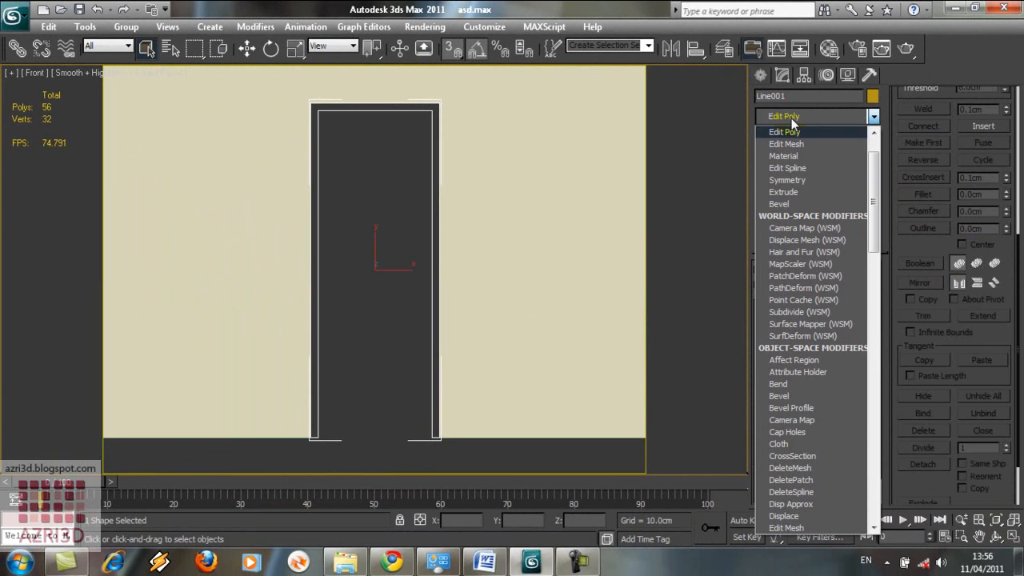
{"action": "left_click", "coordinate": [784, 193]}
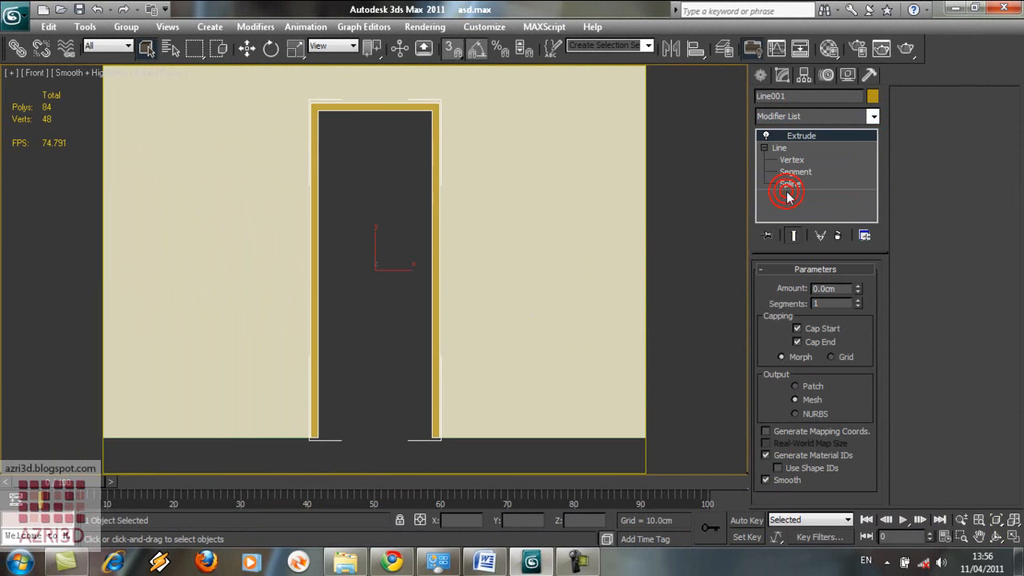
{"action": "left_click", "coordinate": [830, 302]}
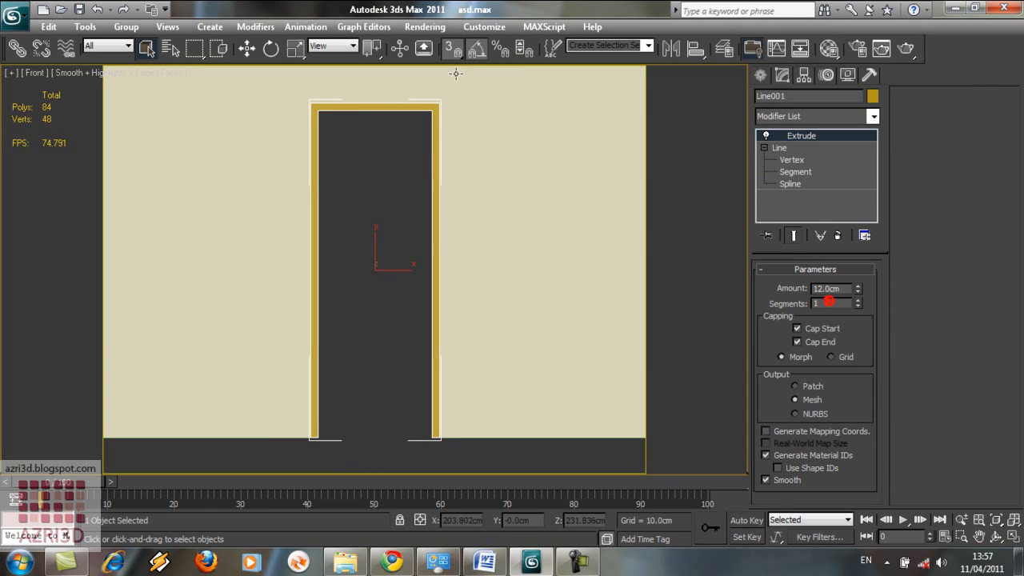
Align the extruded door frame to the wall centre to centre so it sits within the wall's thickness, checking it from above.
{"action": "left_click", "coordinate": [695, 56]}
{"action": "left_click", "coordinate": [521, 141]}
{"action": "left_click", "coordinate": [519, 182]}
{"action": "left_click", "coordinate": [472, 182]}
{"action": "left_click", "coordinate": [480, 234]}
{"action": "left_click", "coordinate": [561, 232]}
{"action": "left_click", "coordinate": [529, 400]}
{"action": "key", "text": "w"}
{"action": "key", "text": "t"}
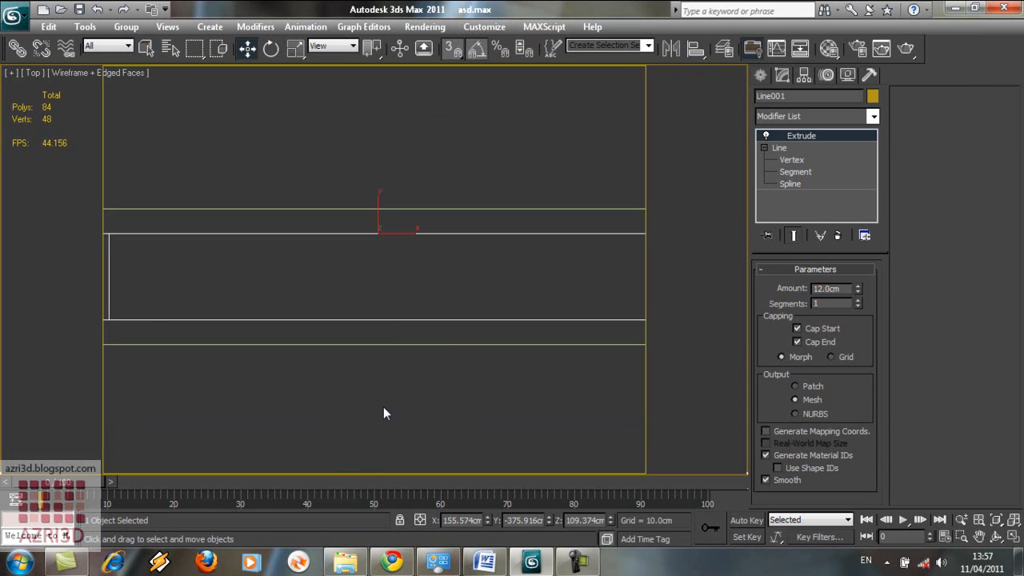
{"action": "scroll", "coordinate": [334, 263], "scroll_direction": "down", "scroll_amount": 4}
{"action": "key", "text": "f"}
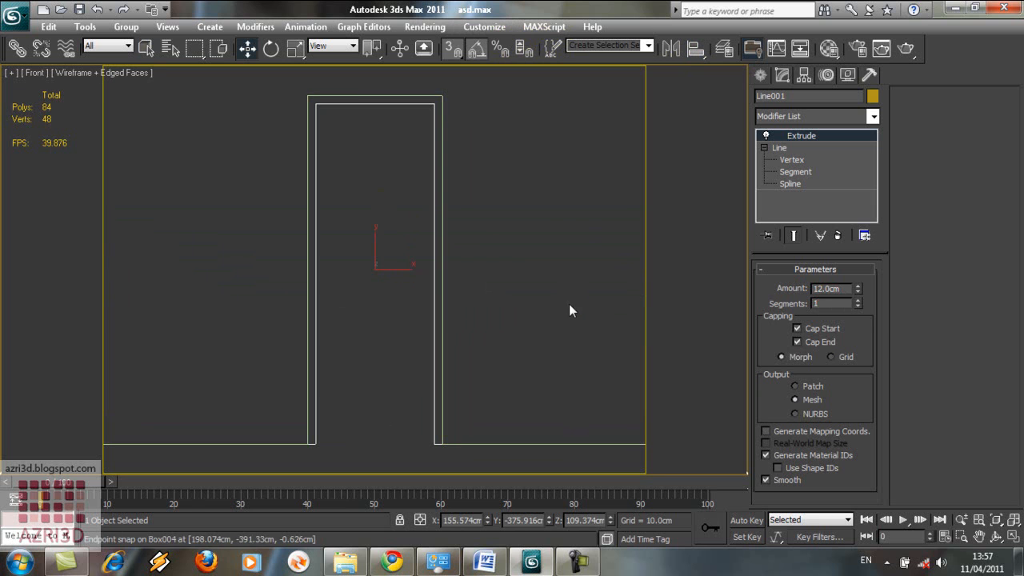
Draw a box filling the inside of the door frame in the Front view as the door panel.
{"action": "left_click", "coordinate": [761, 76]}
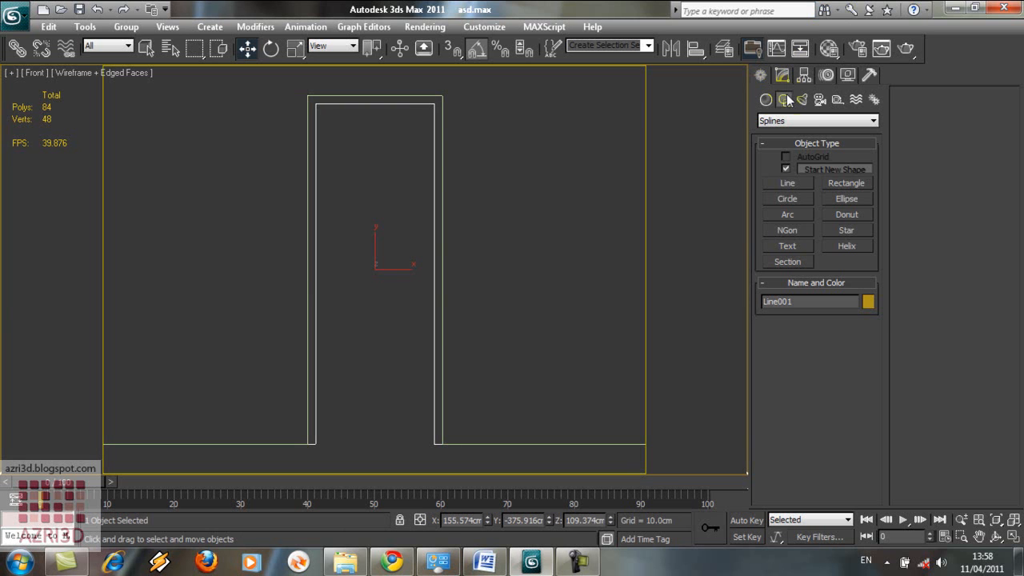
{"action": "left_click", "coordinate": [766, 99]}
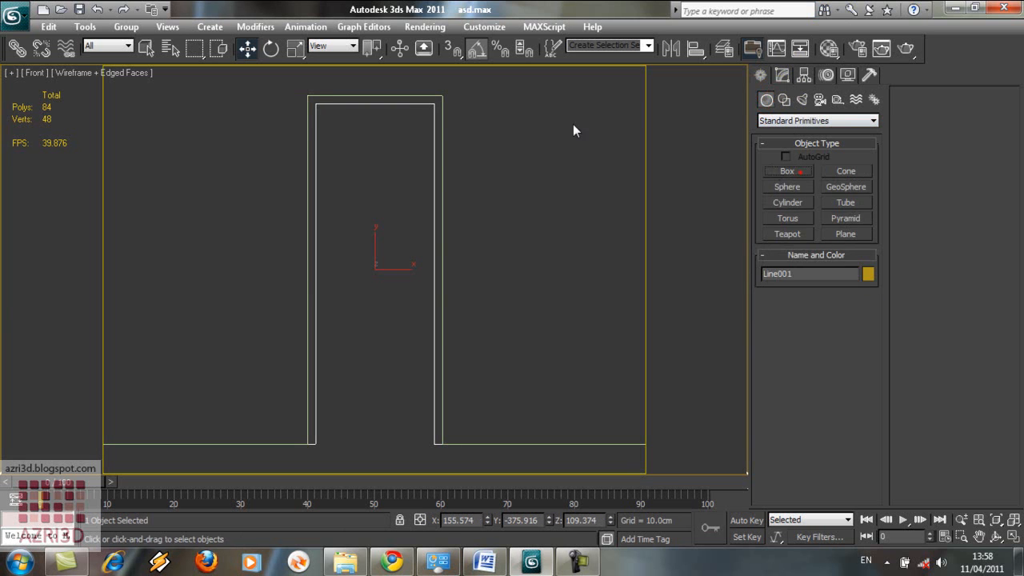
{"action": "left_click", "coordinate": [776, 171]}
{"action": "mouse_move", "coordinate": [324, 116]}
{"action": "left_mouse_down"}
{"action": "mouse_move", "coordinate": [413, 410]}
{"action": "mouse_move", "coordinate": [434, 443]}
{"action": "left_mouse_up"}
{"action": "left_click", "coordinate": [406, 393]}
{"action": "key", "text": "w"}
Align the door panel box to the wall on Z Position only, centre to centre, with shading on.
{"action": "key", "text": "F3"}
{"action": "key", "text": "alt+a"}
{"action": "left_click", "coordinate": [464, 302]}
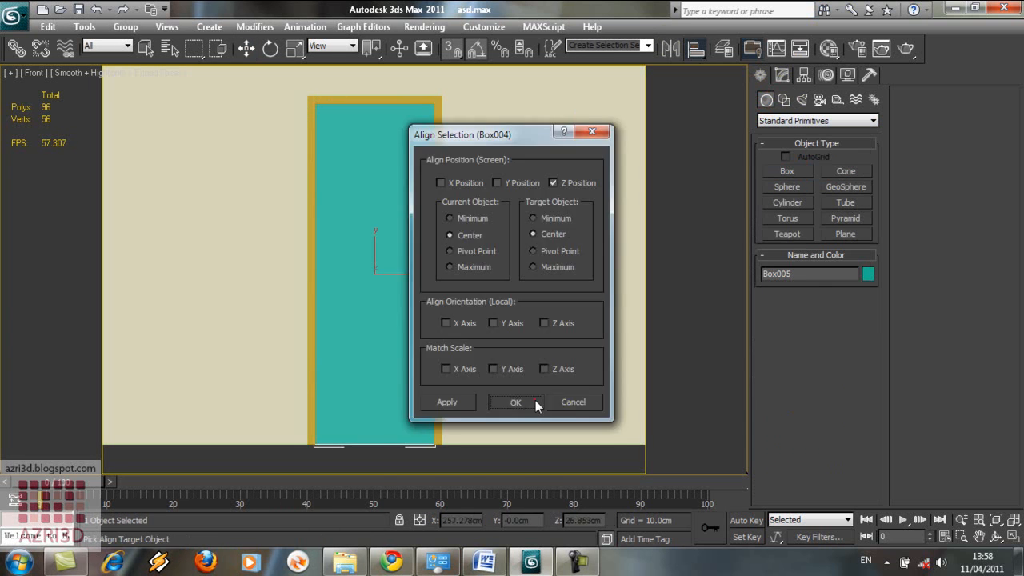
{"action": "left_click", "coordinate": [513, 402]}
Convert the door panel box to Editable Poly, isolate it, and display it in wireframe.
{"action": "right_click", "coordinate": [384, 288]}
{"action": "mouse_move", "coordinate": [495, 426]}
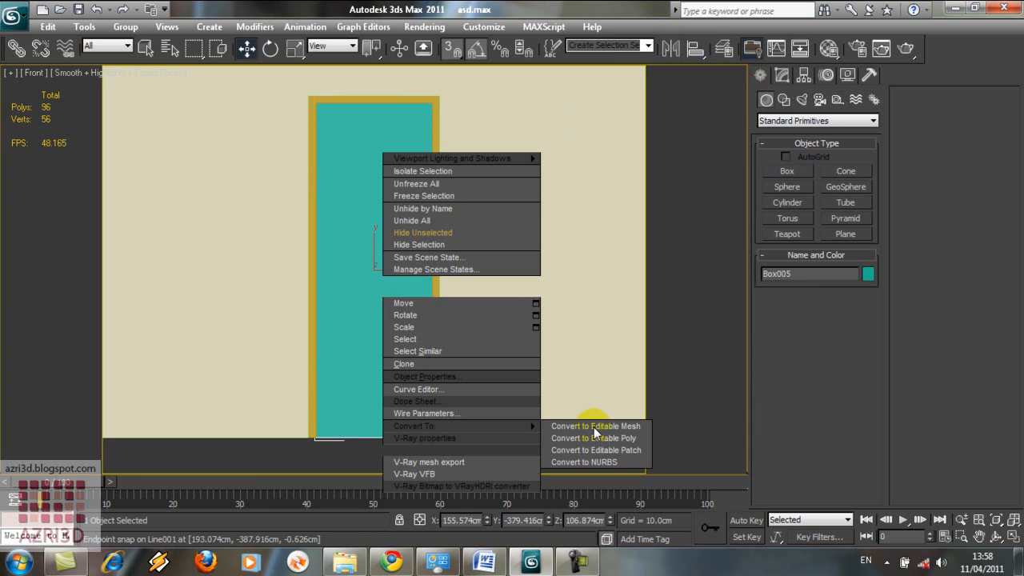
{"action": "left_click", "coordinate": [593, 438]}
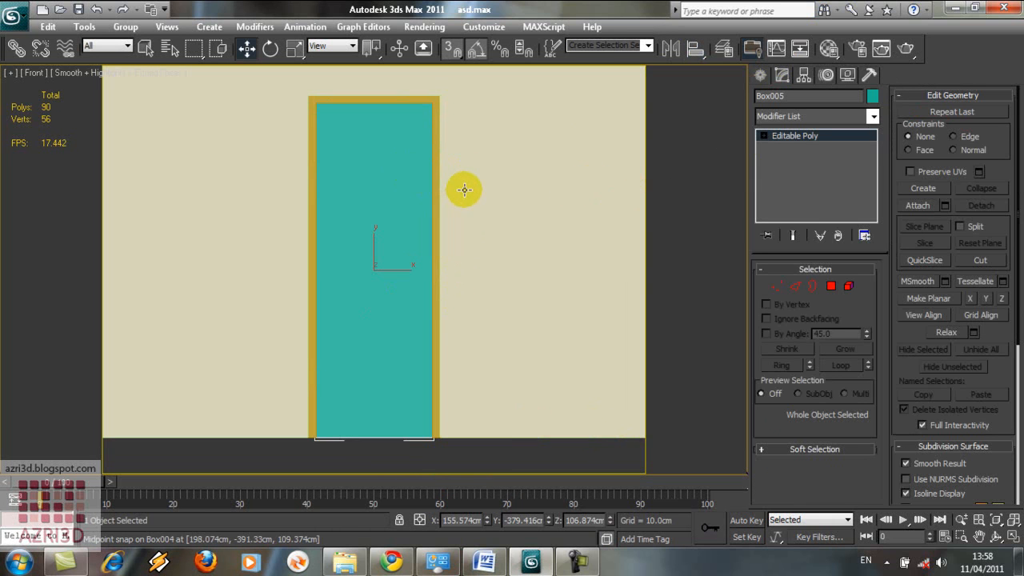
{"action": "key", "text": "alt+q"}
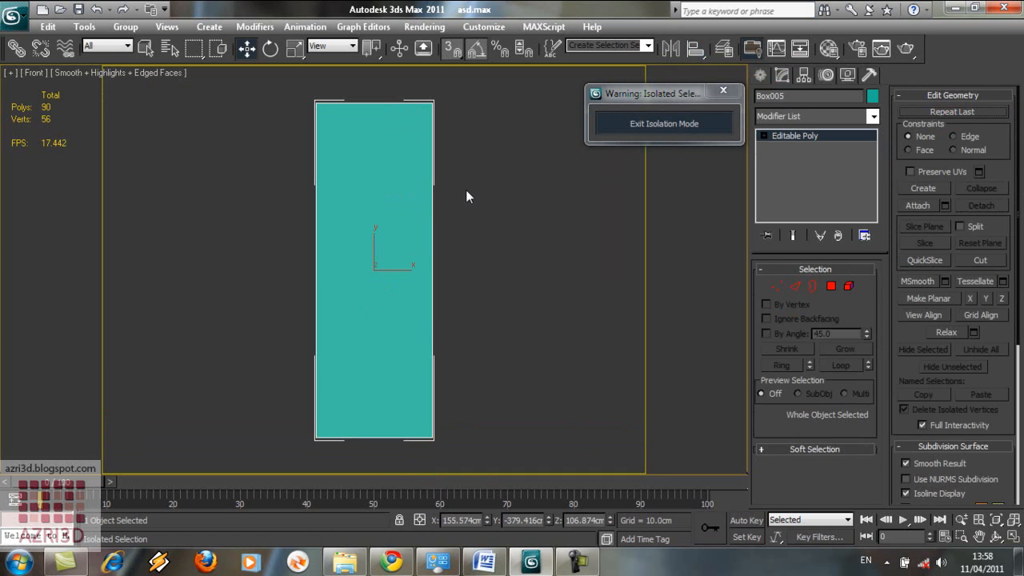
{"action": "key", "text": "F3"}
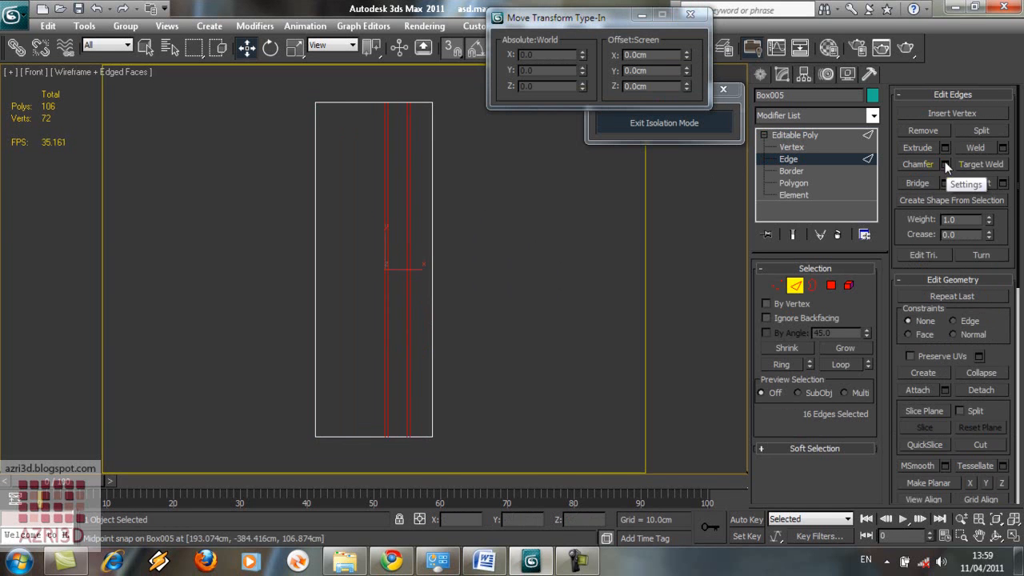
Chamfer the vertical edges that divide the door panel into columns to make narrow double lines.
{"action": "left_click_drag", "start_coordinate": [421, 145], "coordinate": [381, 169]}
{"action": "left_click", "coordinate": [944, 165]}
{"action": "left_click", "coordinate": [391, 342]}
Connect the vertical edges of the panel's two outer columns with four horizontal segments.
{"action": "scroll", "coordinate": [445, 273], "scroll_direction": "up", "scroll_amount": 2}
{"action": "left_click_drag", "start_coordinate": [450, 270], "coordinate": [394, 280]}
{"action": "left_click_drag", "start_coordinate": [196, 238], "coordinate": [357, 305], "text": "ctrl"}
{"action": "left_click_drag", "start_coordinate": [469, 334], "coordinate": [394, 303], "text": "ctrl"}
{"action": "left_click", "coordinate": [1004, 183]}
{"action": "left_click_drag", "start_coordinate": [261, 277], "coordinate": [261, 270]}
{"action": "left_click", "coordinate": [260, 342]}
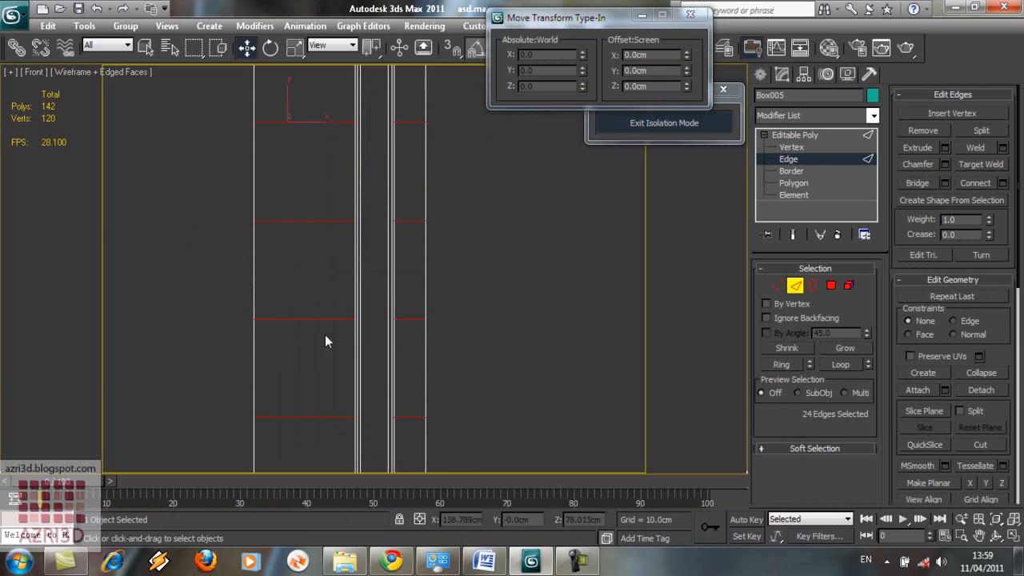
Chamfer the new horizontal edges of the outer columns into narrow double lines.
{"action": "left_click", "coordinate": [944, 164]}
{"action": "left_click", "coordinate": [313, 198]}
{"action": "left_click", "coordinate": [297, 199]}
Connect the vertical edges of the narrow middle column with four horizontal segments.
{"action": "left_click", "coordinate": [389, 226]}
{"action": "left_click", "coordinate": [361, 222], "text": "ctrl"}
{"action": "left_click", "coordinate": [1003, 183]}
{"action": "left_click", "coordinate": [393, 342]}
Chamfer the middle column's horizontal edges into widely spaced pairs, and chamfer those pairs again into narrow double lines.
{"action": "left_click", "coordinate": [944, 165]}
{"action": "left_click_drag", "start_coordinate": [384, 128], "coordinate": [384, 108]}
{"action": "left_click", "coordinate": [382, 194]}
{"action": "left_click", "coordinate": [944, 166]}
{"action": "left_click_drag", "start_coordinate": [384, 144], "coordinate": [384, 168]}
{"action": "left_click", "coordinate": [381, 210]}
{"action": "left_click", "coordinate": [517, 240]}
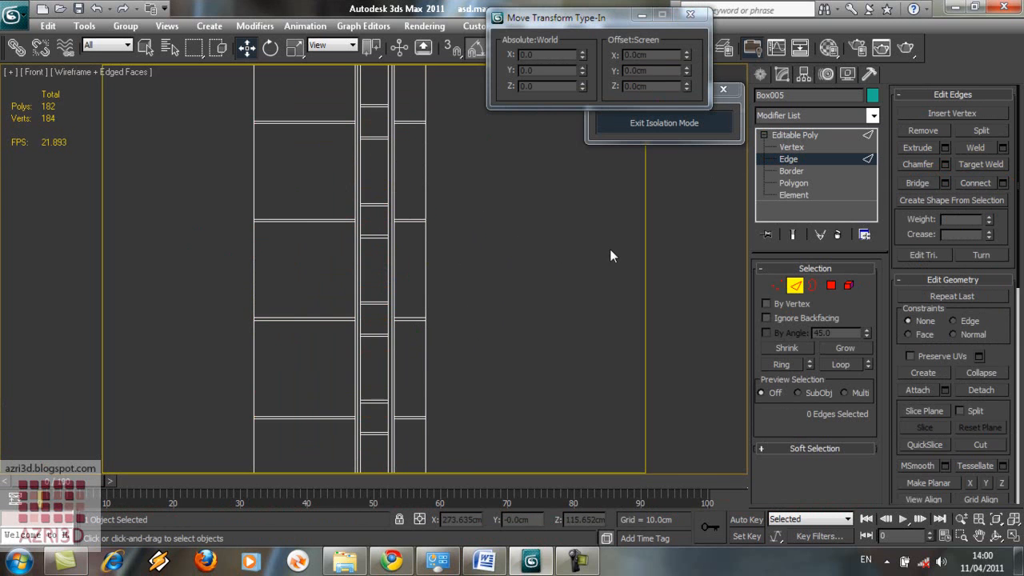
Switch to shaded polygon editing, select the door panel's polygons, and narrow the selection towards the groove strips.
{"action": "key", "text": "F3"}
{"action": "scroll", "coordinate": [414, 110], "scroll_direction": "down", "scroll_amount": 2}
{"action": "key", "text": "ctrl+a"}
{"action": "key", "text": "4"}
{"action": "left_click_drag", "start_coordinate": [322, 105], "coordinate": [320, 453]}
{"action": "left_click_drag", "start_coordinate": [397, 454], "coordinate": [388, 296], "text": "ctrl"}
{"action": "key", "text": "z"}
{"action": "left_click_drag", "start_coordinate": [448, 68], "coordinate": [376, 140], "text": "alt"}
{"action": "key", "text": "ctrl+z"}
{"action": "left_click_drag", "start_coordinate": [302, 79], "coordinate": [387, 472]}
{"action": "key", "text": "z"}
{"action": "left_click_drag", "start_coordinate": [469, 80], "coordinate": [432, 525]}
{"action": "left_click_drag", "start_coordinate": [298, 72], "coordinate": [409, 465], "text": "ctrl"}
{"action": "left_click_drag", "start_coordinate": [425, 462], "coordinate": [418, 106], "text": "alt"}
{"action": "key", "text": "z"}
Deselect the large face polygons between the grooves and the panel's outer side polygons, using window selection.
{"action": "left_click_drag", "start_coordinate": [302, 248], "coordinate": [341, 284], "text": "alt"}
{"action": "left_click_drag", "start_coordinate": [293, 320], "coordinate": [334, 352], "text": "alt"}
{"action": "left_click_drag", "start_coordinate": [297, 391], "coordinate": [335, 420], "text": "alt"}
{"action": "left_click_drag", "start_coordinate": [454, 240], "coordinate": [424, 284], "text": "alt"}
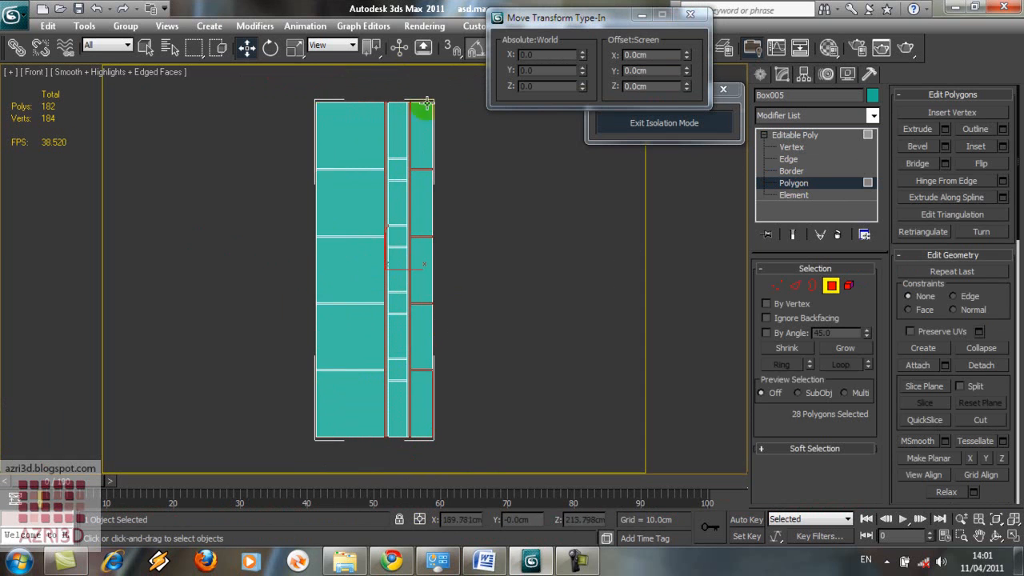
{"action": "key", "text": "ctrl+z"}
{"action": "left_click", "coordinate": [218, 48]}
{"action": "left_click_drag", "start_coordinate": [286, 86], "coordinate": [320, 454], "text": "alt"}
Extrude the selected groove polygons inward into the door panel, leave polygon editing, and deselect the door.
{"action": "left_click", "coordinate": [944, 128]}
{"action": "left_click", "coordinate": [375, 320]}
{"action": "key", "text": "p"}
{"action": "middle_click_drag", "start_coordinate": [419, 355], "coordinate": [406, 366], "text": "alt"}
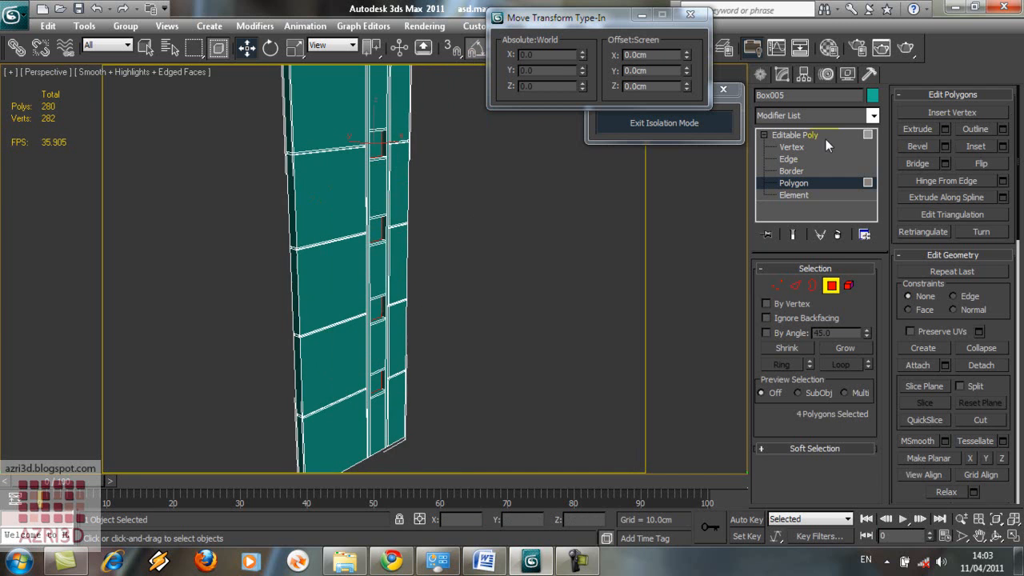
{"action": "left_click", "coordinate": [822, 137]}
{"action": "middle_click_drag", "start_coordinate": [404, 232], "coordinate": [377, 240], "text": "alt"}
{"action": "left_click", "coordinate": [452, 225]}
{"action": "middle_click_drag", "start_coordinate": [452, 225], "coordinate": [442, 243], "text": "alt"}
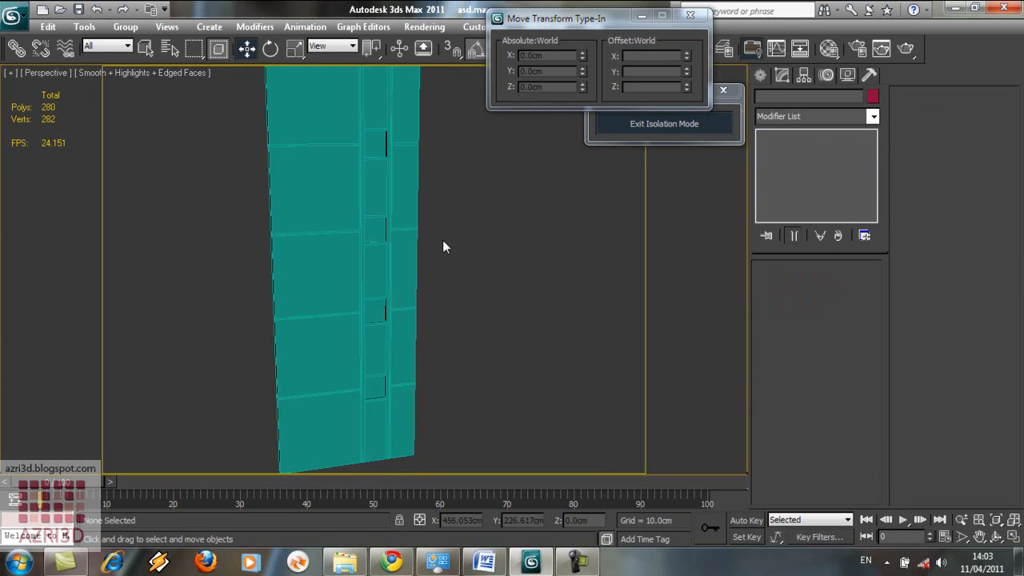
Use the Multi/Sub-Object material with wood and wood 2, and set the door's groove and square-inset polygons to material ID 2.
{"action": "key", "text": "m"}
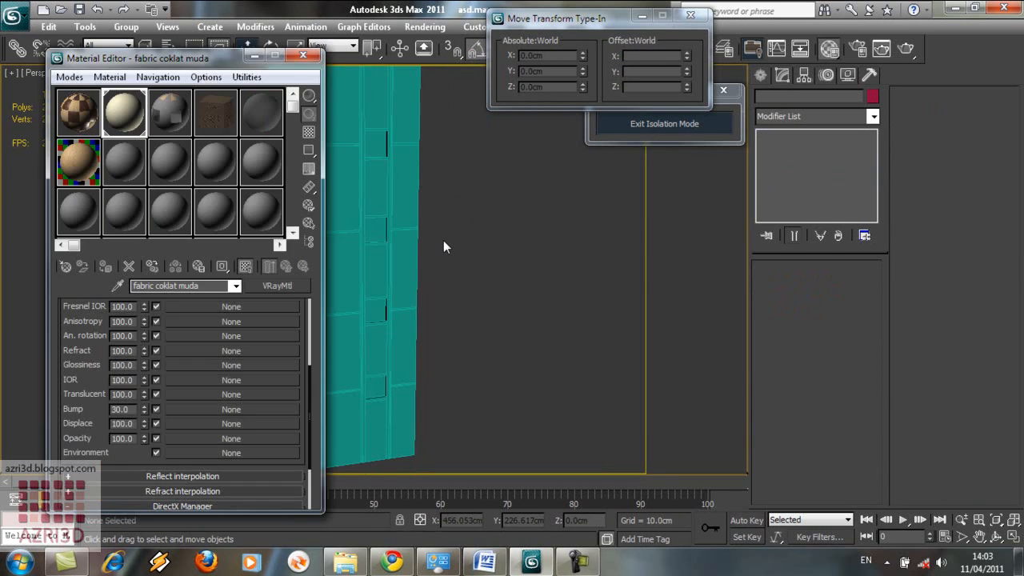
{"action": "left_click", "coordinate": [95, 132]}
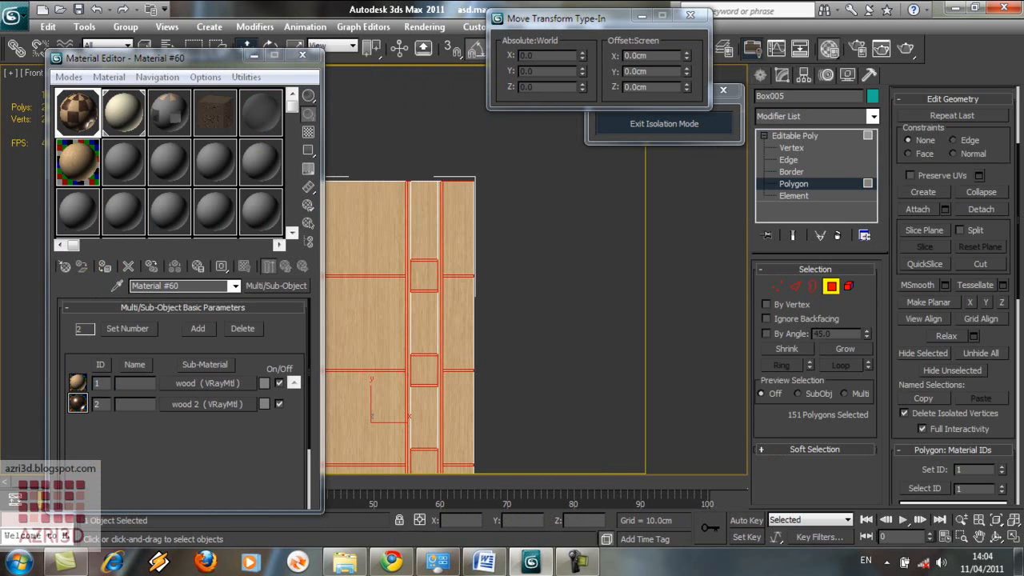
{"action": "type", "text": "2"}
{"action": "left_click", "coordinate": [965, 487]}
{"action": "right_click", "coordinate": [527, 309]}
{"action": "key", "text": "4"}
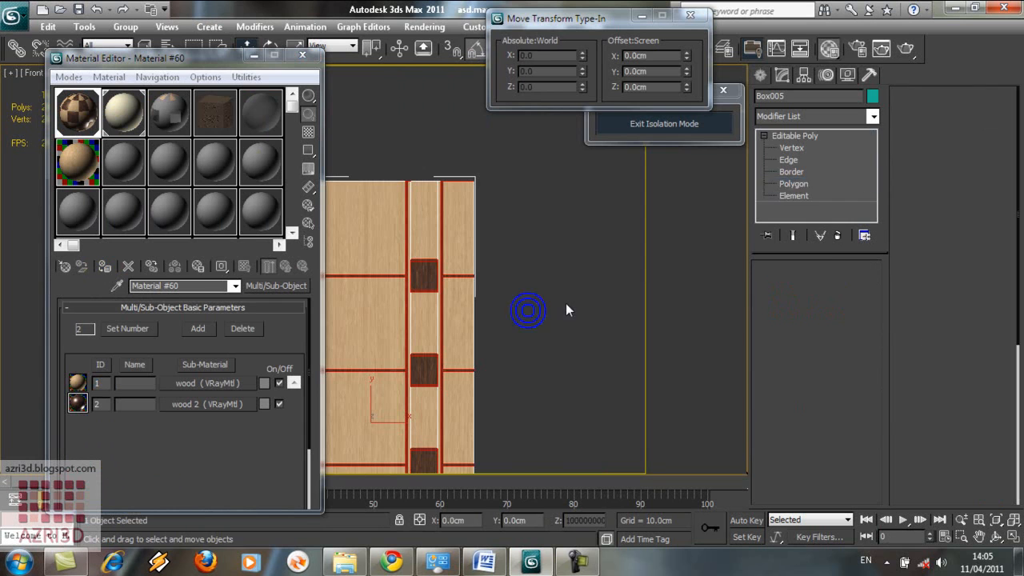
Exit isolation mode and render the textured door from the V-Ray camera view.
{"action": "left_click", "coordinate": [677, 122]}
{"action": "left_click", "coordinate": [483, 216]}
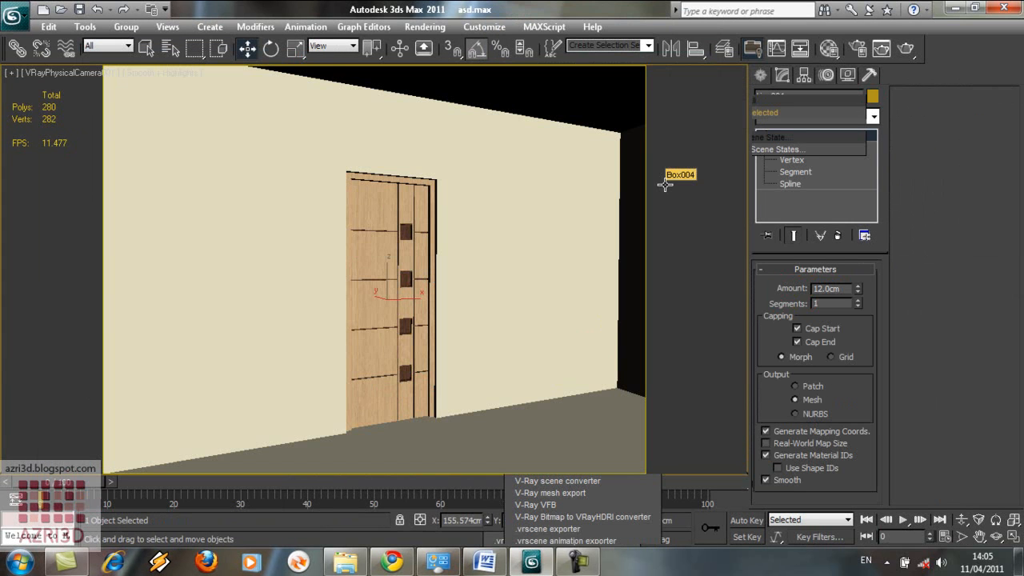
{"action": "key", "text": "shift+q"}
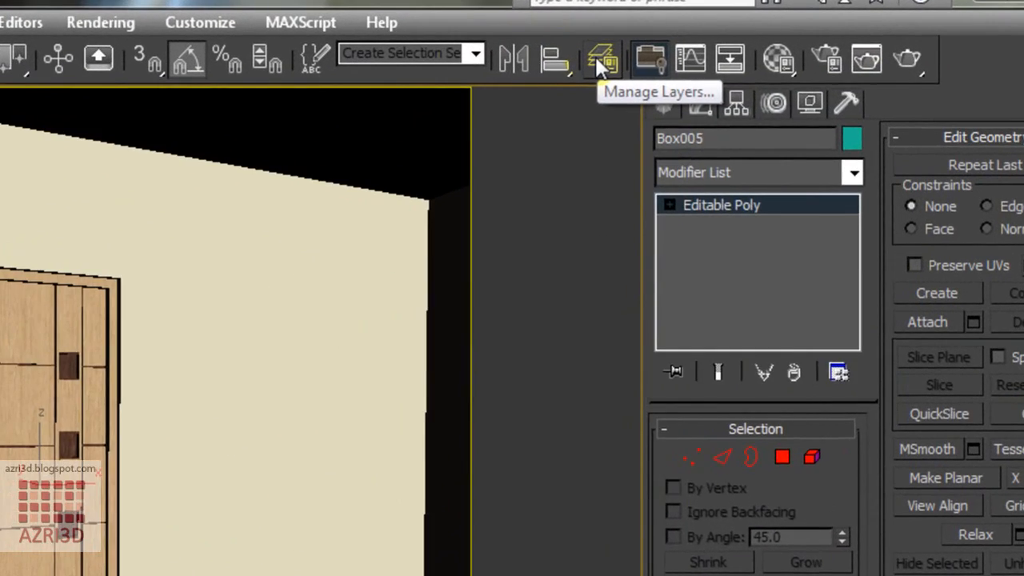
Create a new layer named Pintu Poly in the layer manager.
{"action": "left_click", "coordinate": [723, 48]}
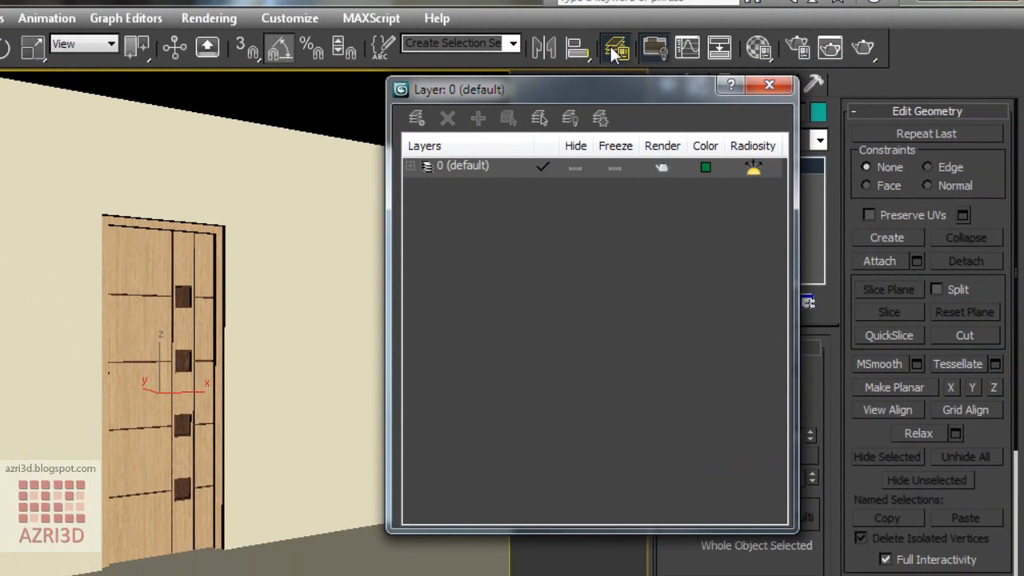
{"action": "left_click", "coordinate": [416, 118]}
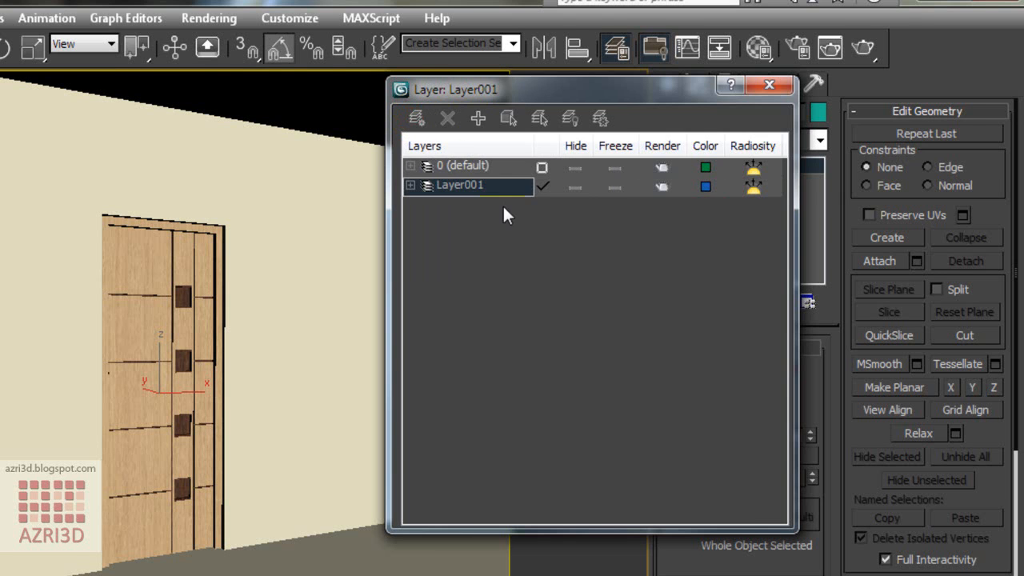
{"action": "type", "text": "Pintu Poly"}
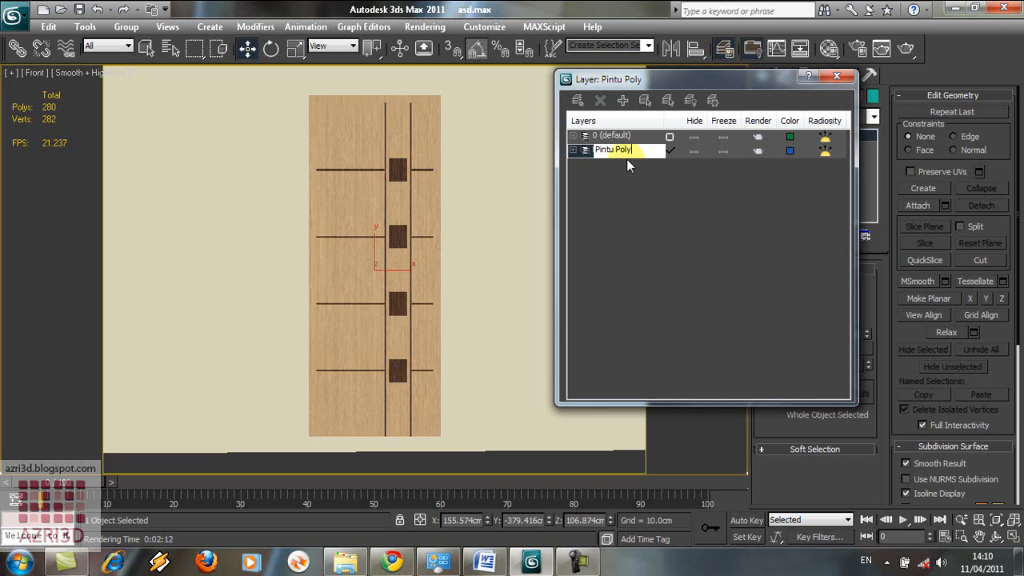
{"action": "left_click", "coordinate": [642, 187]}
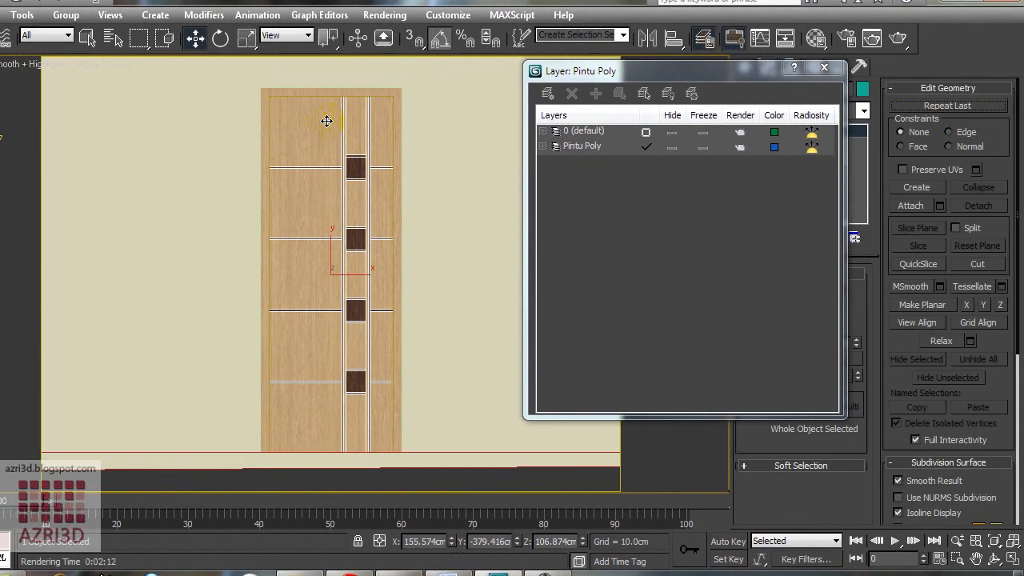
Select the door panel and its frame in wireframe display and add them to the Pintu Poly layer.
{"action": "key", "text": "F3"}
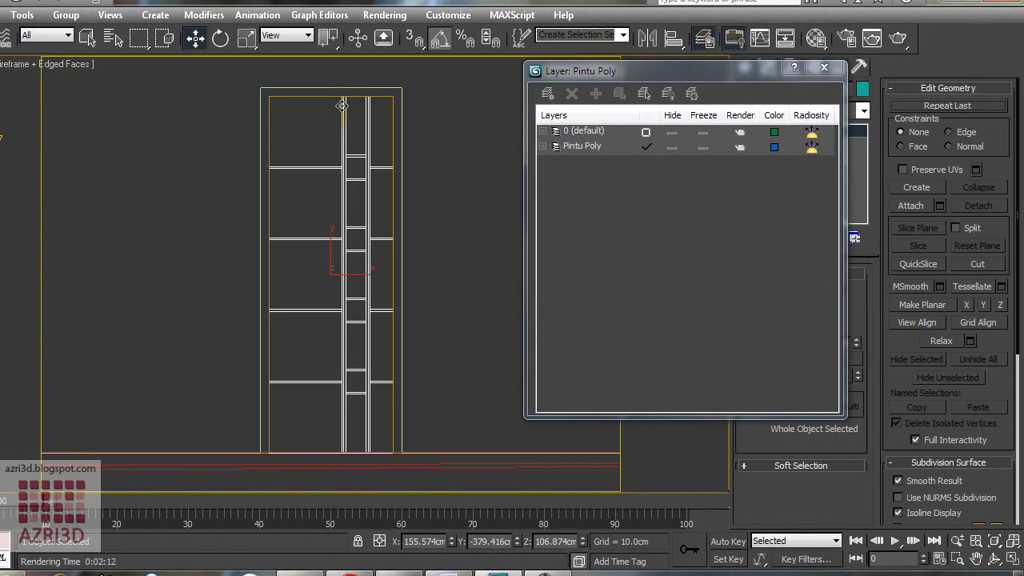
{"action": "left_click", "coordinate": [396, 93]}
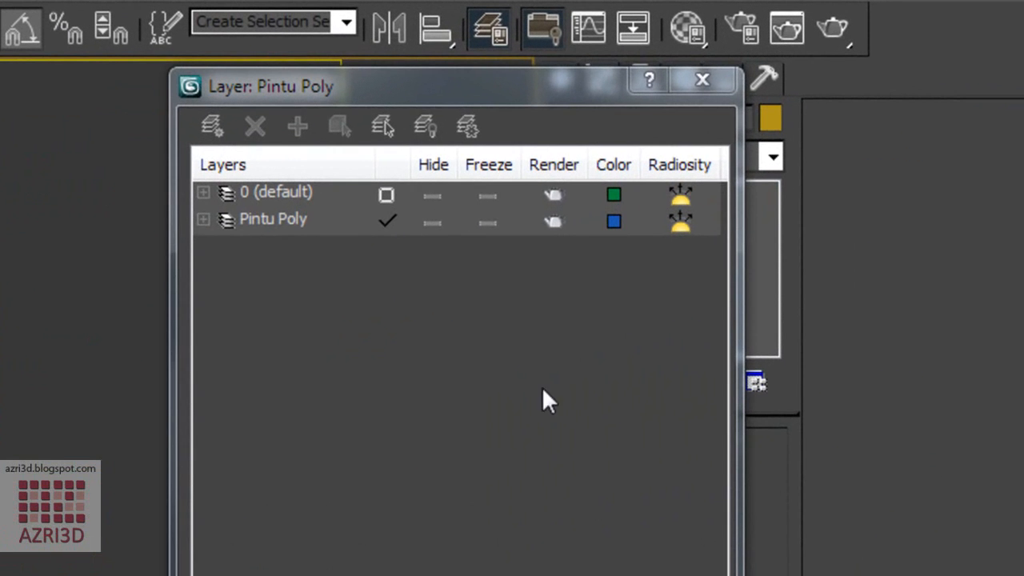
{"action": "left_click", "coordinate": [290, 214]}
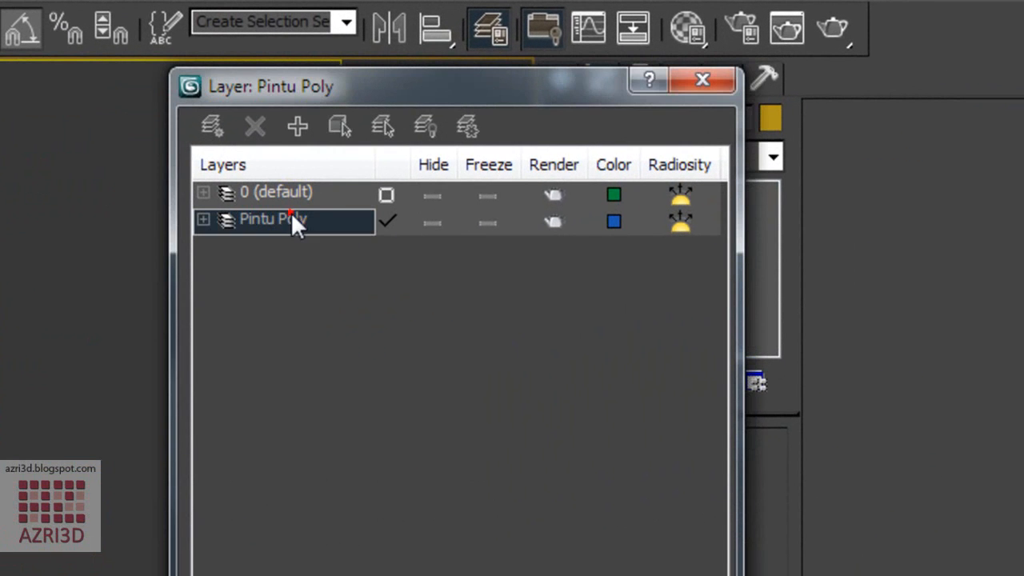
{"action": "left_click", "coordinate": [298, 126]}
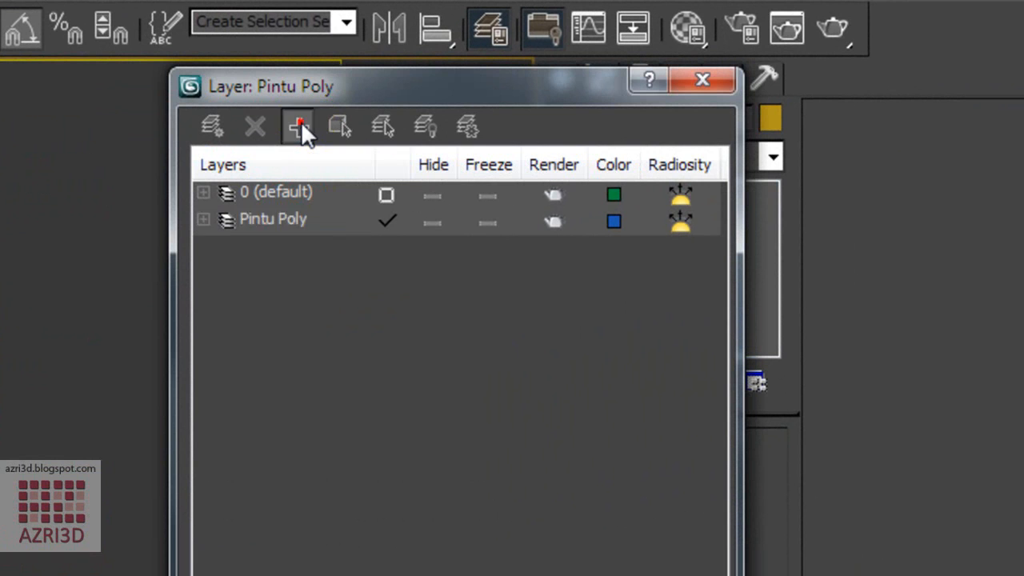
Hide the Pintu Poly layer, make layer 0 (default) current, and close the layer manager.
{"action": "left_click", "coordinate": [431, 222]}
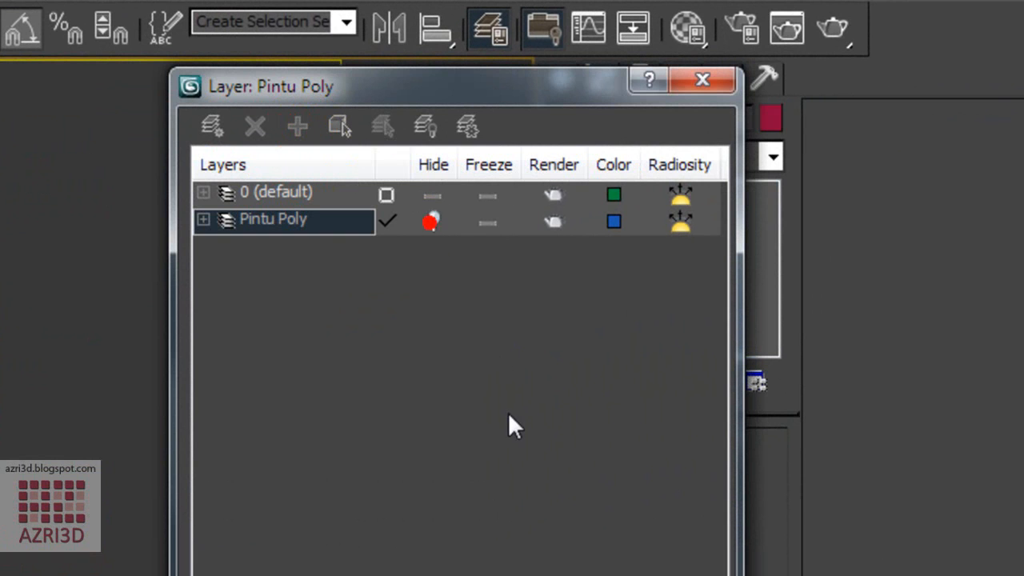
{"action": "left_click", "coordinate": [386, 195]}
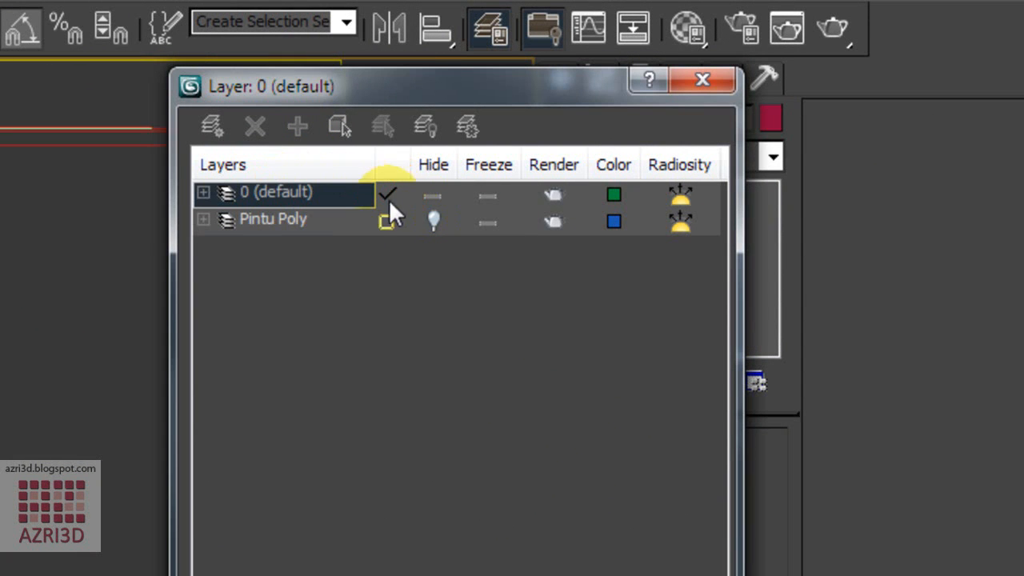
{"action": "left_click", "coordinate": [701, 80]}
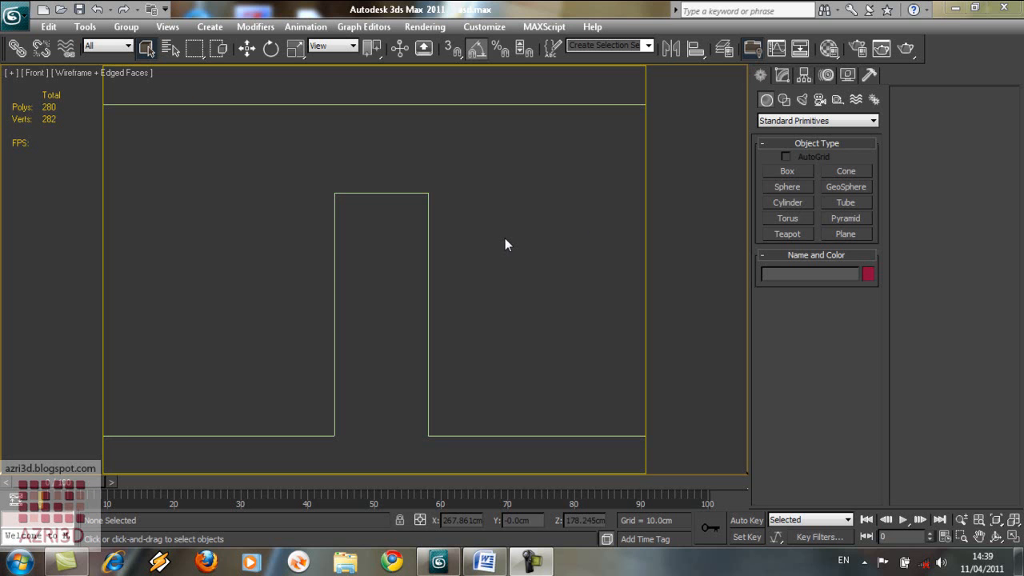
Create a Pivot door snapped to the wall opening, 85 cm wide, about 9.4 cm deep and 220 cm high.
{"action": "left_click", "coordinate": [797, 120]}
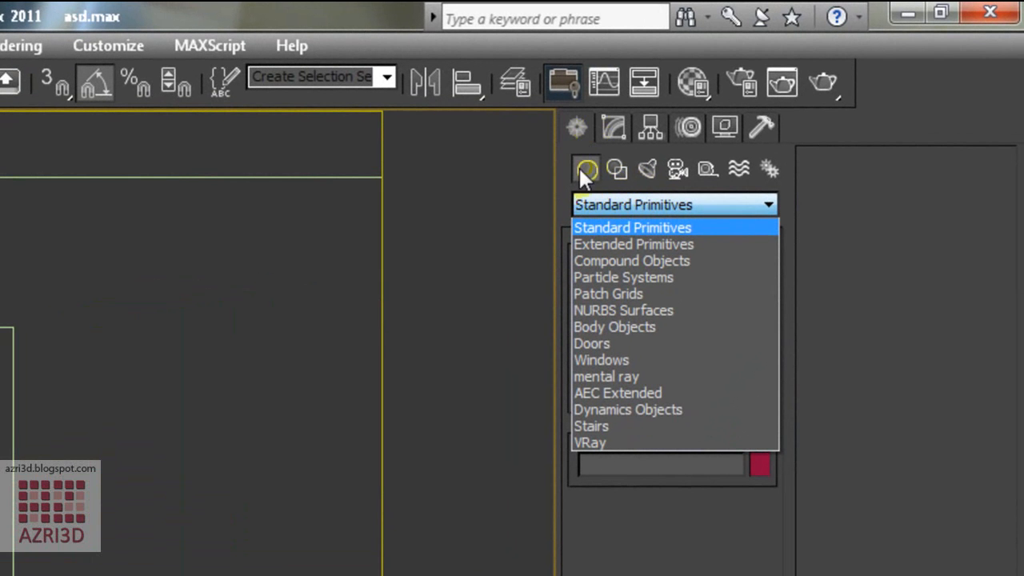
{"action": "left_click", "coordinate": [604, 343]}
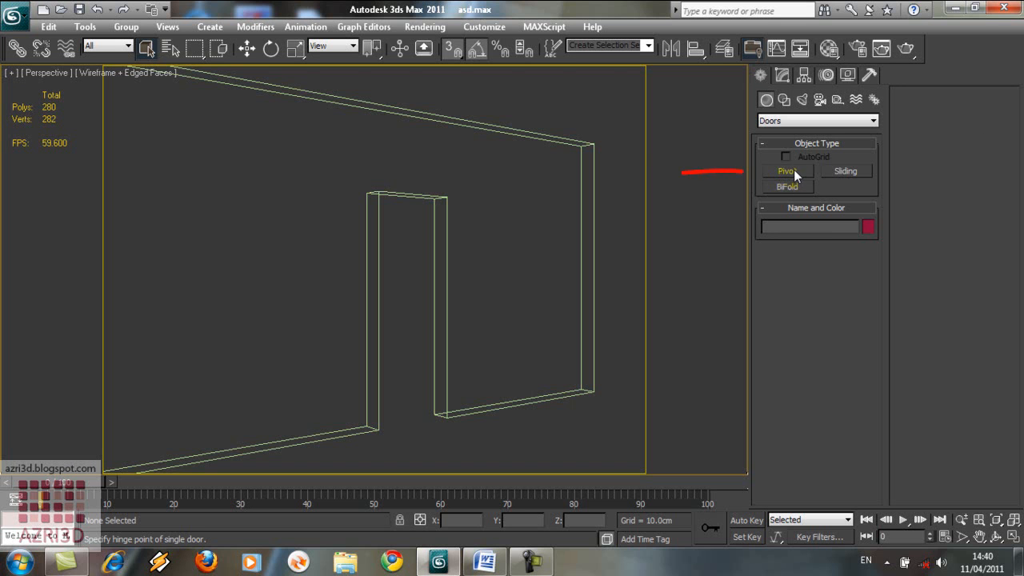
{"action": "left_click", "coordinate": [789, 171]}
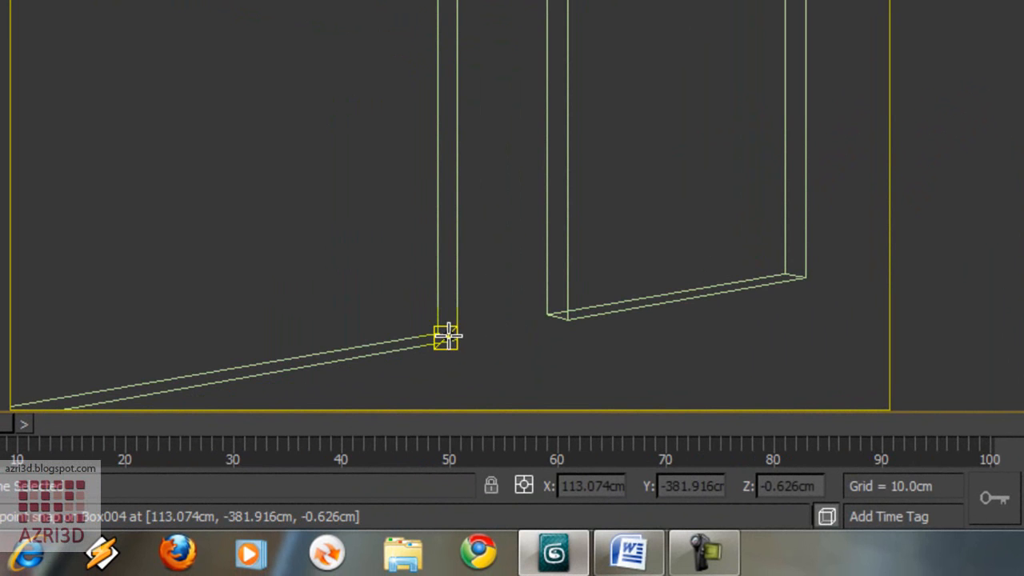
{"action": "left_click_drag", "start_coordinate": [446, 336], "coordinate": [573, 326]}
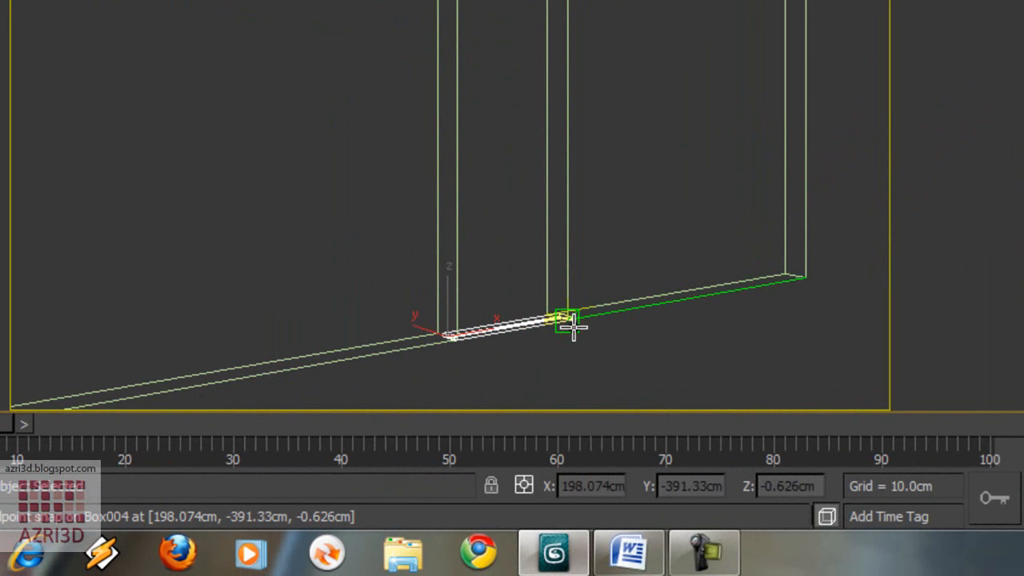
{"action": "left_click_drag", "start_coordinate": [573, 326], "coordinate": [573, 328]}
{"action": "left_click", "coordinate": [570, 329]}
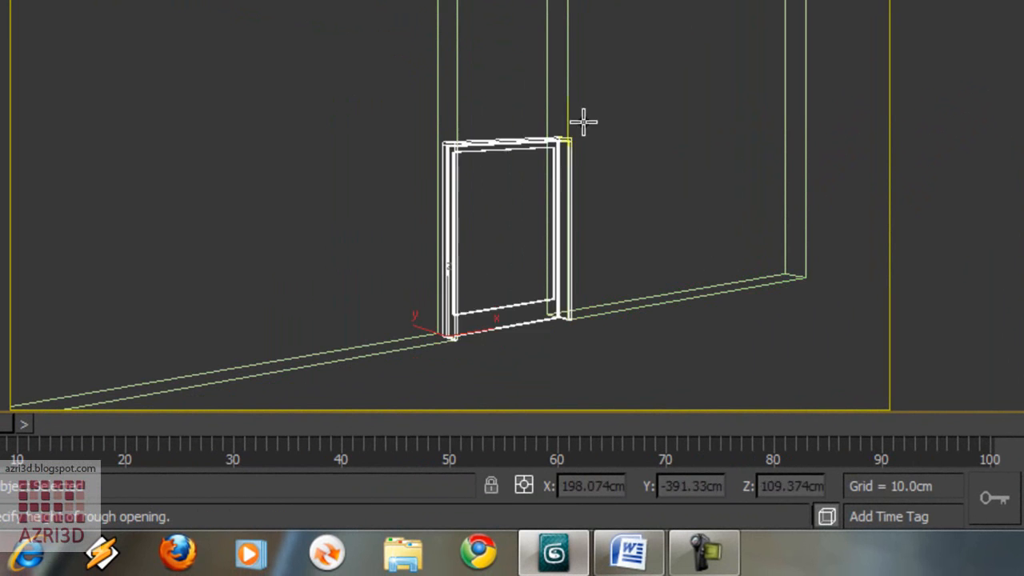
{"action": "left_click", "coordinate": [577, 7]}
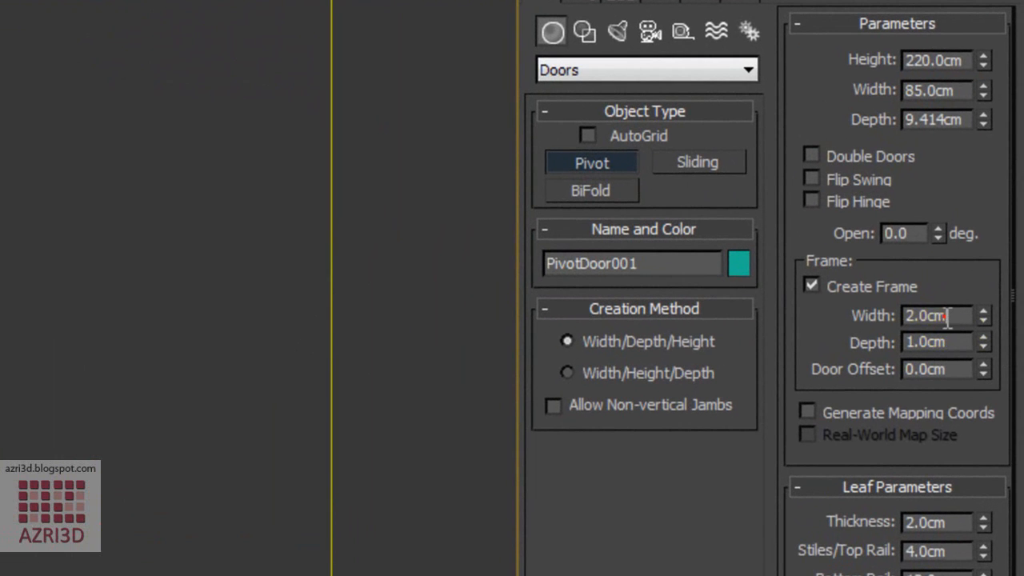
Set the pivot door's frame width to 5 cm and end door creation.
{"action": "type", "text": "5"}
{"action": "key", "text": "Tab"}
{"action": "right_click", "coordinate": [76, 301]}
Examine how the pivot door's frame fits the wall opening in the top and front views.
{"action": "key", "text": "t"}
{"action": "key", "text": "z"}
{"action": "key", "text": "z"}
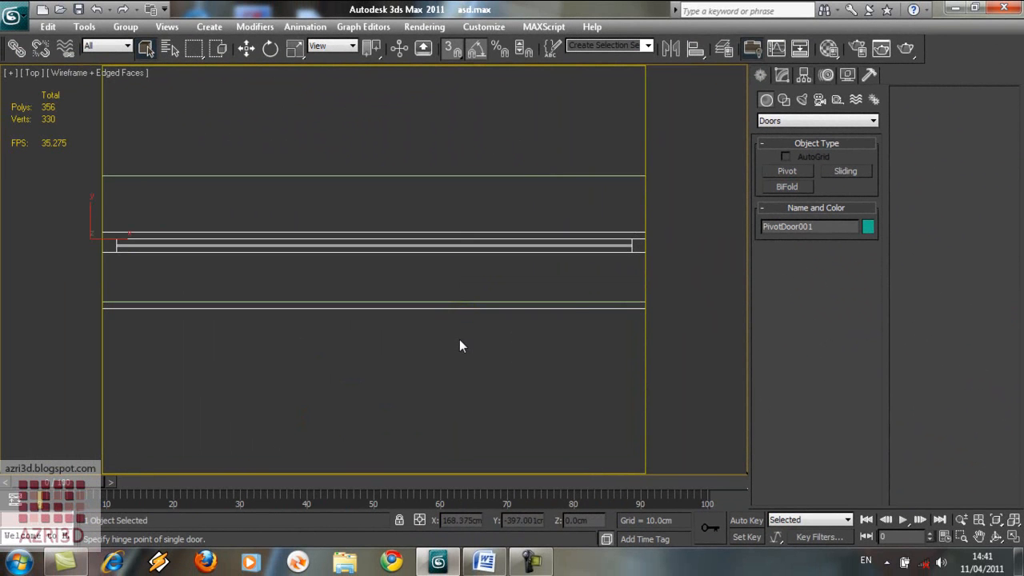
{"action": "scroll", "coordinate": [459, 345], "scroll_direction": "down", "scroll_amount": 3}
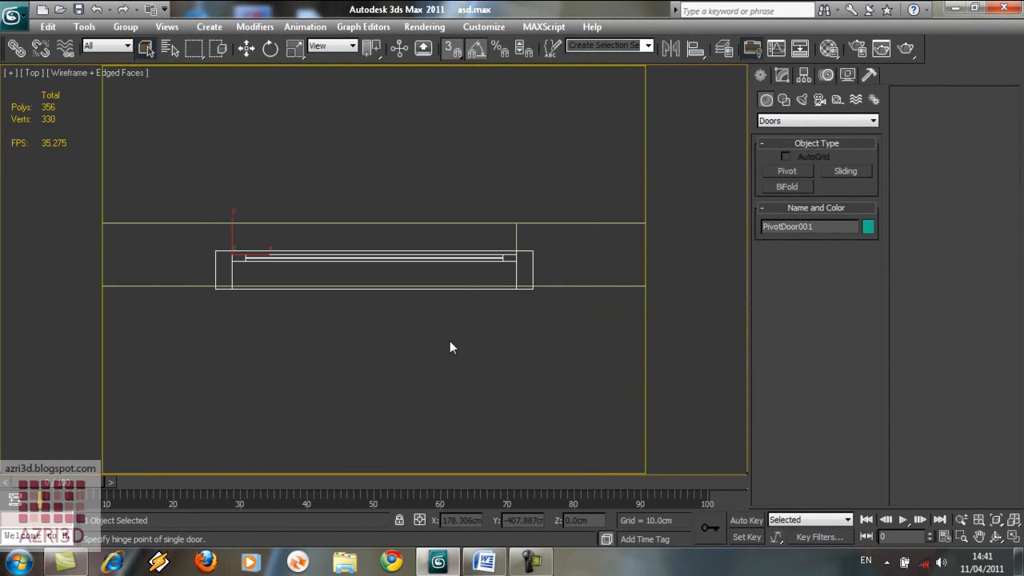
{"action": "scroll", "coordinate": [248, 278], "scroll_direction": "up", "scroll_amount": 2}
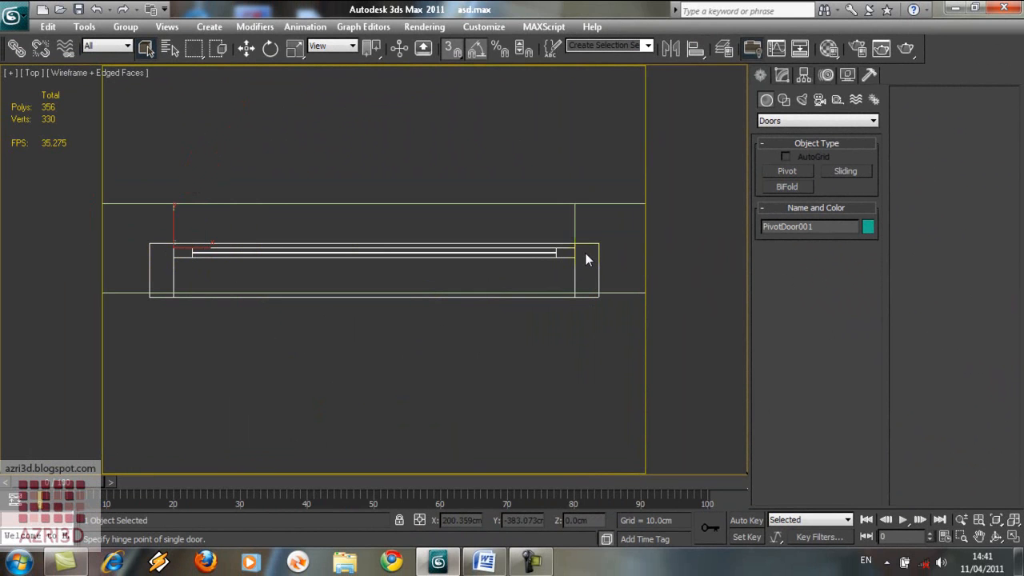
{"action": "key", "text": "f"}
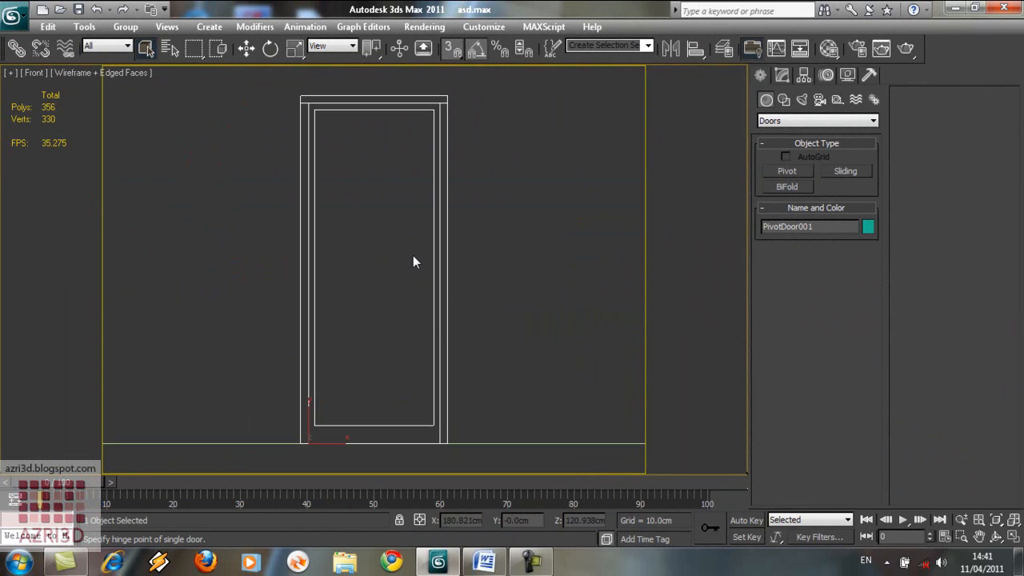
{"action": "key", "text": "t"}
{"action": "scroll", "coordinate": [411, 254], "scroll_direction": "down", "scroll_amount": 2}
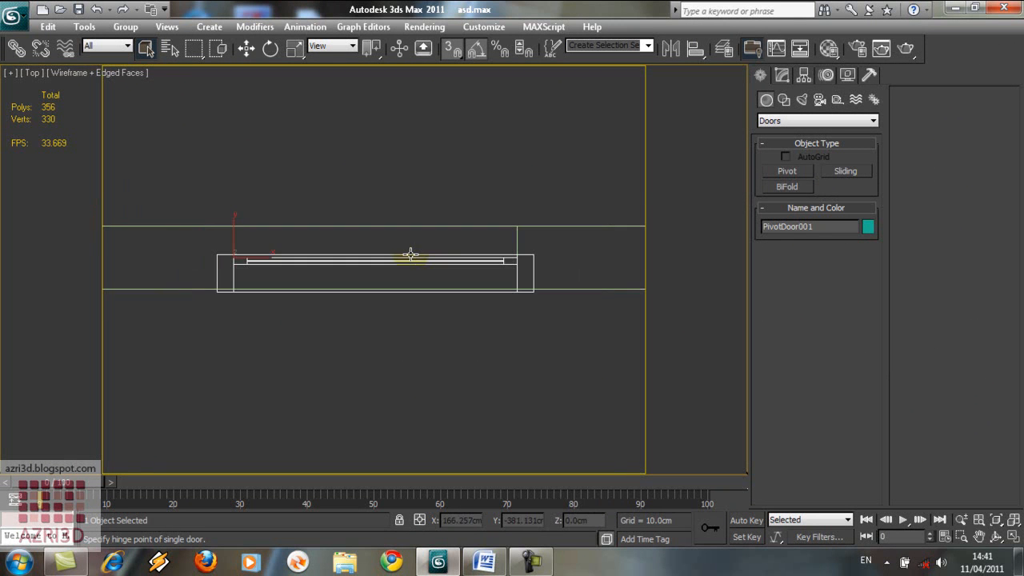
{"action": "key", "text": "f"}
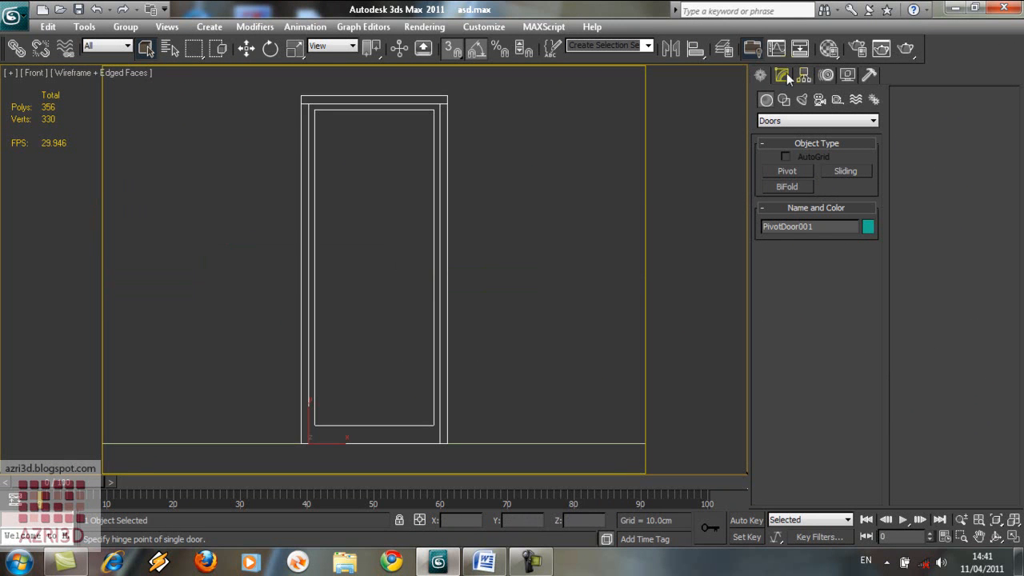
Set the pivot door's depth to 12 cm, height to 215 cm and width to 75 cm.
{"action": "left_click", "coordinate": [782, 74]}
{"action": "double_click", "coordinate": [850, 321]}
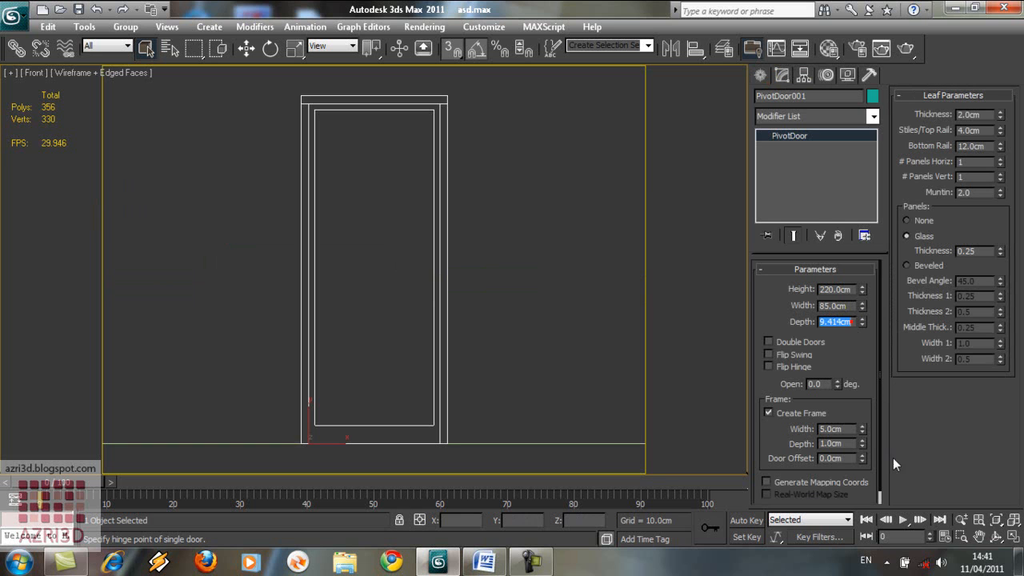
{"action": "type", "text": "12"}
{"action": "key", "text": "Return"}
{"action": "double_click", "coordinate": [841, 290]}
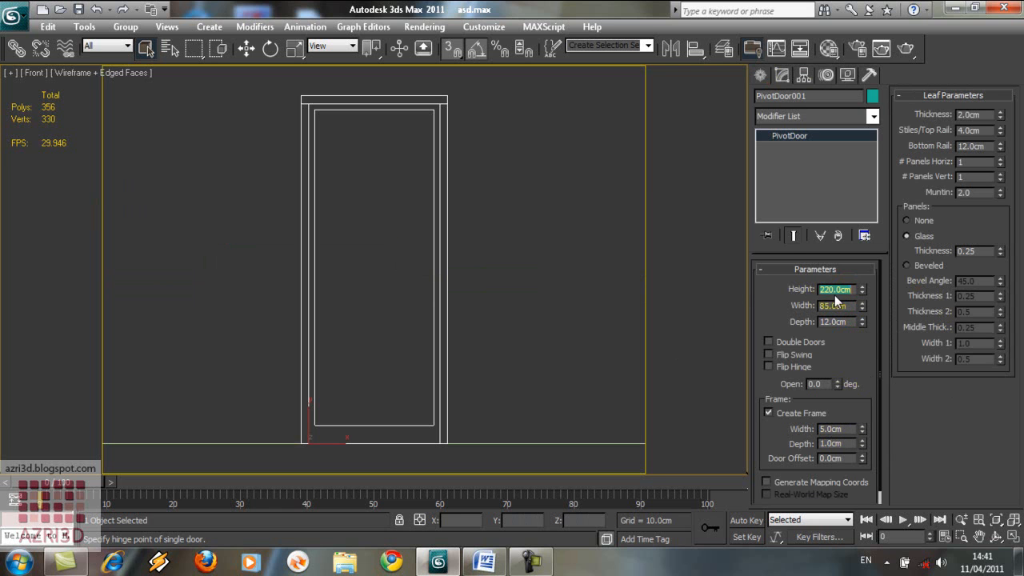
{"action": "type", "text": "215"}
{"action": "key", "text": "Return"}
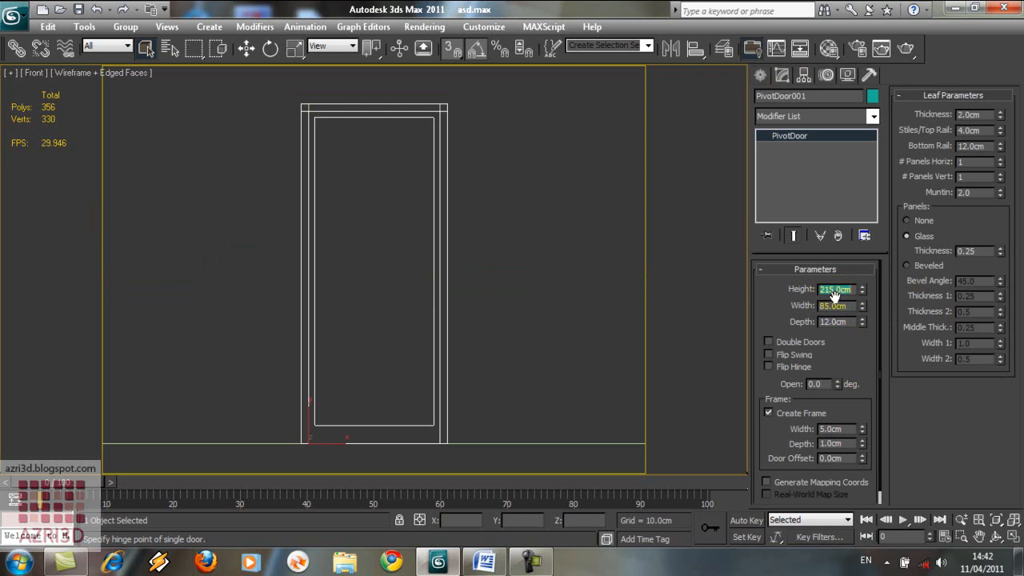
{"action": "key", "text": "Tab"}
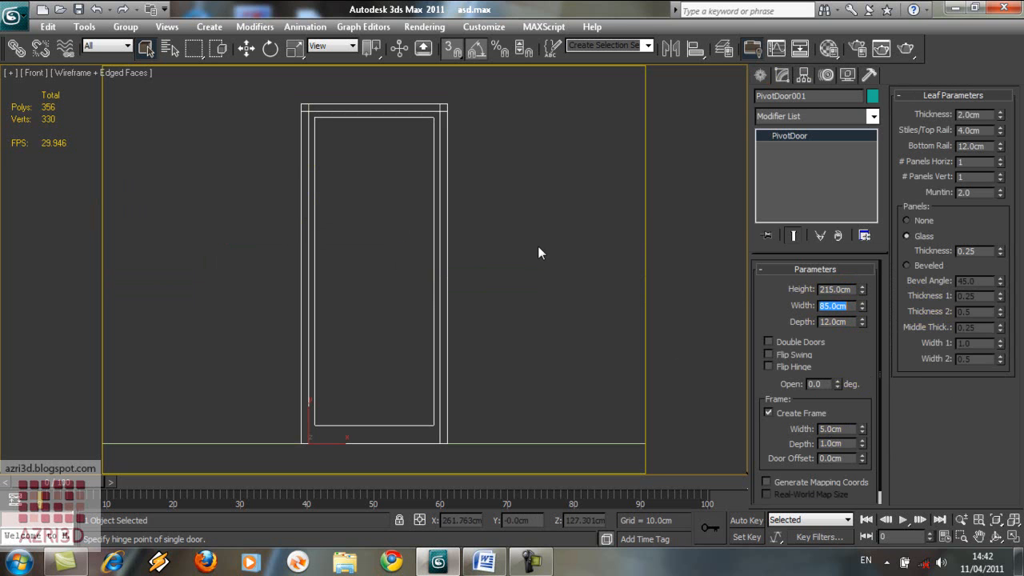
{"action": "type", "text": "75"}
{"action": "key", "text": "Return"}
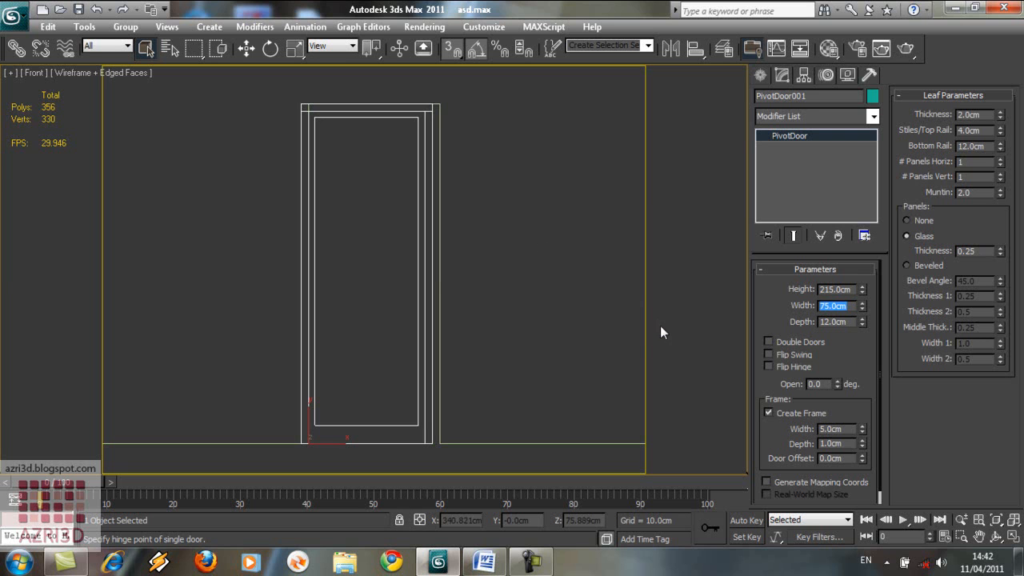
Move the pivot door by snapping its frame's upper side midpoint to the matching midpoint of the wall opening.
{"action": "key", "text": "w"}
{"action": "key", "text": "t"}
{"action": "key", "text": "p"}
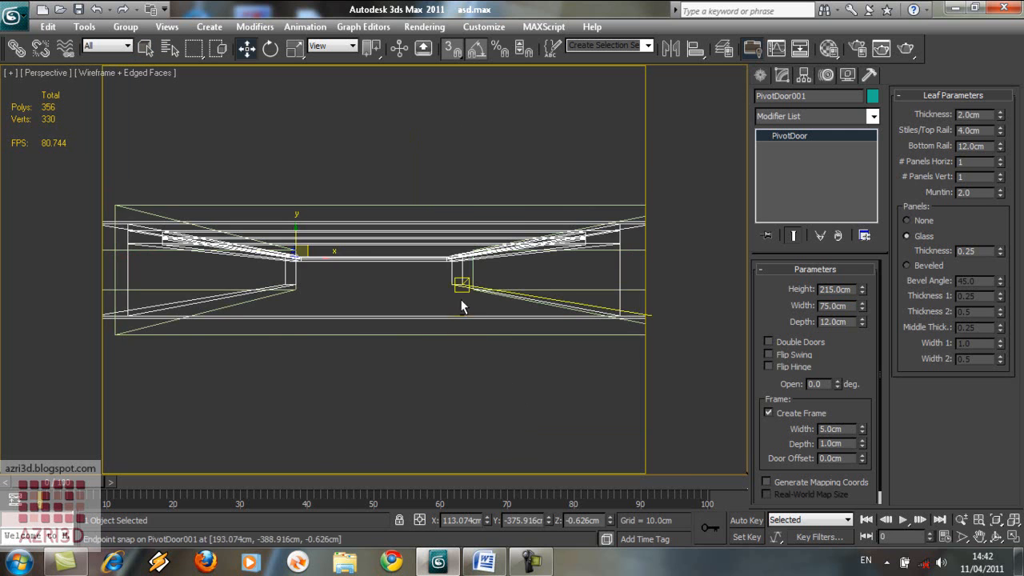
{"action": "middle_click_drag", "start_coordinate": [454, 303], "coordinate": [490, 229], "text": "alt"}
{"action": "scroll", "coordinate": [448, 106], "scroll_direction": "down", "scroll_amount": 3}
{"action": "scroll", "coordinate": [449, 110], "scroll_direction": "up", "scroll_amount": 3}
{"action": "scroll", "coordinate": [448, 112], "scroll_direction": "down", "scroll_amount": 3}
{"action": "scroll", "coordinate": [352, 347], "scroll_direction": "up", "scroll_amount": 3}
{"action": "scroll", "coordinate": [356, 349], "scroll_direction": "down", "scroll_amount": 1}
{"action": "scroll", "coordinate": [356, 375], "scroll_direction": "up", "scroll_amount": 2}
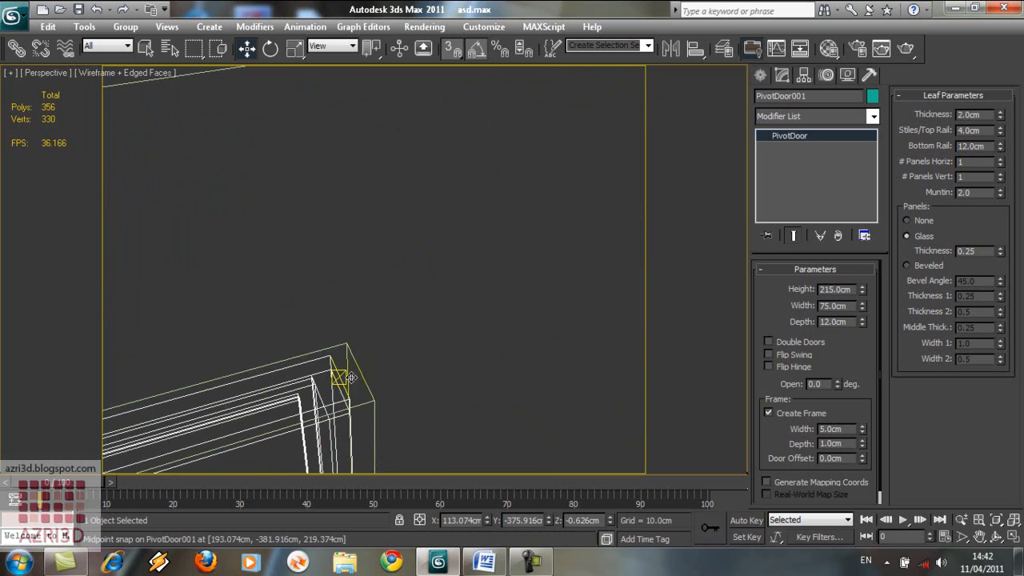
{"action": "mouse_move", "coordinate": [339, 376]}
{"action": "left_mouse_down"}
{"action": "mouse_move", "coordinate": [350, 362]}
{"action": "mouse_move", "coordinate": [357, 370]}
{"action": "left_mouse_up"}
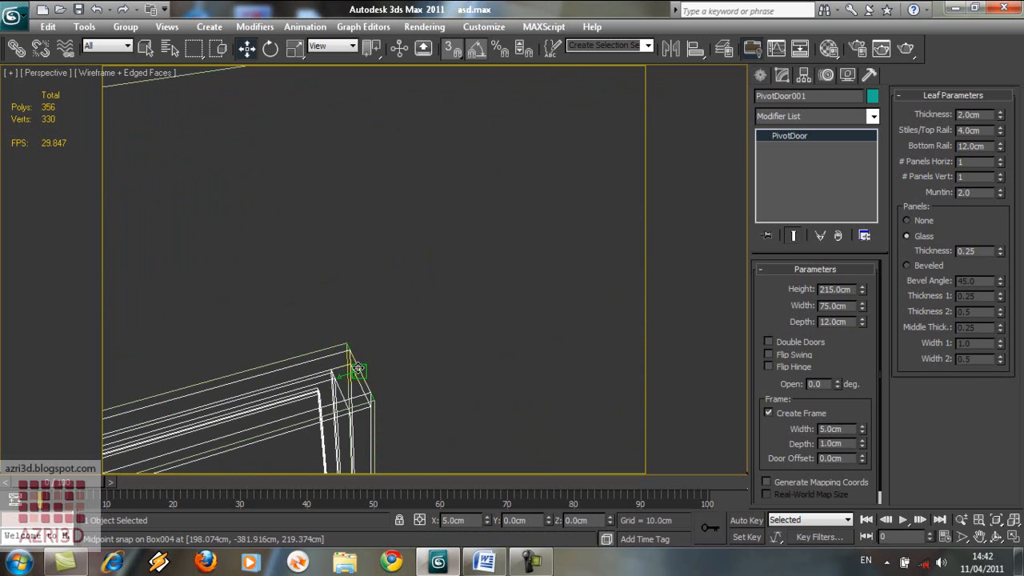
Set the door leaf's stiles and top rail to 10 cm and its bottom rail to 20 cm.
{"action": "key", "text": "f"}
{"action": "double_click", "coordinate": [977, 129]}
{"action": "type", "text": "10"}
{"action": "key", "text": "Return"}
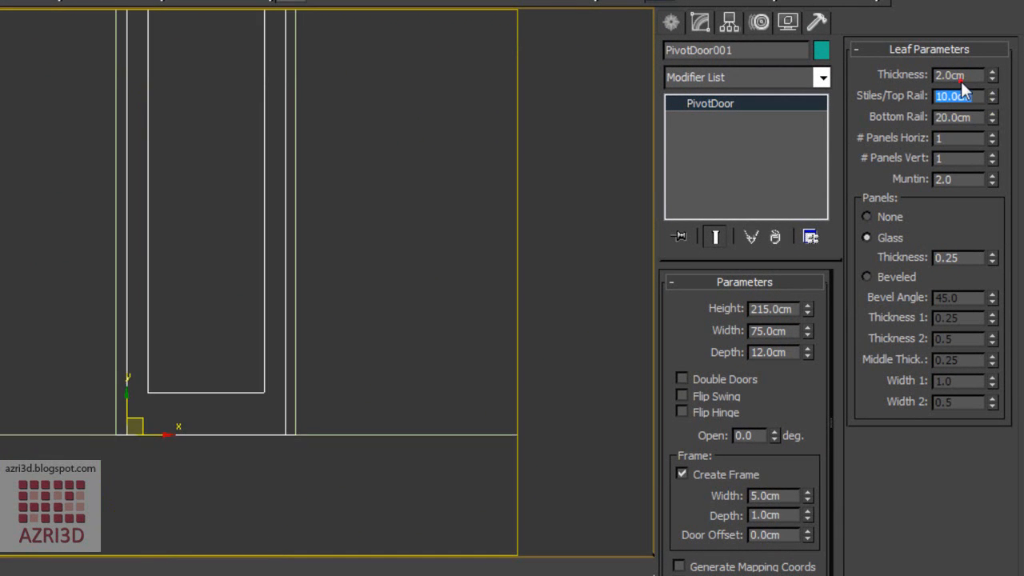
Set the door leaf's thickness to 4 cm and view the door from the top.
{"action": "double_click", "coordinate": [959, 76]}
{"action": "type", "text": "4"}
{"action": "key", "text": "Return"}
{"action": "key", "text": "t"}
{"action": "double_click", "coordinate": [960, 76]}
{"action": "type", "text": "4"}
{"action": "key", "text": "Return"}
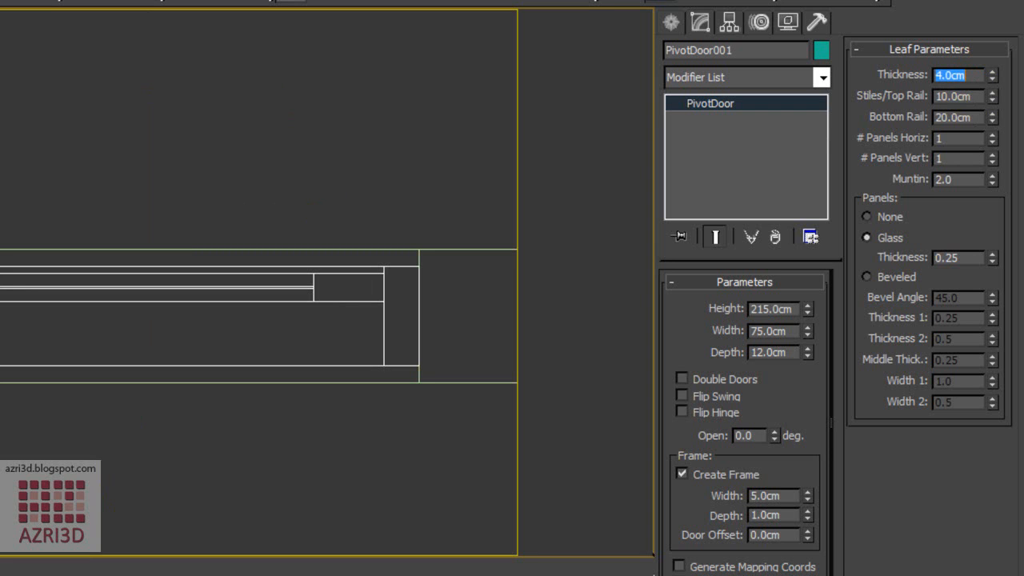
Set the pivot door frame's Door Offset to 4 cm.
{"action": "left_click_drag", "start_coordinate": [689, 503], "coordinate": [687, 402]}
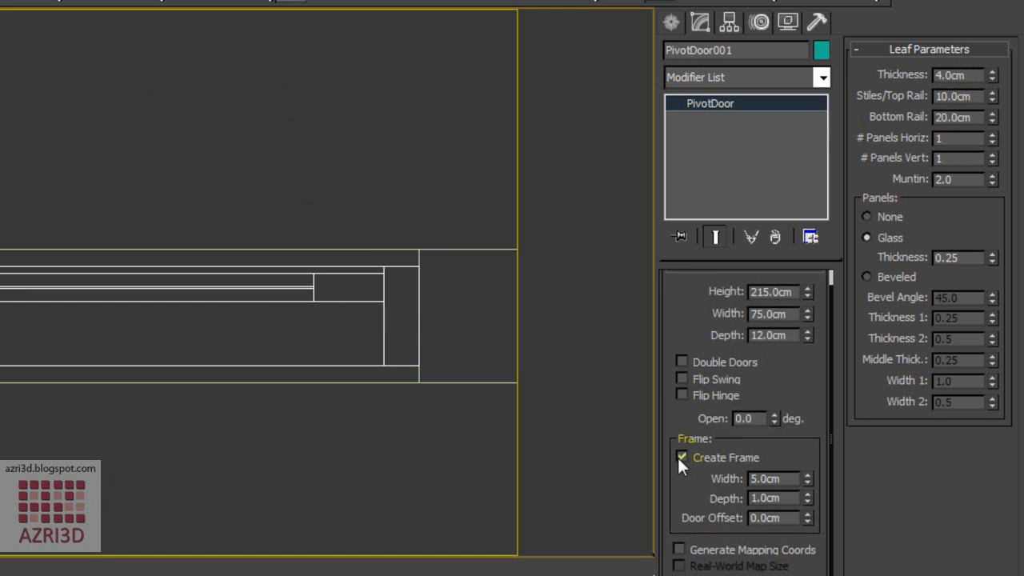
{"action": "left_click_drag", "start_coordinate": [806, 518], "coordinate": [802, 118]}
{"action": "double_click", "coordinate": [769, 517]}
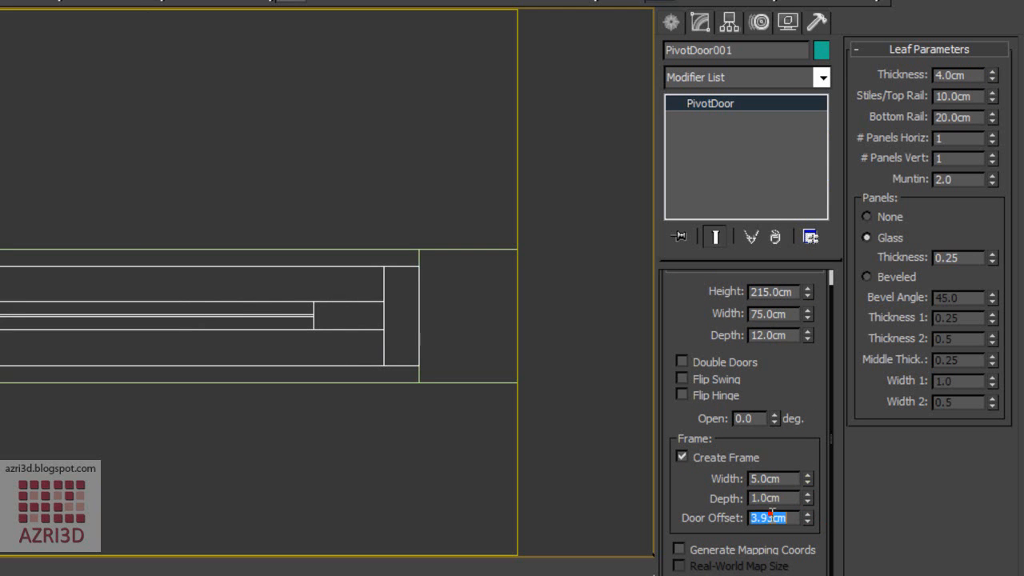
{"action": "type", "text": "4"}
{"action": "key", "text": "Return"}
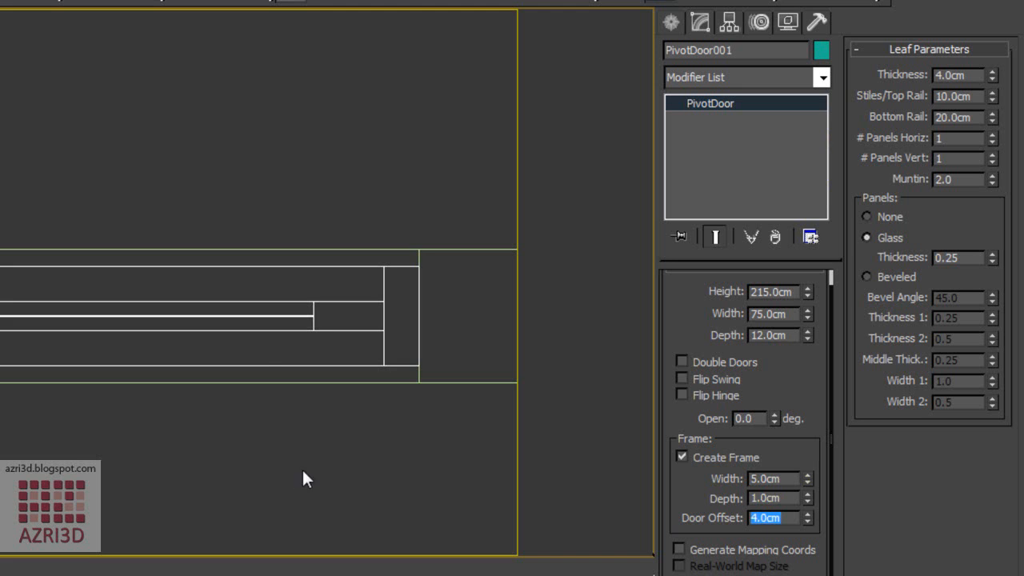
Examine the shaded door in perspective and test how its leaf swings open.
{"action": "key", "text": "f"}
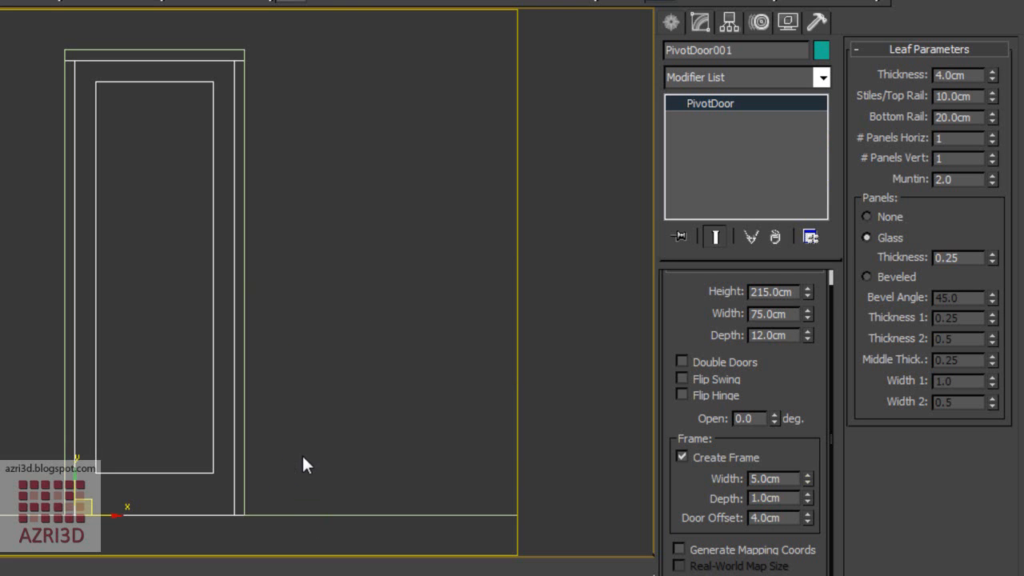
{"action": "key", "text": "p"}
{"action": "key", "text": "F3"}
{"action": "mouse_move", "coordinate": [266, 430]}
{"action": "middle_mouse_down", "text": "alt"}
{"action": "mouse_move", "coordinate": [265, 420]}
{"action": "mouse_move", "coordinate": [245, 427]}
{"action": "middle_mouse_up", "text": "alt"}
{"action": "scroll", "coordinate": [242, 428], "scroll_direction": "up", "scroll_amount": 3}
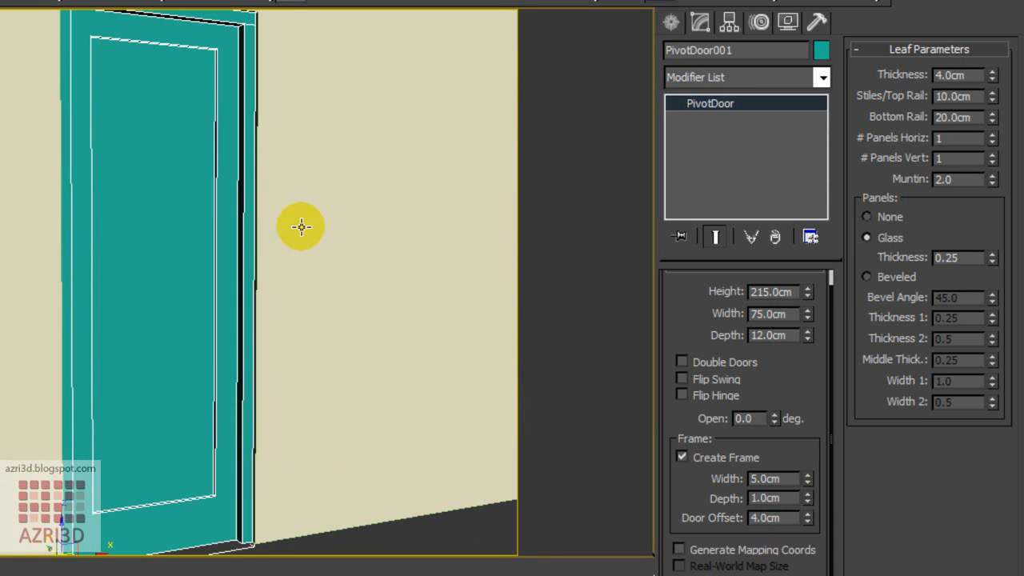
{"action": "scroll", "coordinate": [278, 142], "scroll_direction": "down", "scroll_amount": 2}
{"action": "scroll", "coordinate": [279, 142], "scroll_direction": "up", "scroll_amount": 2}
{"action": "left_click_drag", "start_coordinate": [775, 418], "coordinate": [790, 506]}
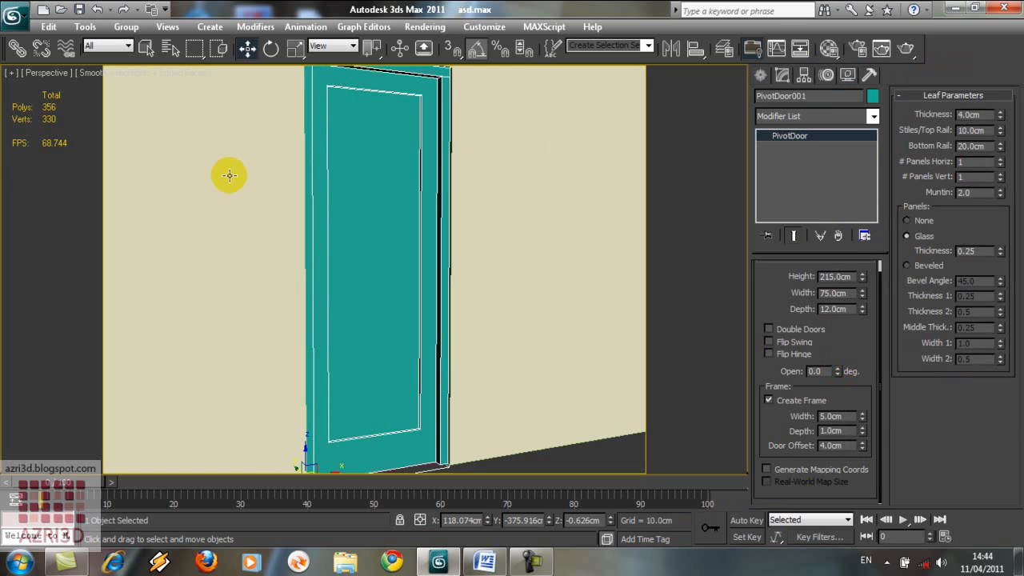
Divide the door leaf into 2 horizontal and 3 vertical panels with a 4.5 muntin.
{"action": "key", "text": "f"}
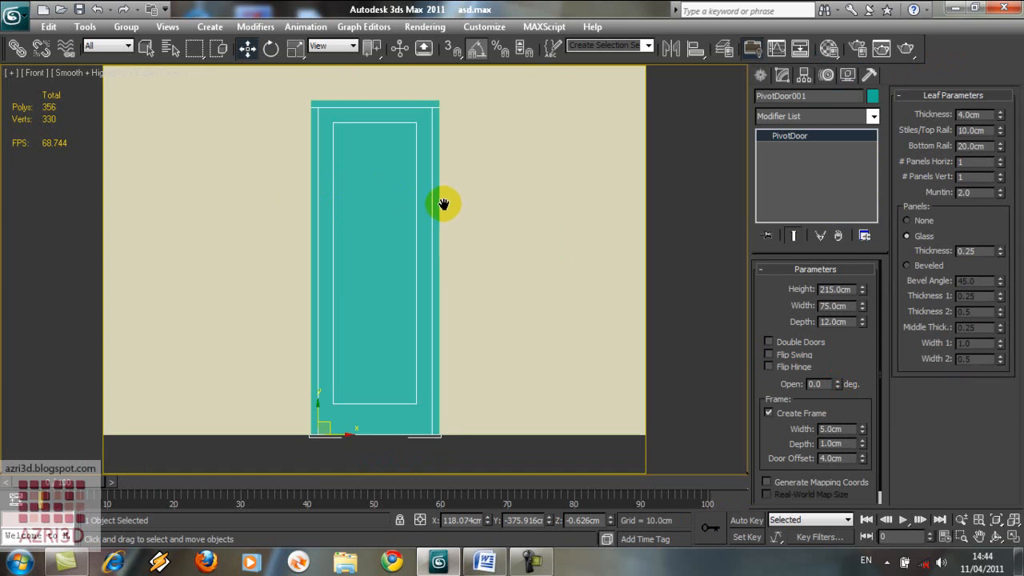
{"action": "scroll", "coordinate": [413, 194], "scroll_direction": "up", "scroll_amount": 3}
{"action": "scroll", "coordinate": [377, 126], "scroll_direction": "down", "scroll_amount": 3}
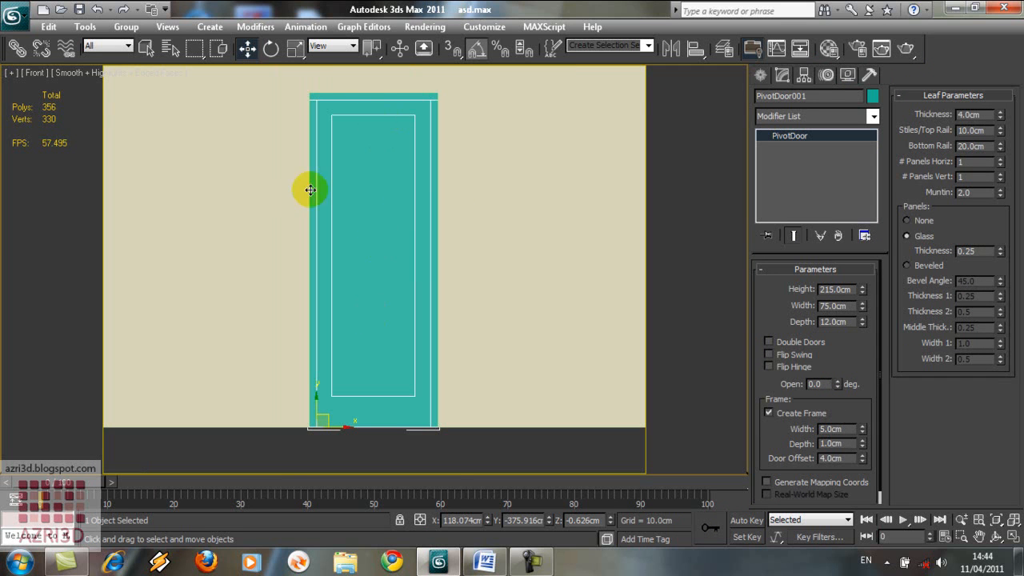
{"action": "left_click", "coordinate": [999, 159]}
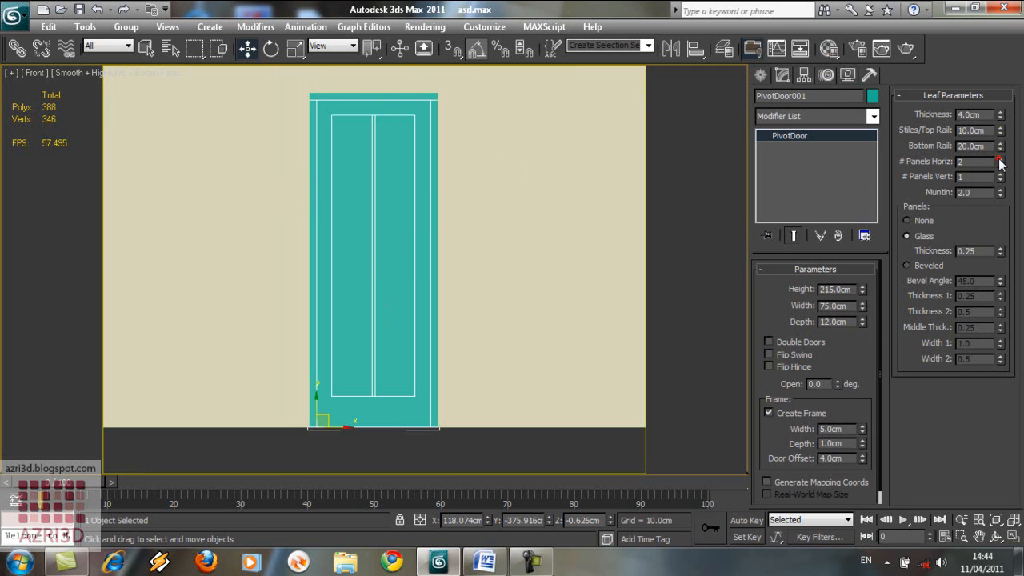
{"action": "left_click", "coordinate": [1000, 174]}
{"action": "left_click", "coordinate": [1000, 173]}
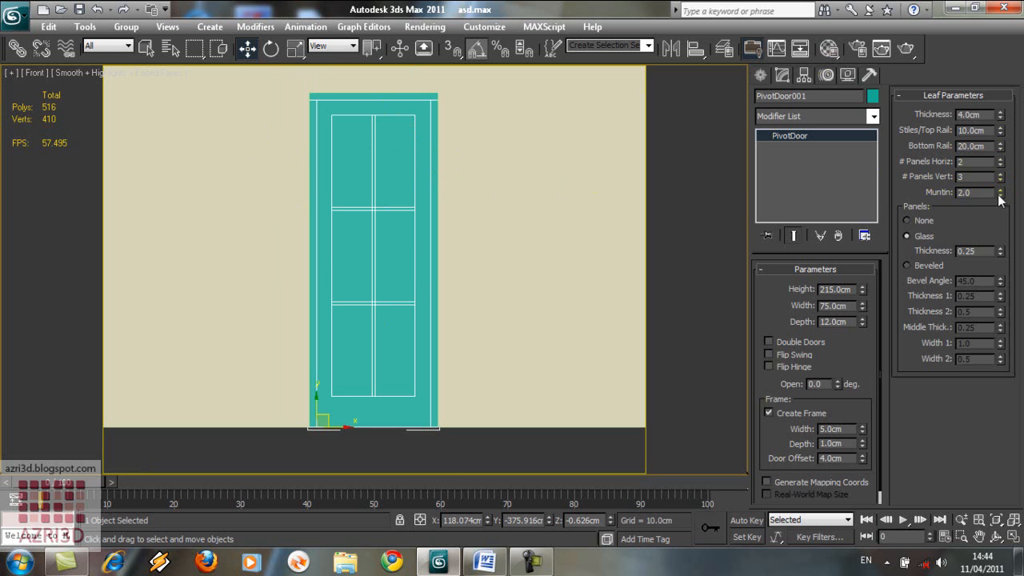
{"action": "left_click_drag", "start_coordinate": [1000, 196], "coordinate": [978, 160]}
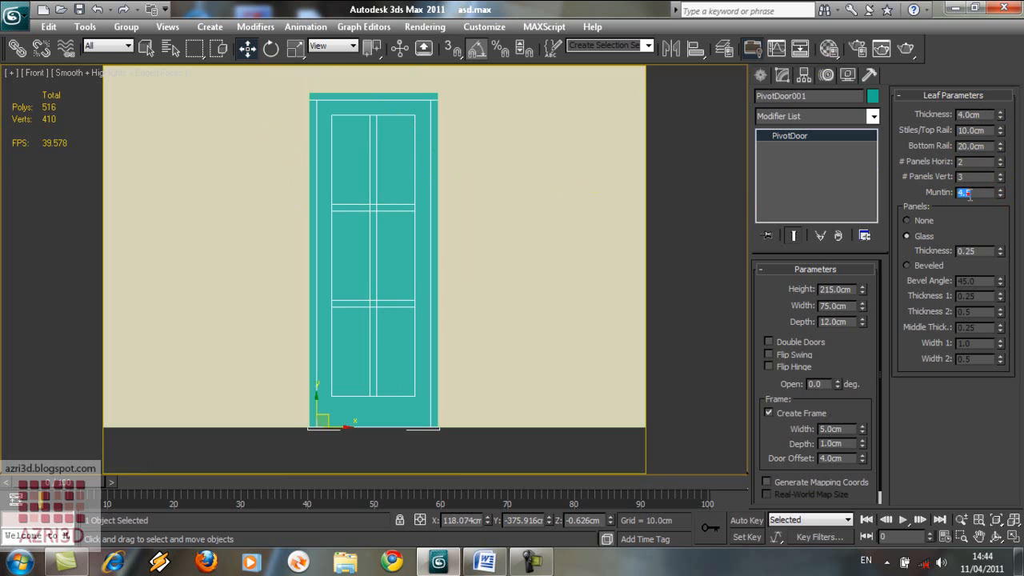
{"action": "left_click", "coordinate": [963, 177]}
Change the door leaf's panels to Beveled with a Thickness 1 of 0.26.
{"action": "key", "text": "p"}
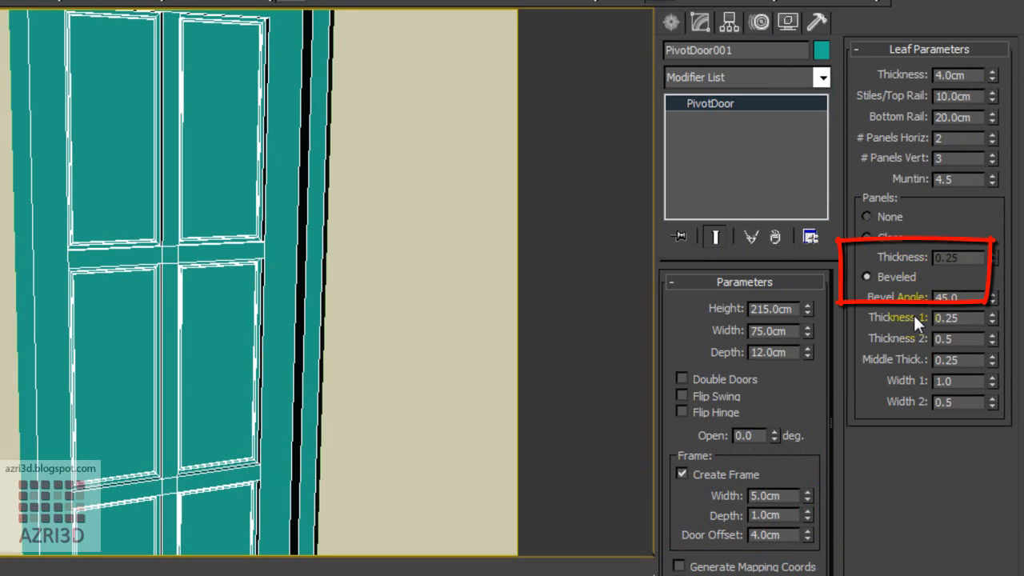
{"action": "key", "text": "f"}
{"action": "double_click", "coordinate": [957, 318]}
{"action": "type", "text": "0.26"}
{"action": "left_click", "coordinate": [213, 295]}
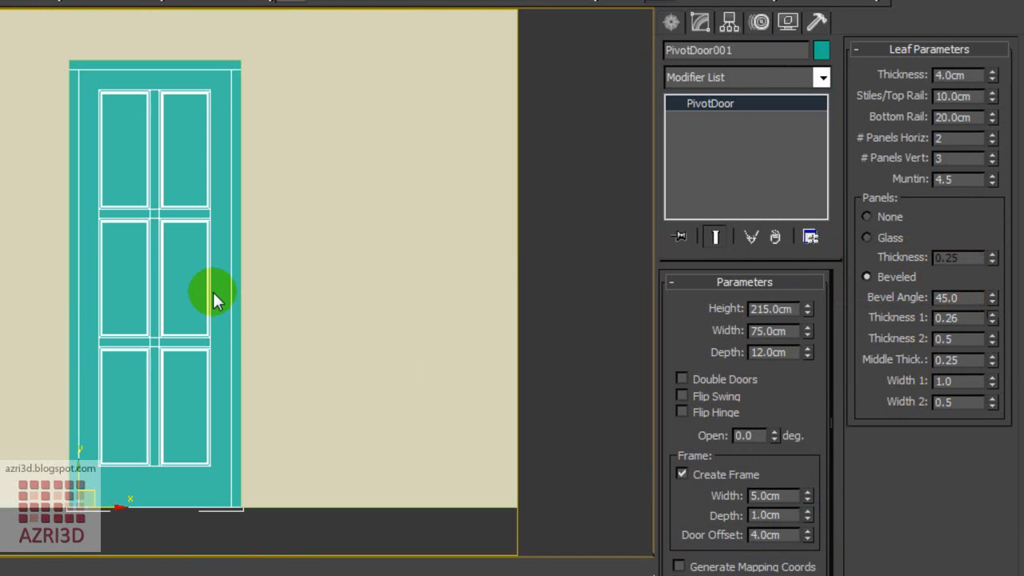
Set the beveled panels' Width 1 to 1.01 while checking the bevel edge up close.
{"action": "scroll", "coordinate": [213, 280], "scroll_direction": "up", "scroll_amount": 5}
{"action": "left_click", "coordinate": [347, 277]}
{"action": "scroll", "coordinate": [355, 279], "scroll_direction": "up", "scroll_amount": 1}
{"action": "middle_click_drag", "start_coordinate": [328, 278], "coordinate": [167, 276]}
{"action": "scroll", "coordinate": [232, 259], "scroll_direction": "down", "scroll_amount": 1}
{"action": "scroll", "coordinate": [235, 258], "scroll_direction": "up", "scroll_amount": 1}
{"action": "scroll", "coordinate": [233, 258], "scroll_direction": "up", "scroll_amount": 1}
{"action": "double_click", "coordinate": [964, 379]}
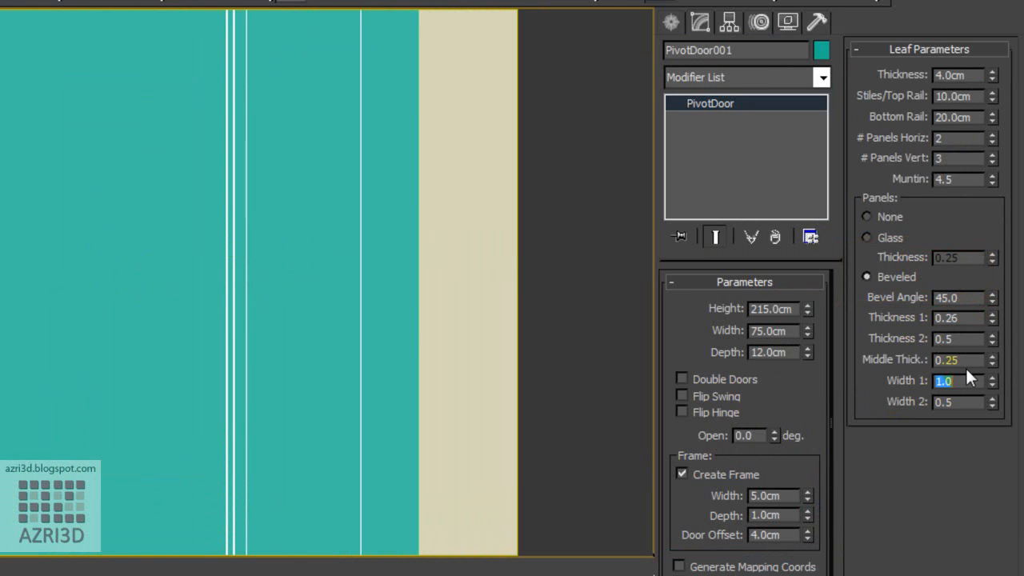
{"action": "type", "text": "1.01"}
{"action": "left_click", "coordinate": [274, 283]}
{"action": "scroll", "coordinate": [267, 297], "scroll_direction": "down", "scroll_amount": 2}
{"action": "scroll", "coordinate": [200, 245], "scroll_direction": "up", "scroll_amount": 1}
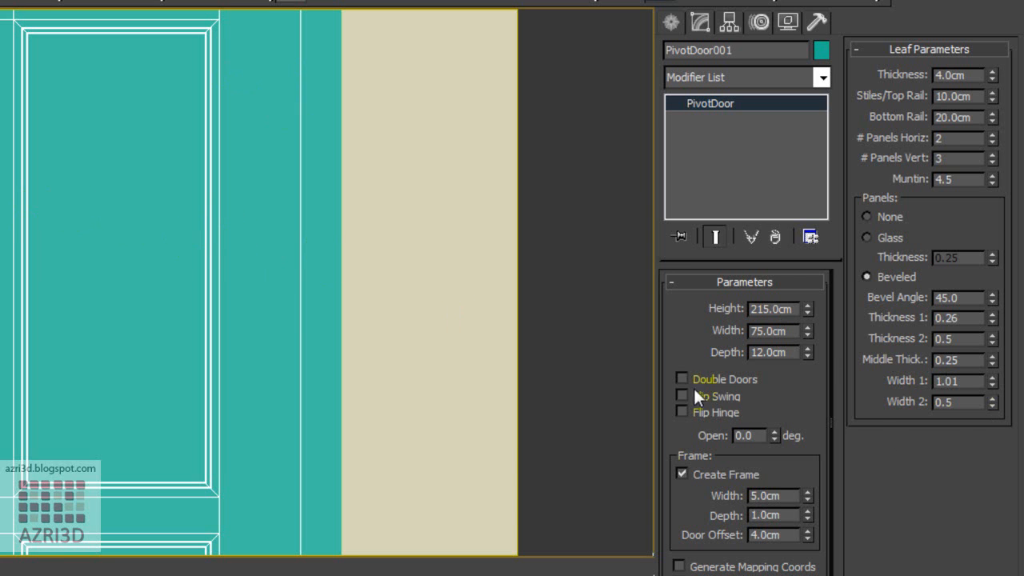
Set the beveled panels' Width 1 to 3 and Width 2 to 2.
{"action": "double_click", "coordinate": [971, 382]}
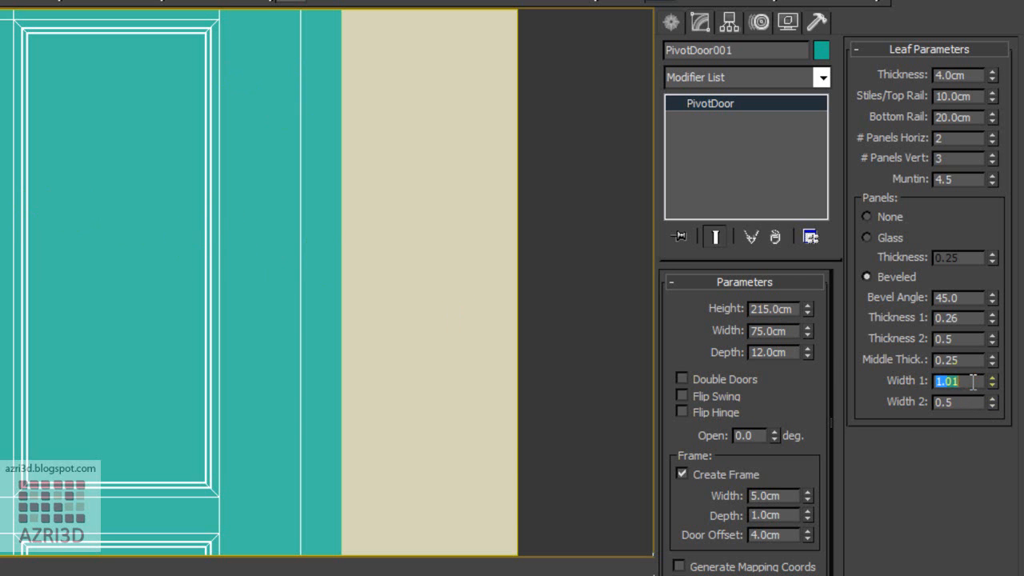
{"action": "type", "text": "3"}
{"action": "double_click", "coordinate": [969, 403]}
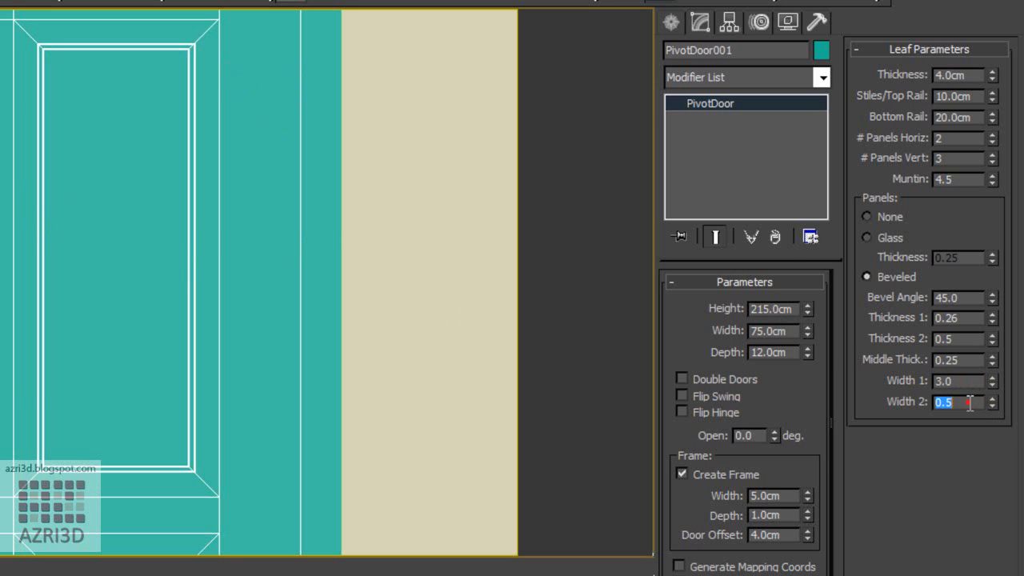
{"action": "type", "text": "2"}
{"action": "left_click", "coordinate": [966, 381]}
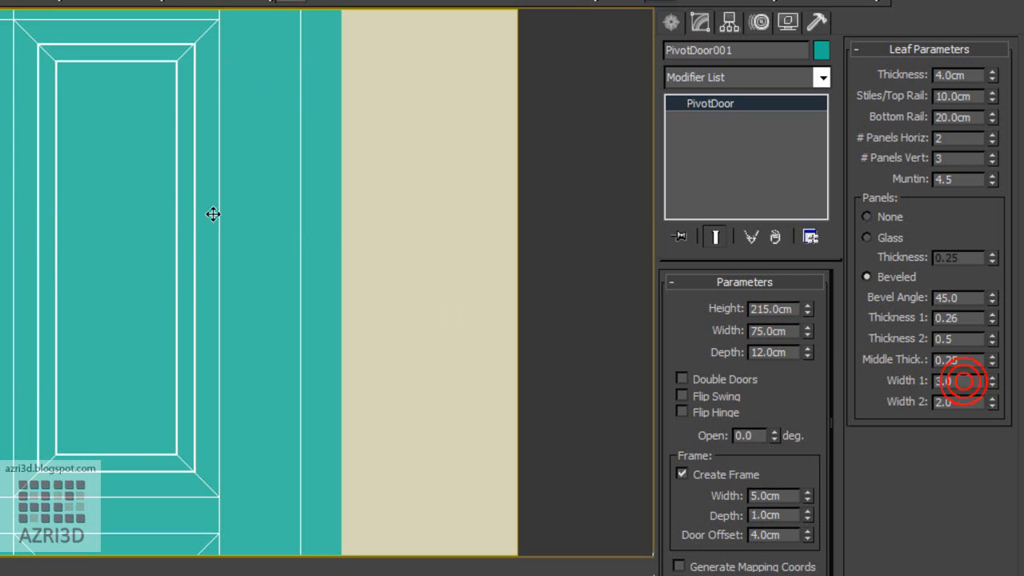
{"action": "right_click", "coordinate": [386, 206]}
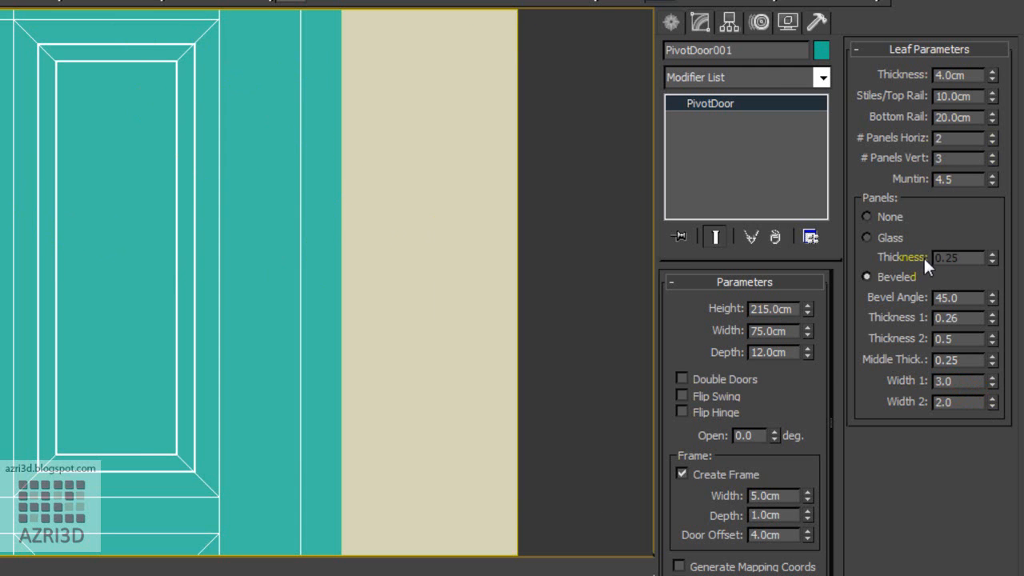
Set the beveled panels' Thickness 2 to 3, checking the panel profile in a wireframe top view.
{"action": "key", "text": "t"}
{"action": "key", "text": "z"}
{"action": "key", "text": "F3"}
{"action": "scroll", "coordinate": [226, 300], "scroll_direction": "up", "scroll_amount": 4}
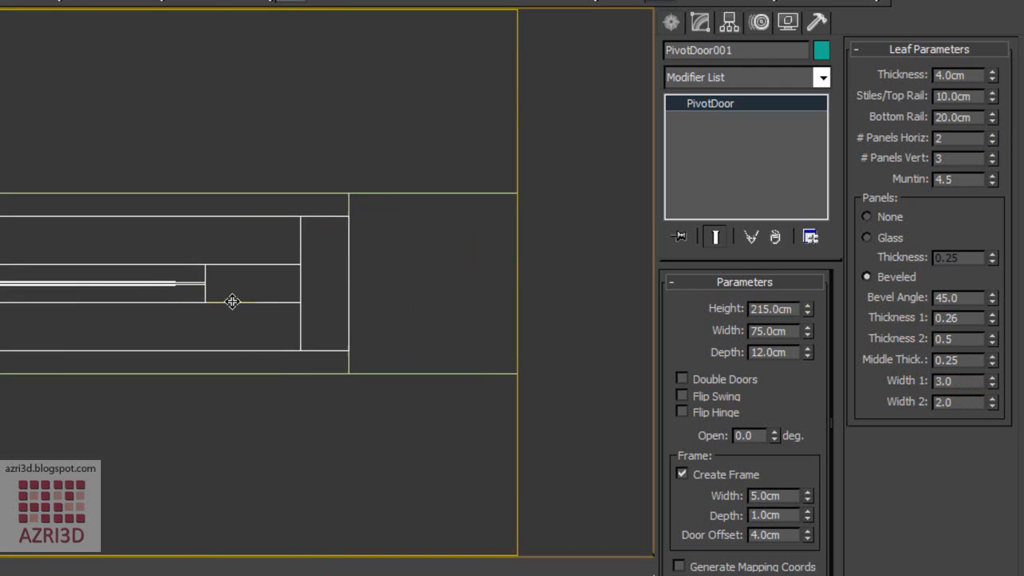
{"action": "scroll", "coordinate": [281, 282], "scroll_direction": "up", "scroll_amount": 3}
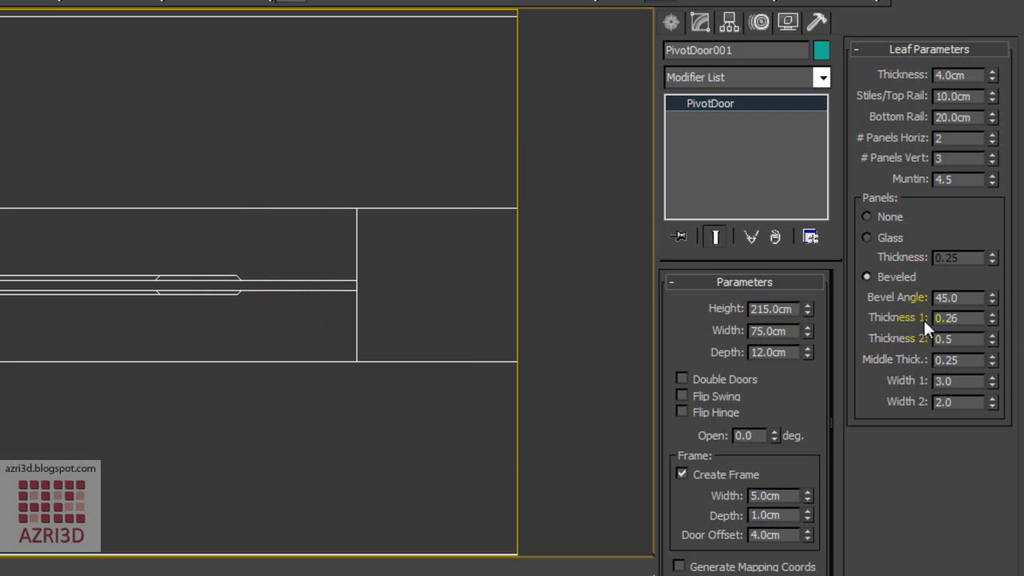
{"action": "left_click", "coordinate": [972, 318]}
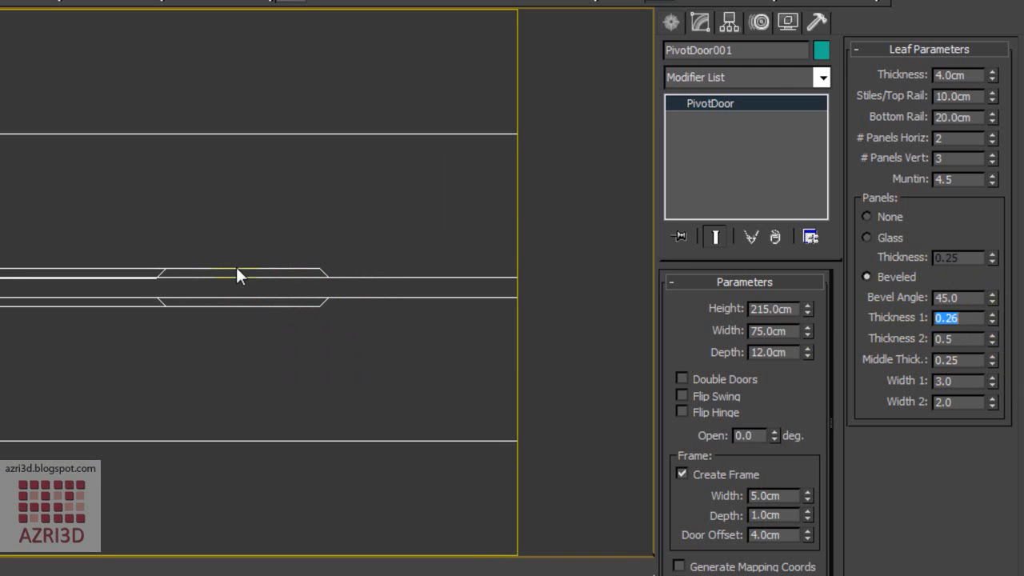
{"action": "left_click", "coordinate": [965, 340]}
{"action": "type", "text": "3"}
{"action": "key", "text": "Return"}
{"action": "scroll", "coordinate": [404, 331], "scroll_direction": "down", "scroll_amount": 2}
{"action": "scroll", "coordinate": [340, 330], "scroll_direction": "down", "scroll_amount": 2}
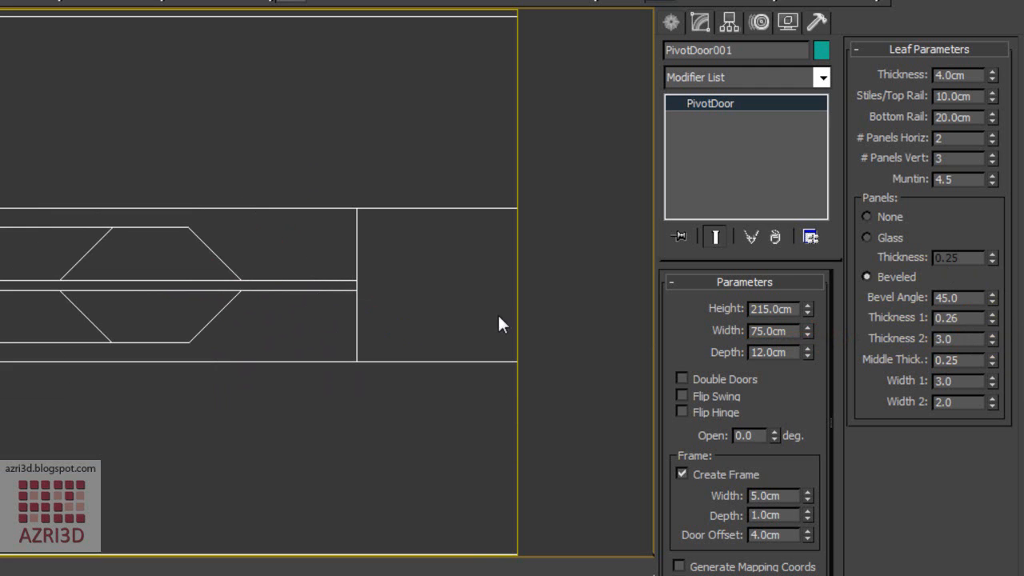
Set the beveled panels' Thickness 1 to 2.5 and Middle Thickness to 1.5.
{"action": "double_click", "coordinate": [952, 317]}
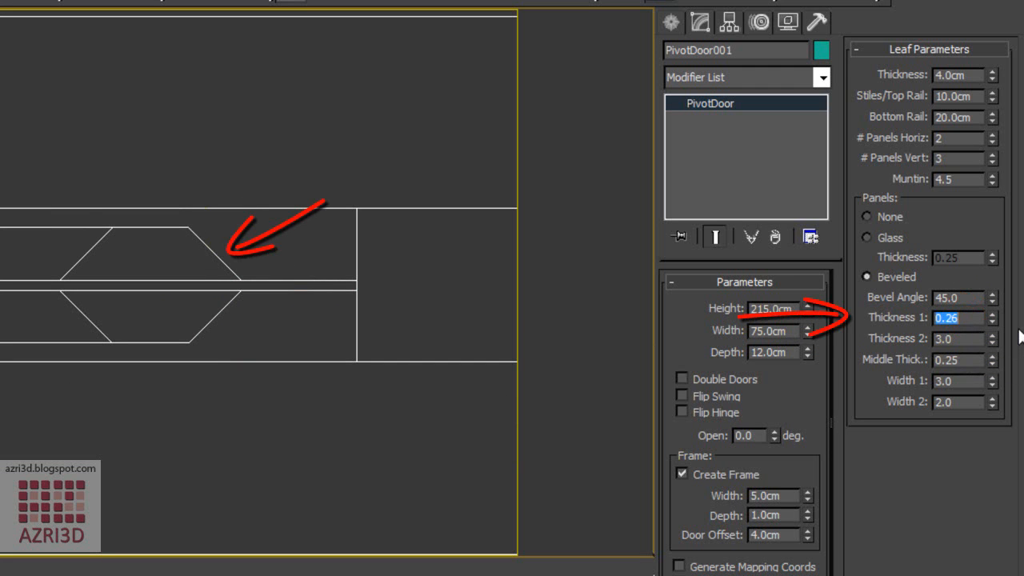
{"action": "type", "text": "2.5"}
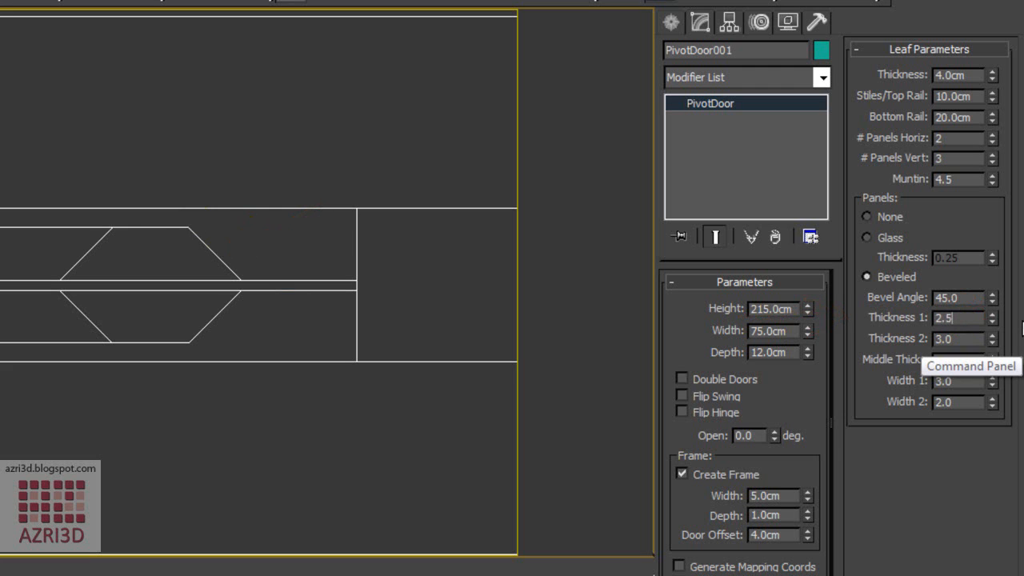
{"action": "key", "text": "Return"}
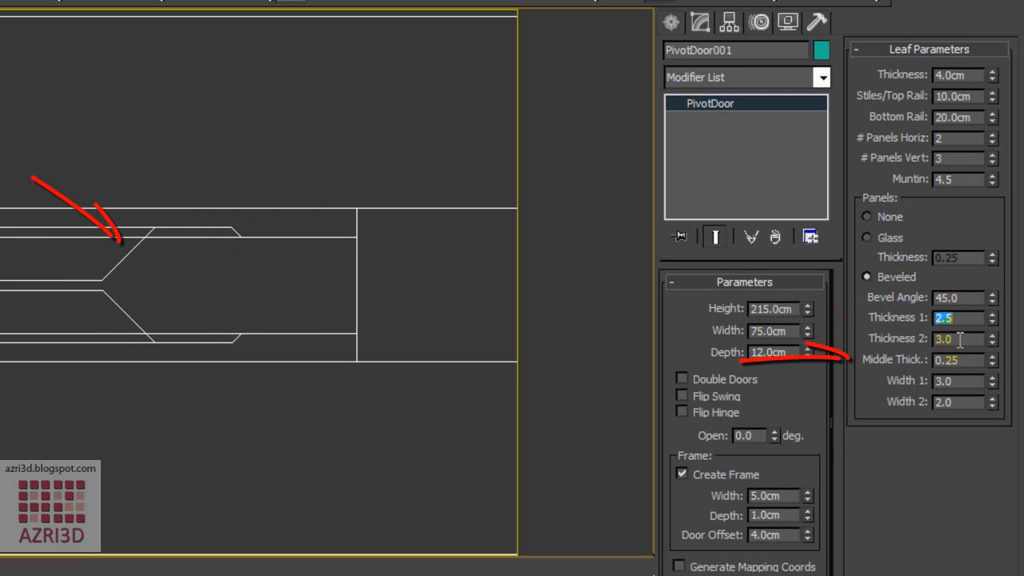
{"action": "left_click", "coordinate": [960, 360]}
{"action": "double_click", "coordinate": [960, 359]}
{"action": "type", "text": "1.5"}
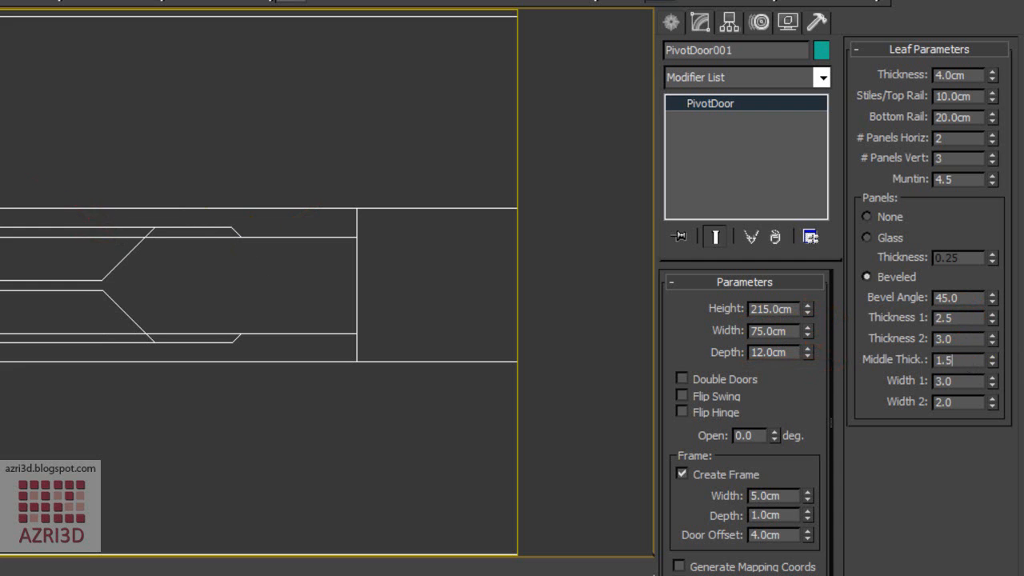
{"action": "key", "text": "Return"}
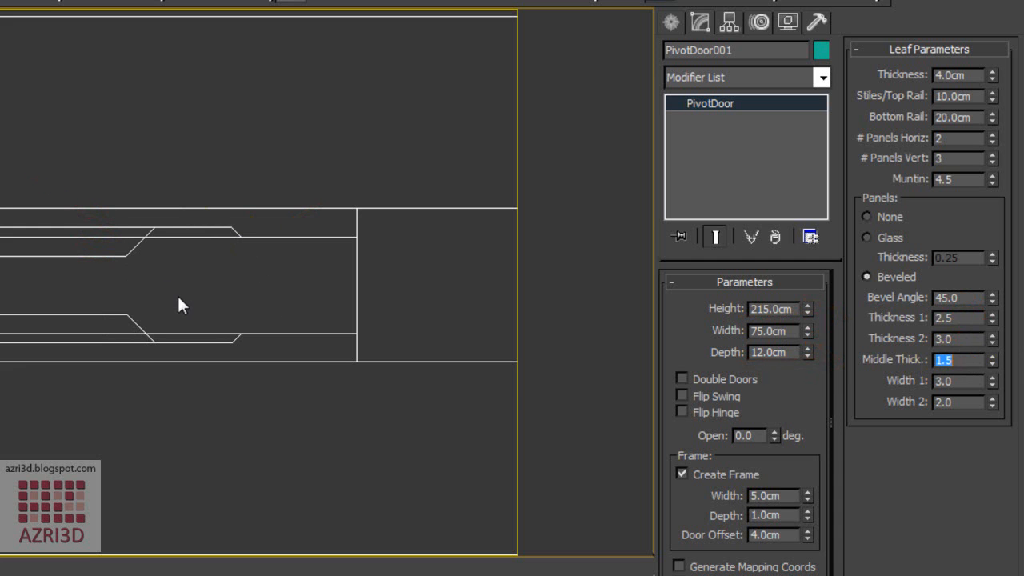
Examine the beveled panels from an angle and in the shaded front view.
{"action": "scroll", "coordinate": [177, 294], "scroll_direction": "up", "scroll_amount": 2}
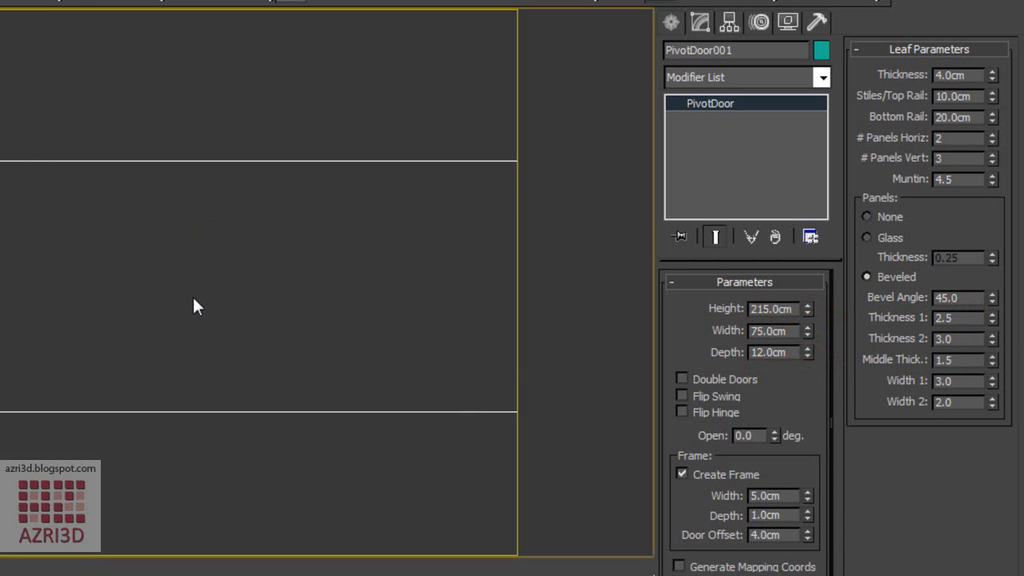
{"action": "scroll", "coordinate": [192, 294], "scroll_direction": "down", "scroll_amount": 3}
{"action": "middle_click_drag", "start_coordinate": [192, 294], "coordinate": [227, 183], "text": "alt"}
{"action": "scroll", "coordinate": [224, 180], "scroll_direction": "down", "scroll_amount": 4}
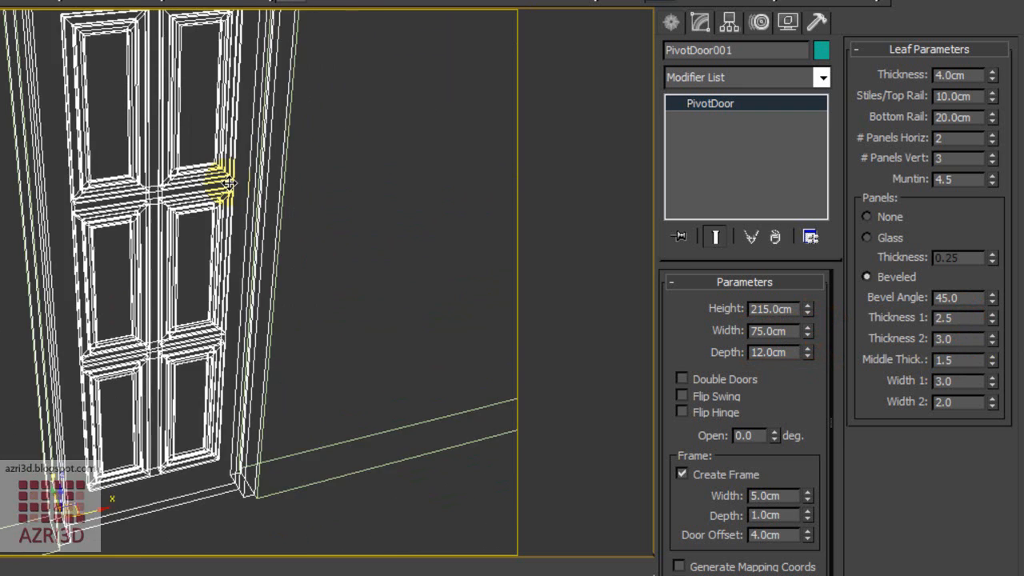
{"action": "key", "text": "F3"}
{"action": "scroll", "coordinate": [247, 240], "scroll_direction": "up", "scroll_amount": 2}
{"action": "key", "text": "f"}
{"action": "key", "text": "z"}
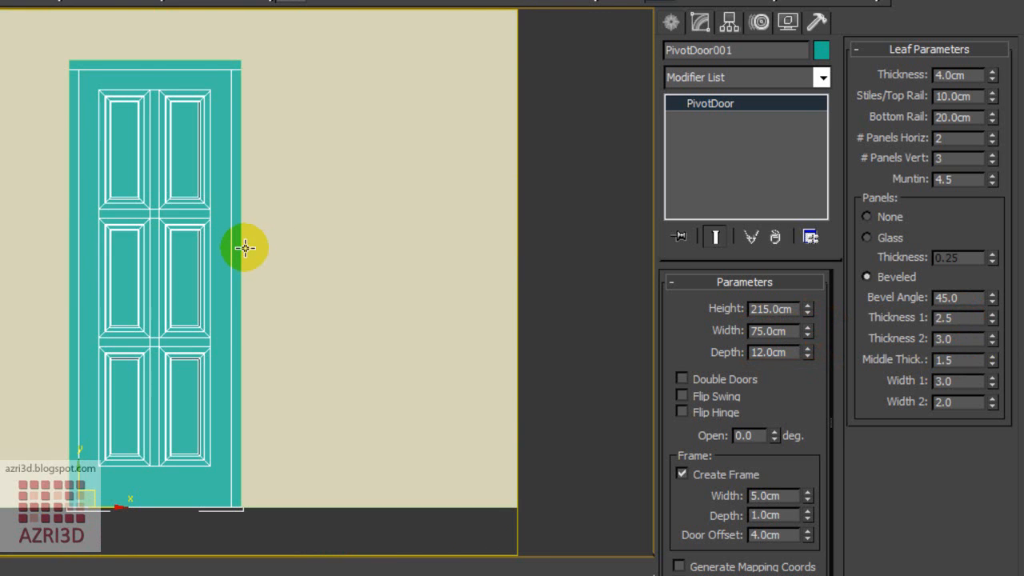
{"action": "scroll", "coordinate": [240, 248], "scroll_direction": "up", "scroll_amount": 2}
Add an Edit Poly modifier to the pivot door and enter its Border sub-object level.
{"action": "left_click", "coordinate": [726, 73]}
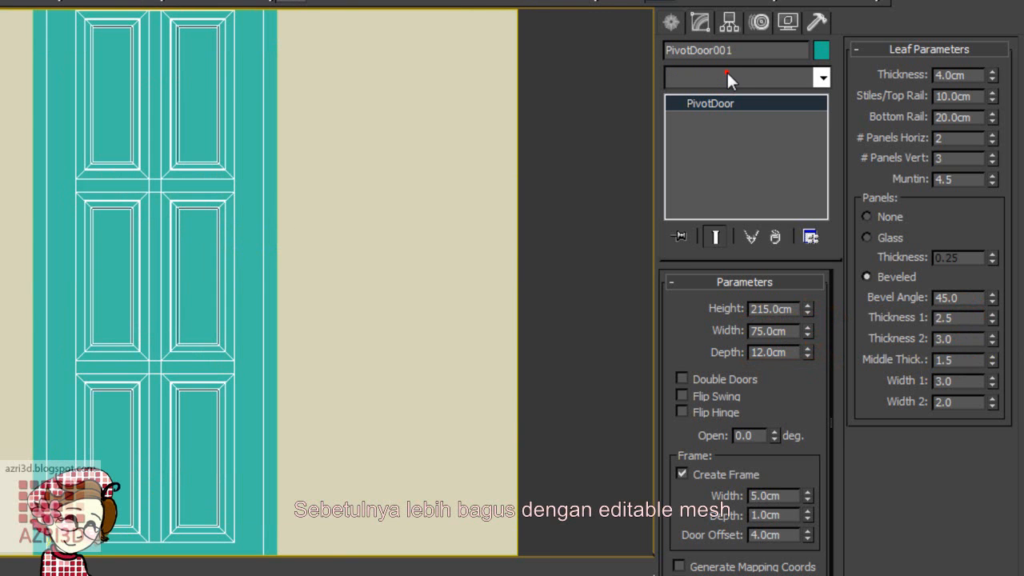
{"action": "type", "text": "edit"}
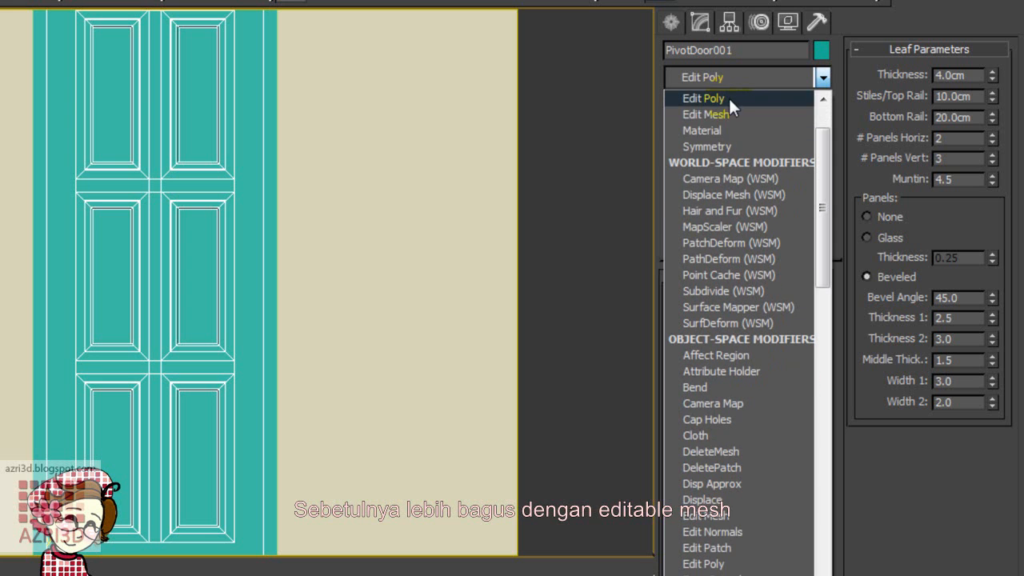
{"action": "left_click", "coordinate": [728, 97]}
{"action": "left_click", "coordinate": [695, 105]}
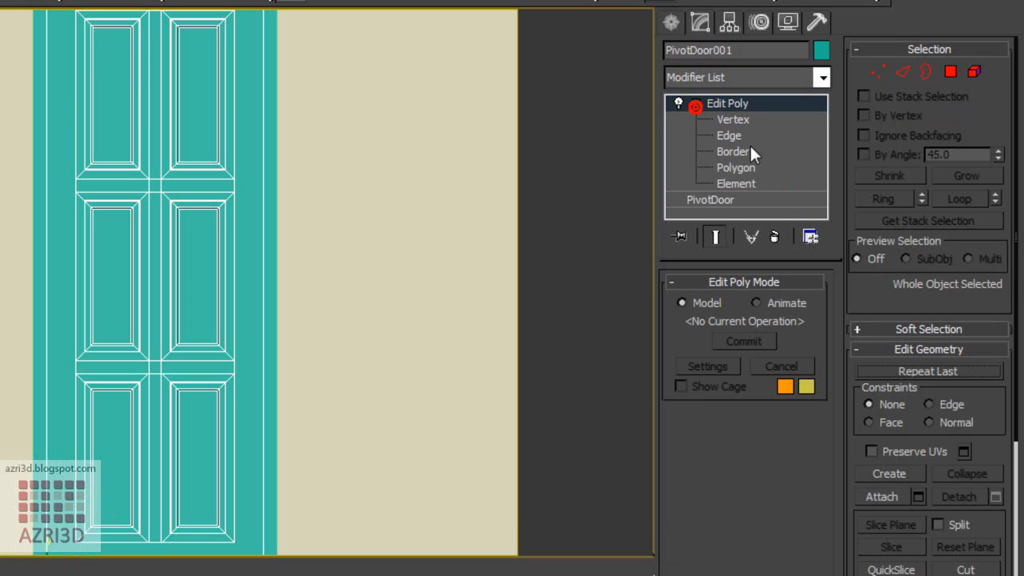
{"action": "left_click", "coordinate": [749, 151]}
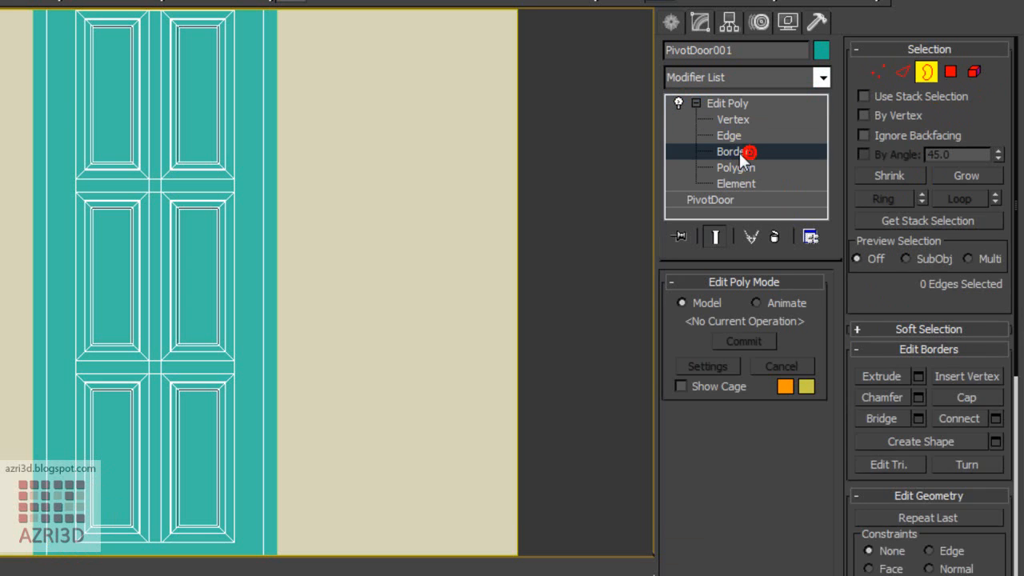
Move the vertex rows around the door's upper crossbar down, making the middle panels short and the upper panels tall.
{"action": "left_click", "coordinate": [732, 120]}
{"action": "left_click_drag", "start_coordinate": [364, 103], "coordinate": [16, 214]}
{"action": "left_click_drag", "start_coordinate": [155, 144], "coordinate": [168, 254]}
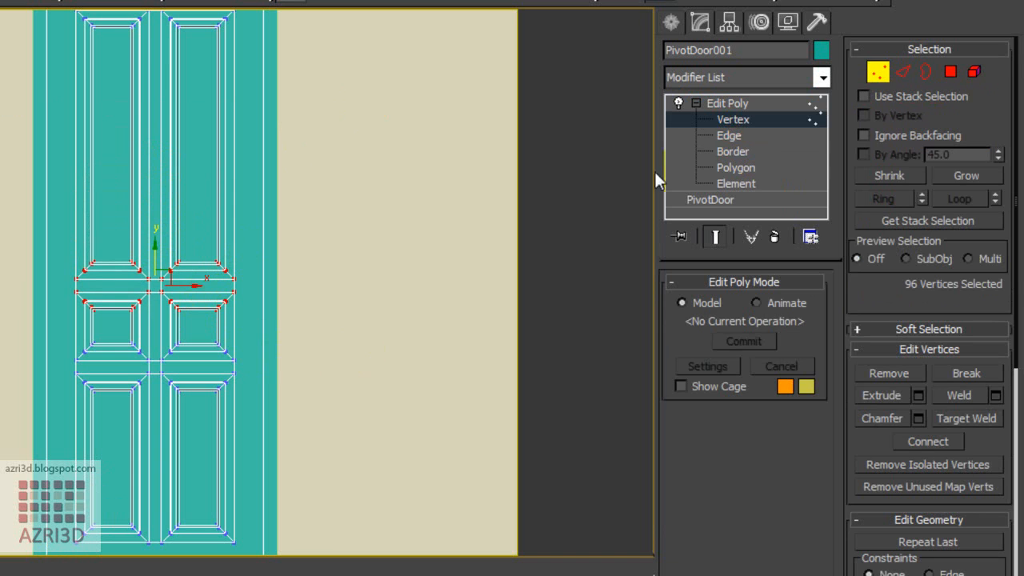
{"action": "left_click", "coordinate": [737, 106]}
{"action": "left_click", "coordinate": [730, 201]}
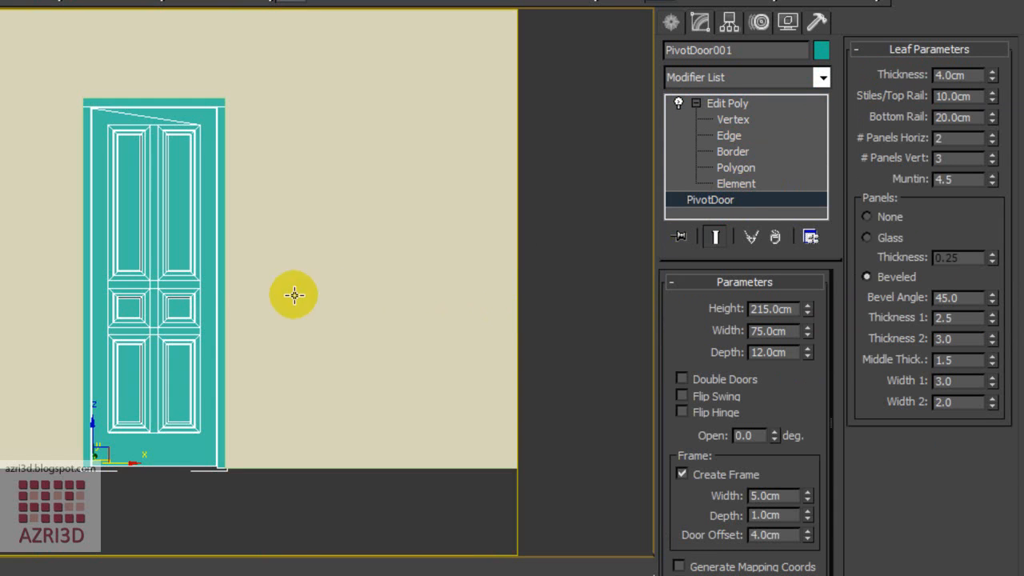
Test the pivot door's opening at 27.5 degrees with Flip Swing and Flip Hinge, leaving it closed with only Flip Hinge enabled.
{"action": "middle_click_drag", "start_coordinate": [252, 287], "coordinate": [303, 315], "text": "alt"}
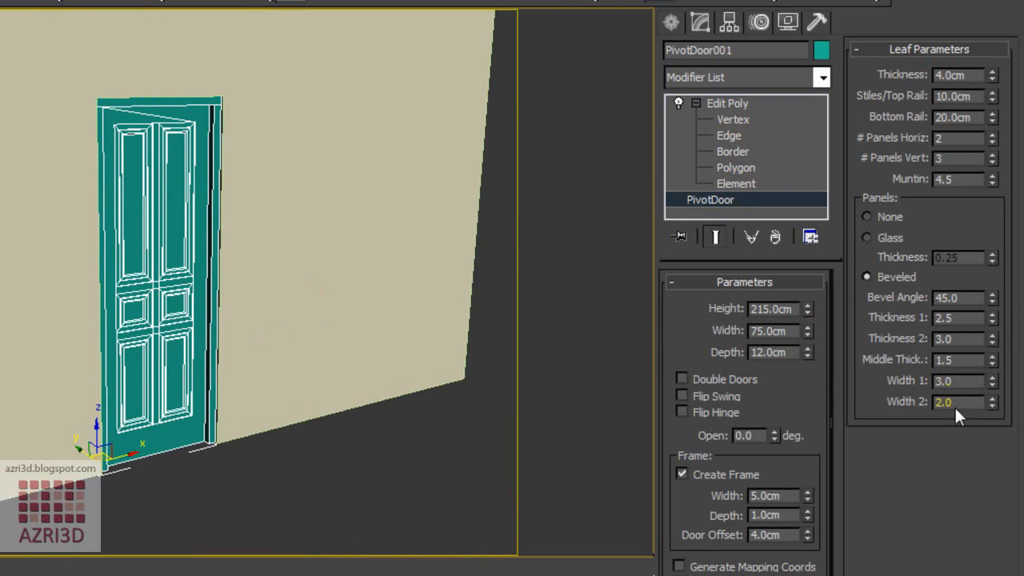
{"action": "left_click_drag", "start_coordinate": [773, 436], "coordinate": [763, 379]}
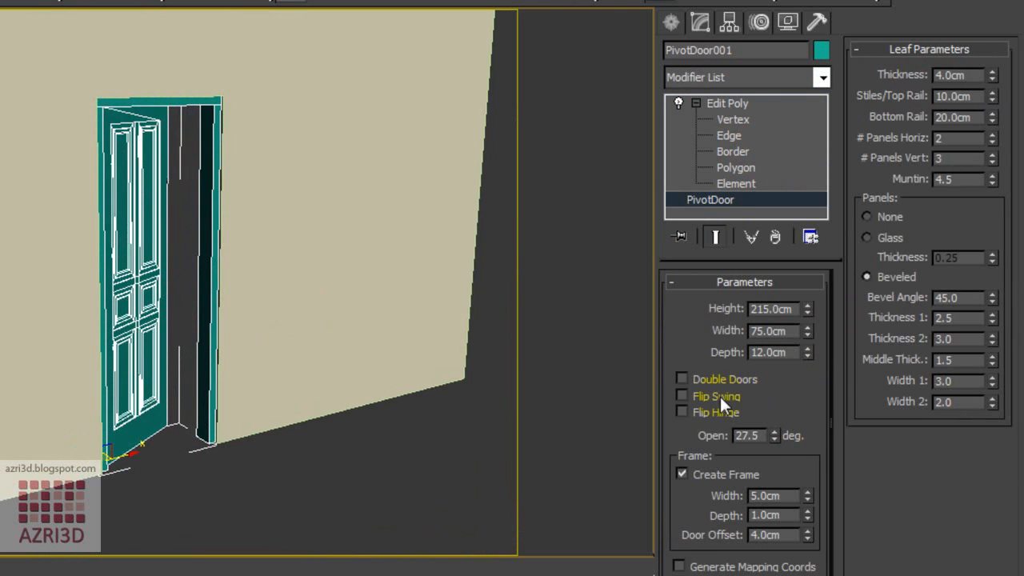
{"action": "left_click", "coordinate": [711, 396]}
{"action": "left_click", "coordinate": [711, 409]}
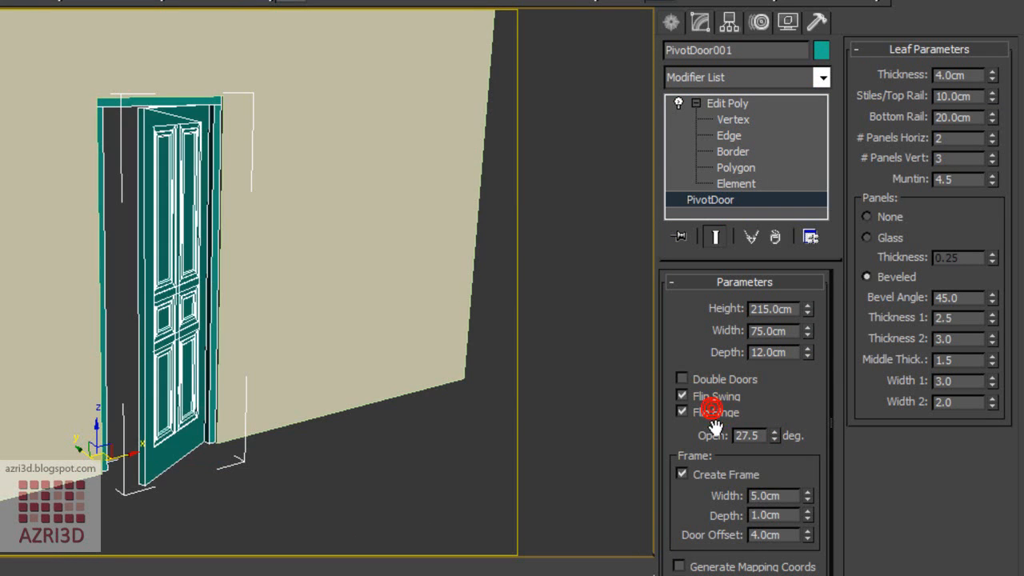
{"action": "left_click", "coordinate": [722, 393]}
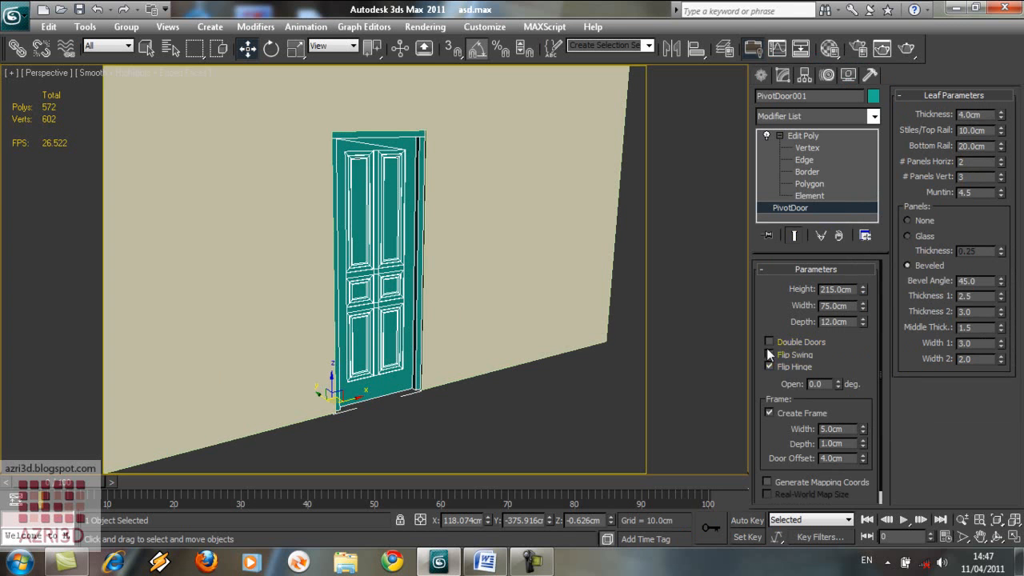
Assign the wood material to the pivot door and return to its Edit Poly modifier.
{"action": "left_click", "coordinate": [829, 48]}
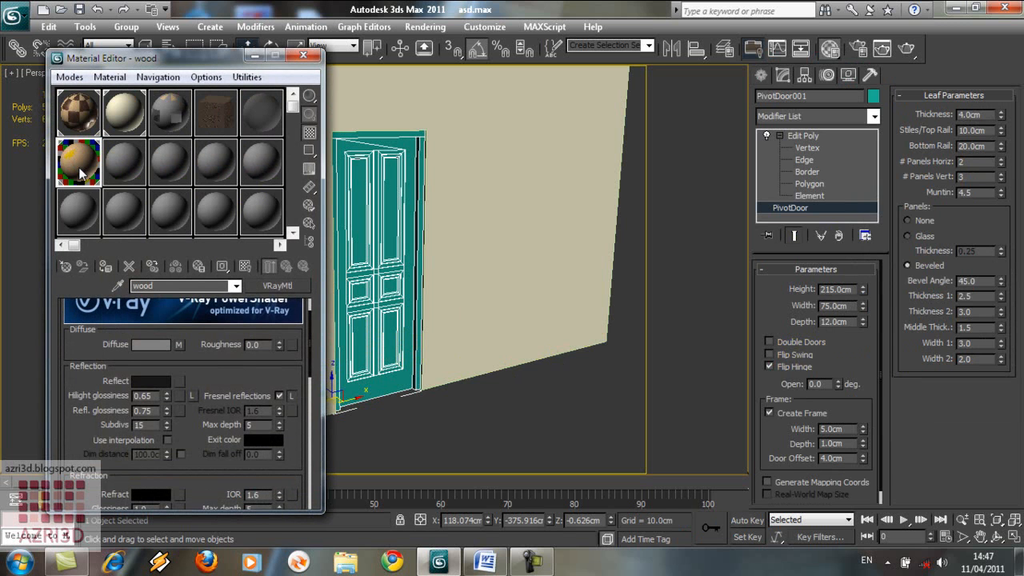
{"action": "left_click", "coordinate": [106, 267]}
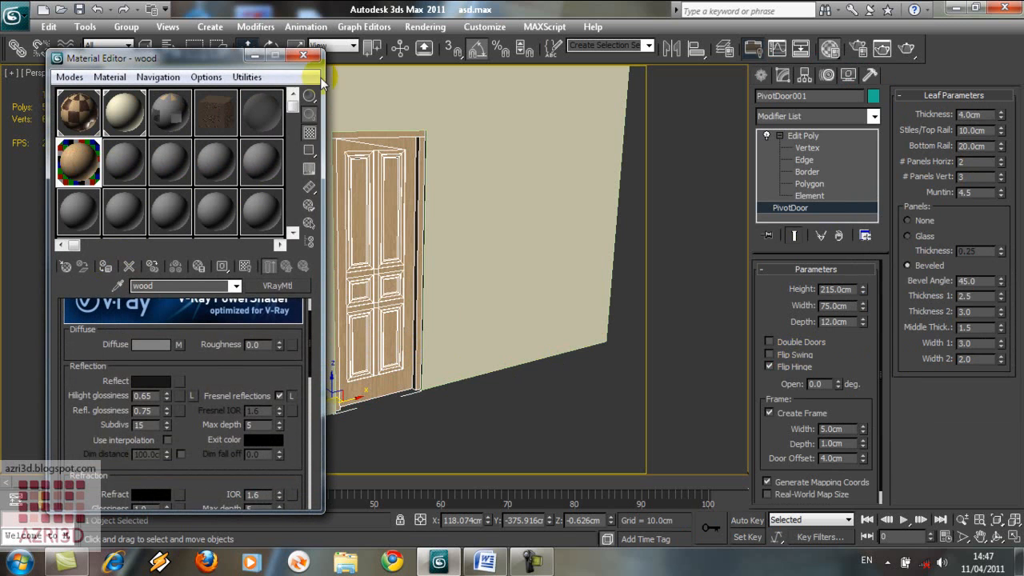
{"action": "left_click", "coordinate": [304, 56]}
{"action": "left_click", "coordinate": [511, 217]}
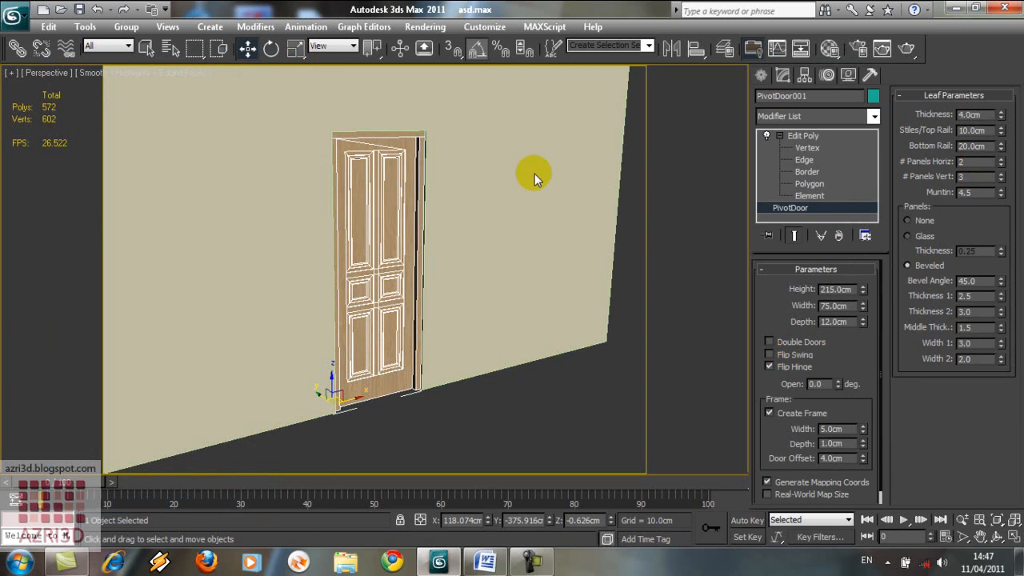
{"action": "left_click", "coordinate": [815, 136]}
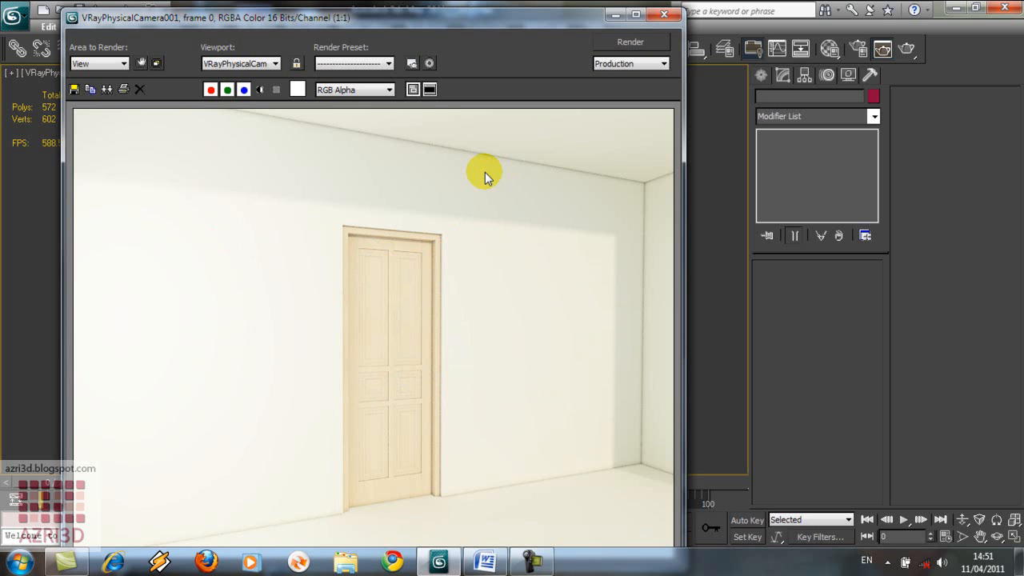
Close the rendered camera image and start a Line spline for the door opening's frame in the front view.
{"action": "left_click", "coordinate": [663, 18]}
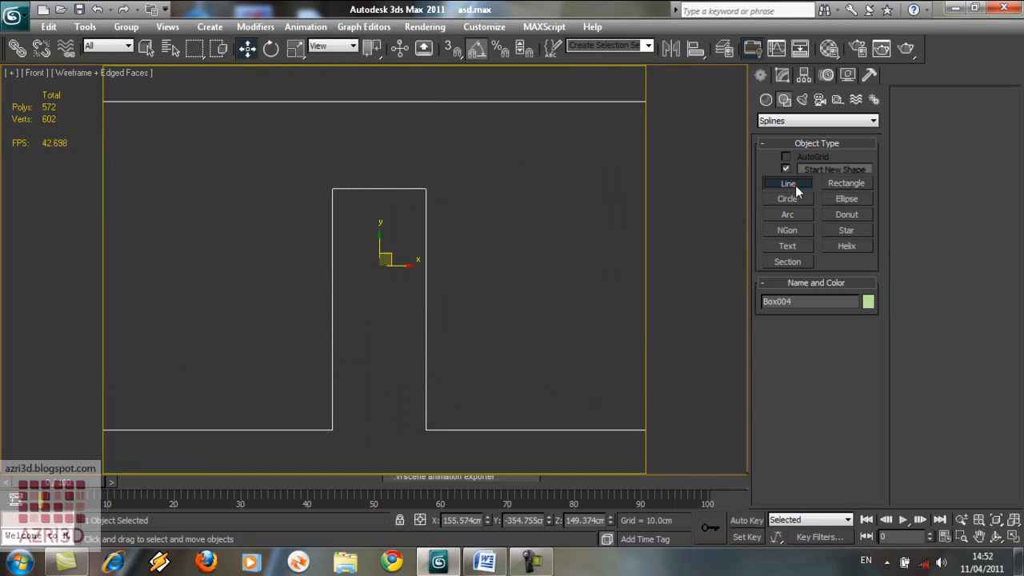
{"action": "left_click", "coordinate": [788, 183]}
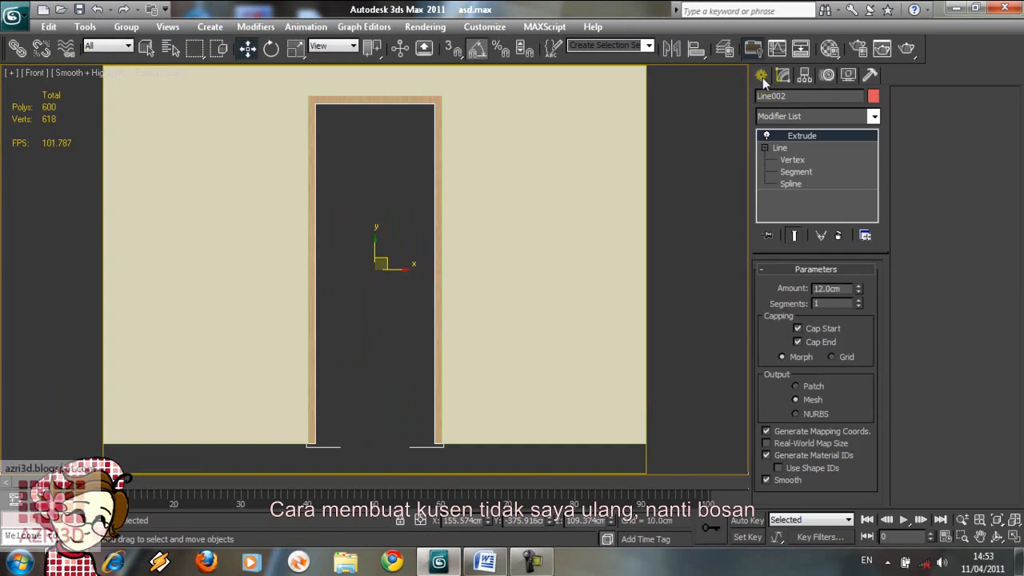
Create a 215 × 75 cm box filling the inside of the wooden door frame, with a height of 5 cm.
{"action": "left_click", "coordinate": [761, 75]}
{"action": "left_click", "coordinate": [766, 99]}
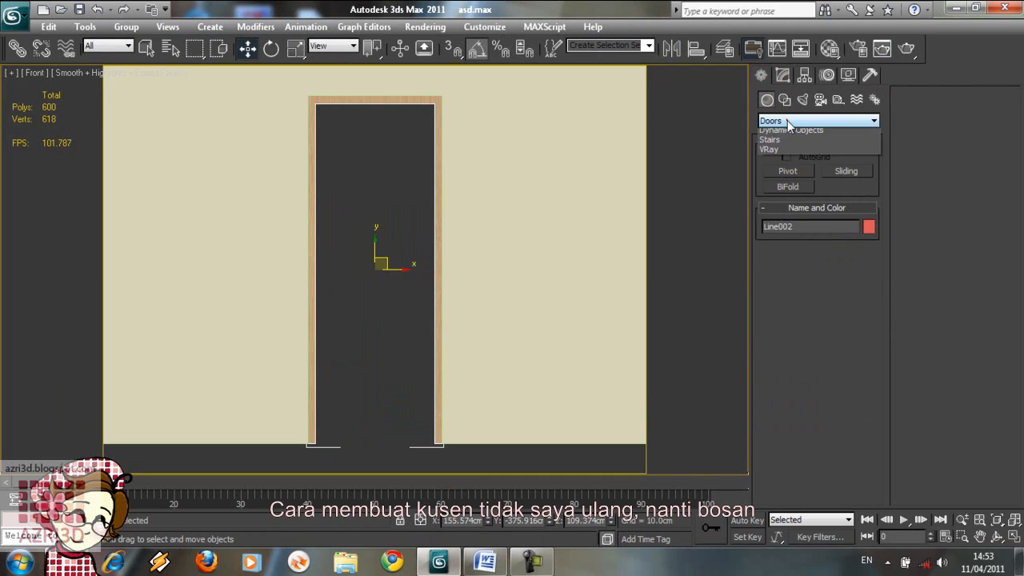
{"action": "left_click", "coordinate": [817, 120]}
{"action": "left_click", "coordinate": [800, 130]}
{"action": "left_click", "coordinate": [789, 168]}
{"action": "left_click_drag", "start_coordinate": [316, 105], "coordinate": [423, 436]}
{"action": "left_click", "coordinate": [365, 238]}
{"action": "double_click", "coordinate": [837, 401]}
{"action": "type", "text": "5.0cm"}
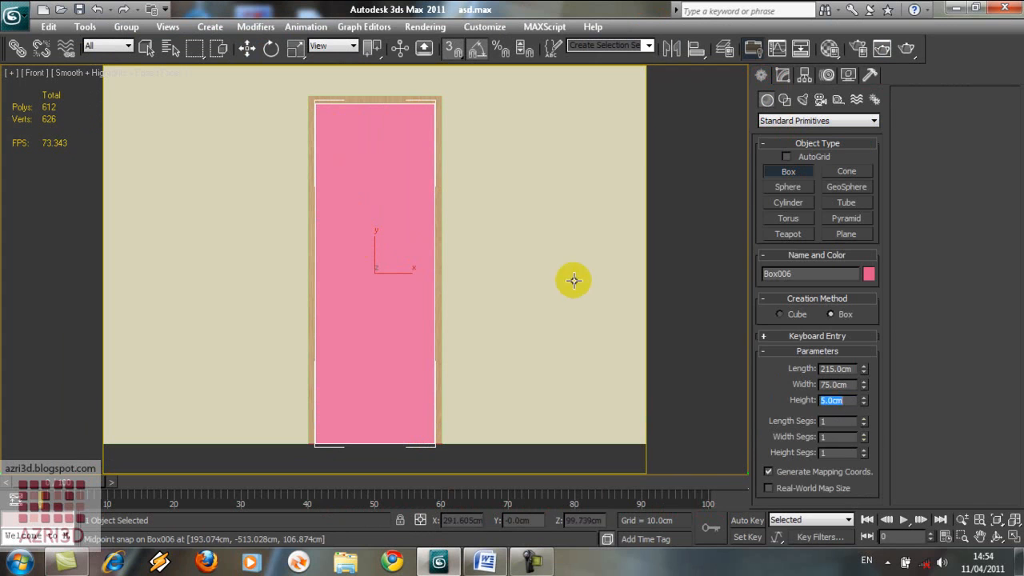
Align the door box with the wall using the Align tool.
{"action": "left_click", "coordinate": [783, 75]}
{"action": "left_click", "coordinate": [696, 48]}
{"action": "left_click", "coordinate": [558, 296]}
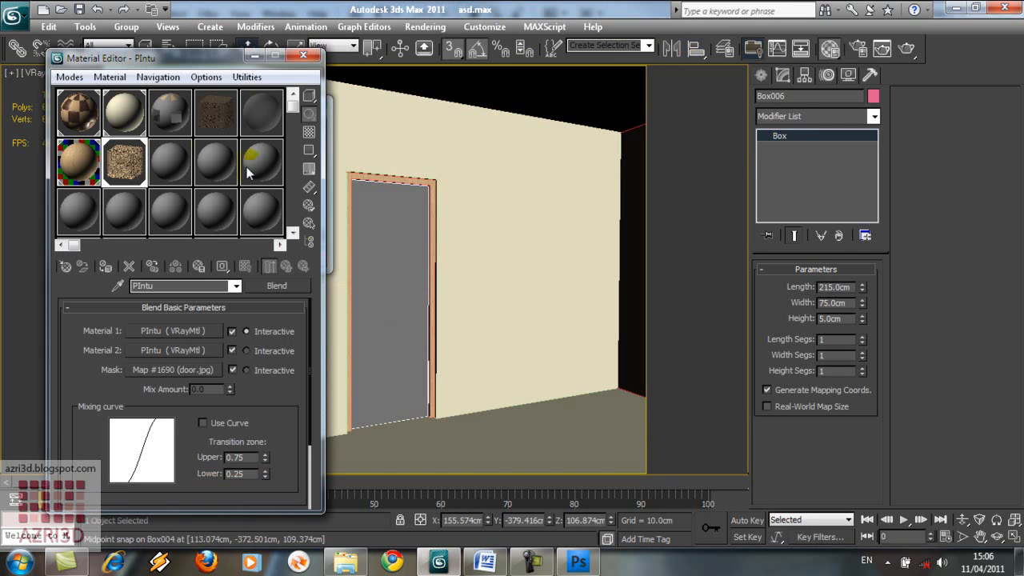
Inspect the door.jpg bump map in Material 1 of the PIntu blend material.
{"action": "left_click", "coordinate": [178, 330]}
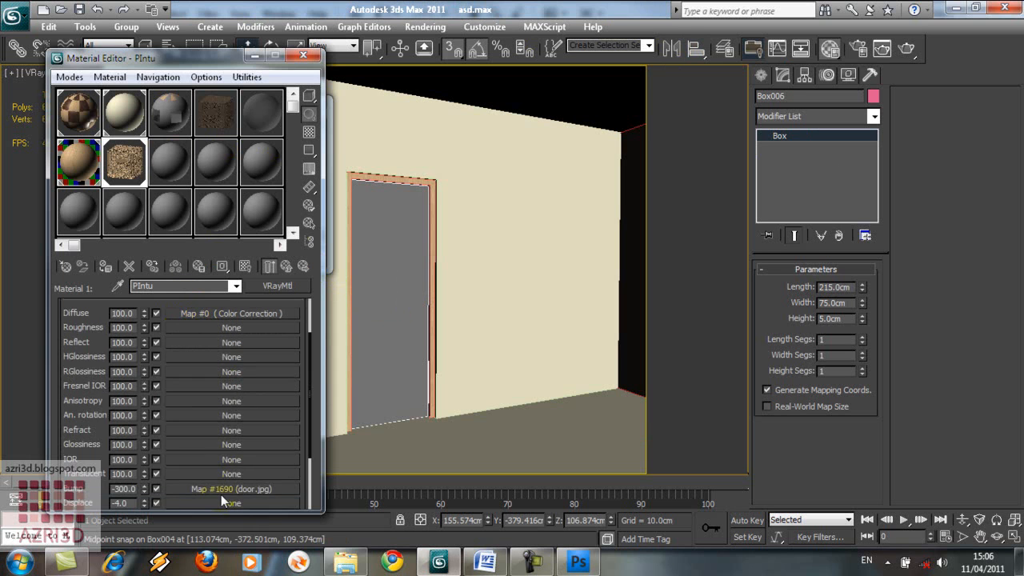
{"action": "left_click", "coordinate": [217, 491]}
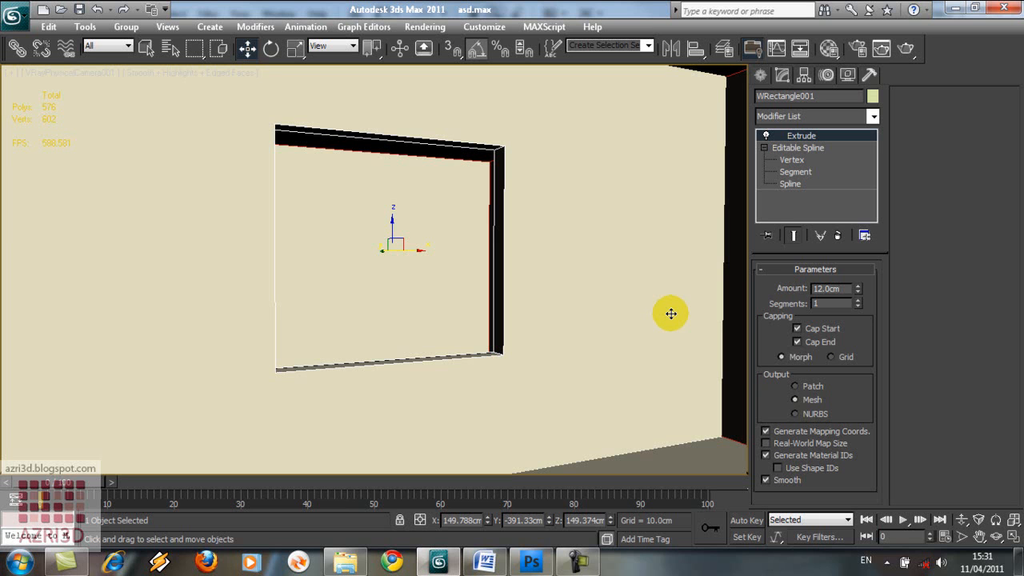
Draw a WRectangle spline about 139 × 150 cm over the window opening and set its thickness to 5 cm.
{"action": "left_click", "coordinate": [785, 99]}
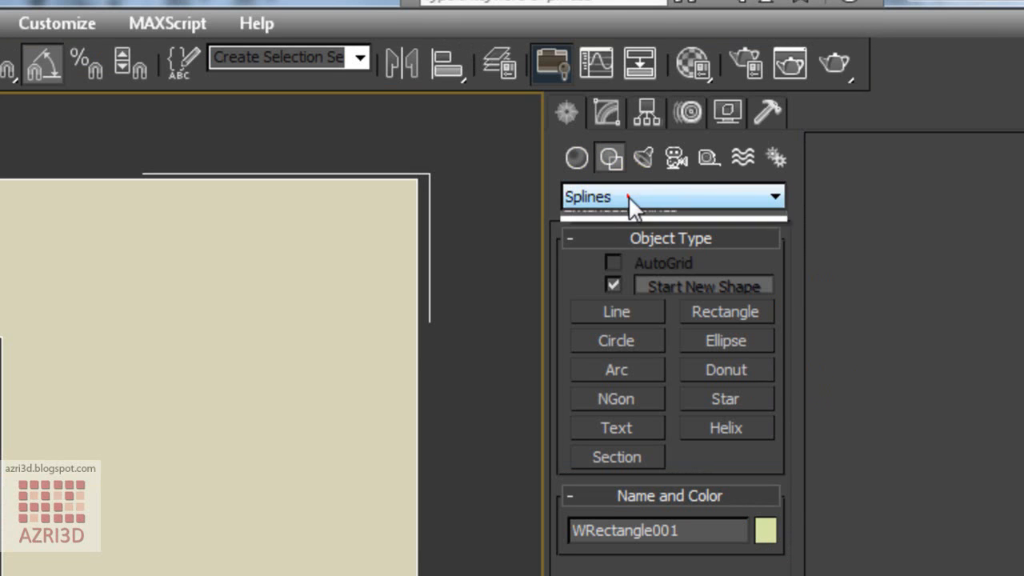
{"action": "left_click", "coordinate": [628, 196]}
{"action": "left_click", "coordinate": [625, 259]}
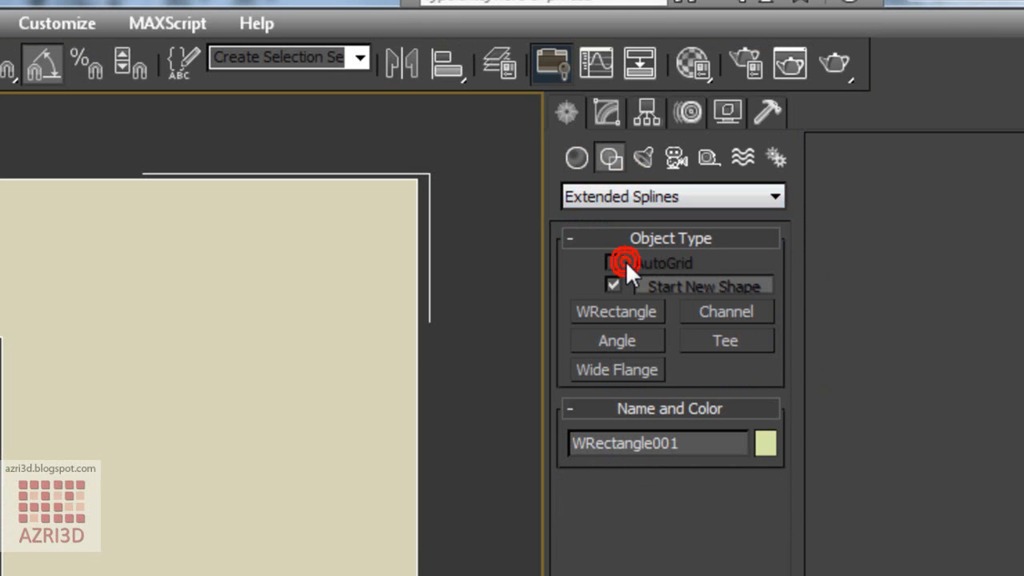
{"action": "left_click", "coordinate": [637, 310]}
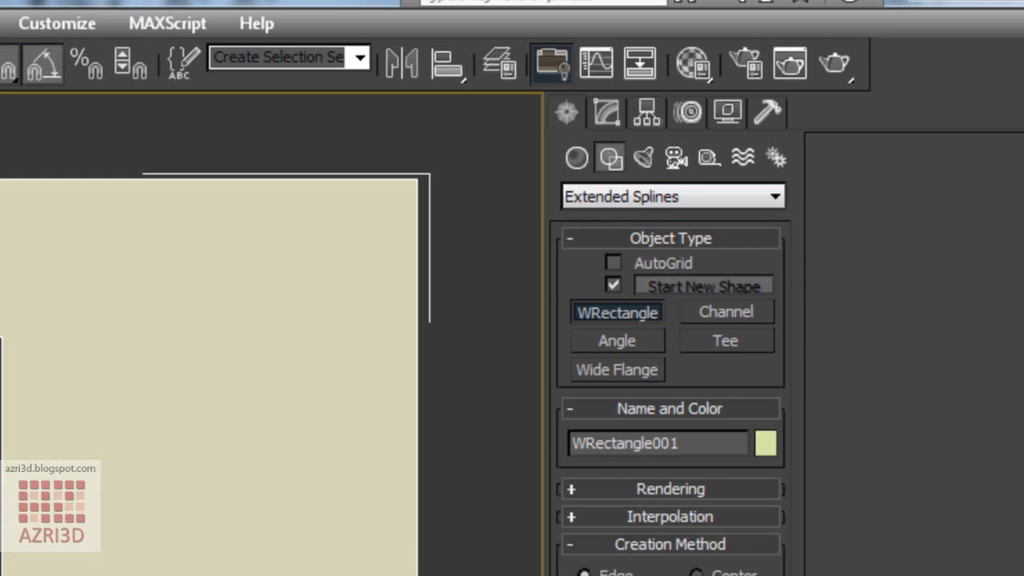
{"action": "mouse_move", "coordinate": [108, 244]}
{"action": "left_mouse_down"}
{"action": "mouse_move", "coordinate": [267, 397]}
{"action": "mouse_move", "coordinate": [454, 352]}
{"action": "mouse_move", "coordinate": [447, 331]}
{"action": "left_mouse_up"}
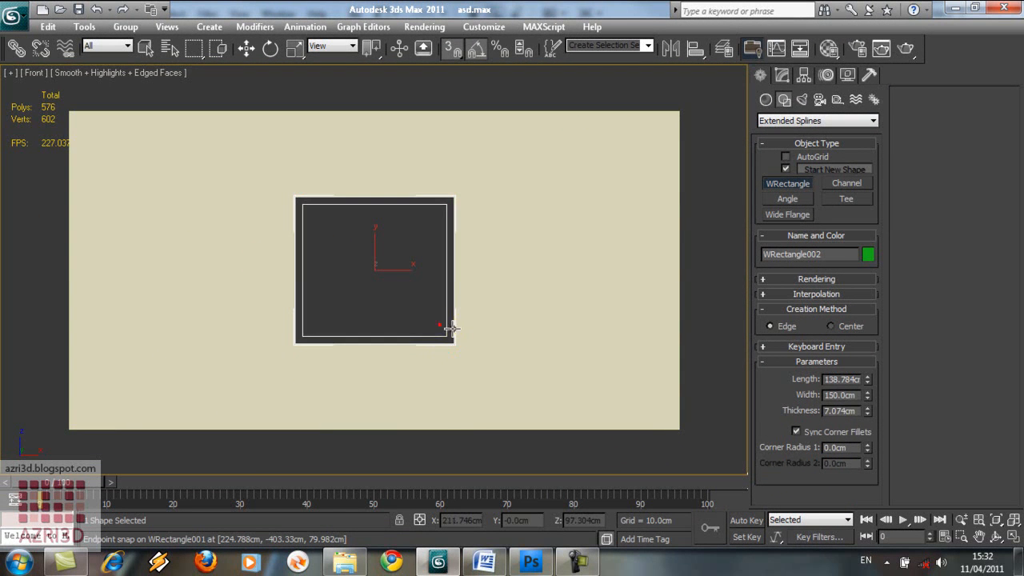
{"action": "left_click", "coordinate": [438, 324]}
{"action": "double_click", "coordinate": [845, 410]}
{"action": "type", "text": "5"}
{"action": "key", "text": "Return"}
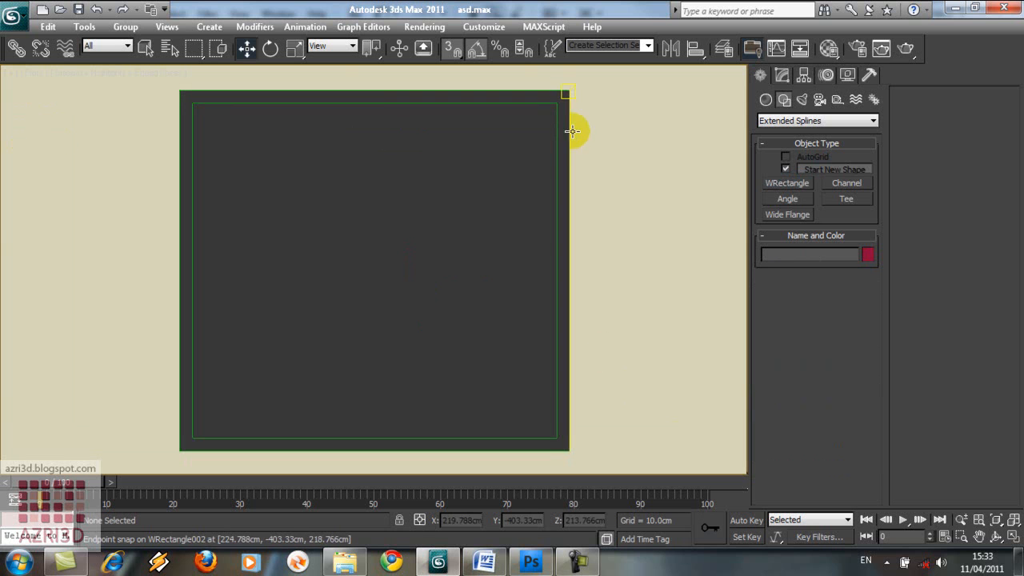
Draw a WRectangle sash about 129 × 70 cm in the left half of the window frame, with a thickness of 7 cm.
{"action": "left_click", "coordinate": [802, 182]}
{"action": "left_click_drag", "start_coordinate": [376, 103], "coordinate": [192, 437]}
{"action": "left_click", "coordinate": [224, 407]}
{"action": "double_click", "coordinate": [835, 410]}
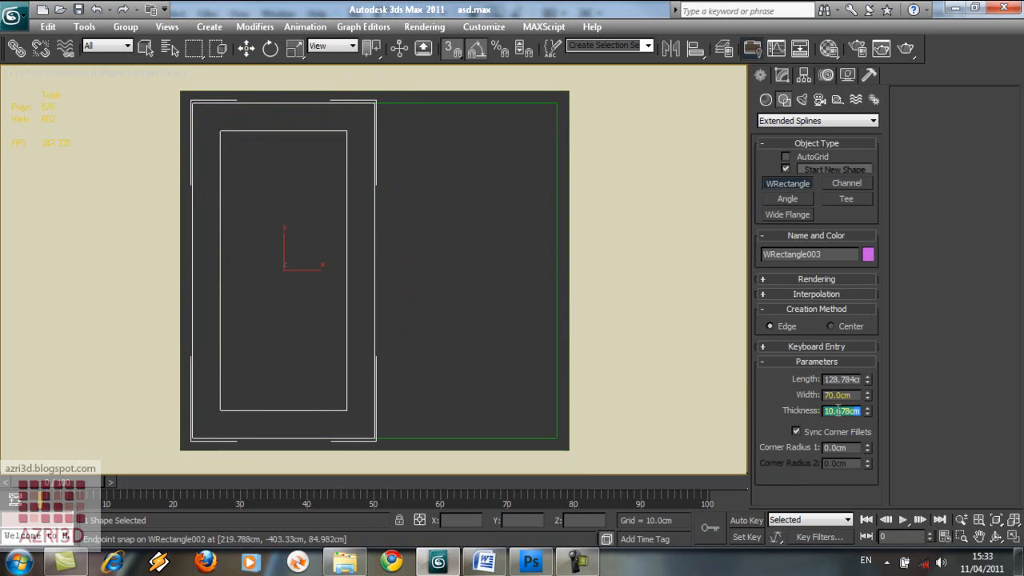
{"action": "type", "text": "7"}
{"action": "key", "text": "Return"}
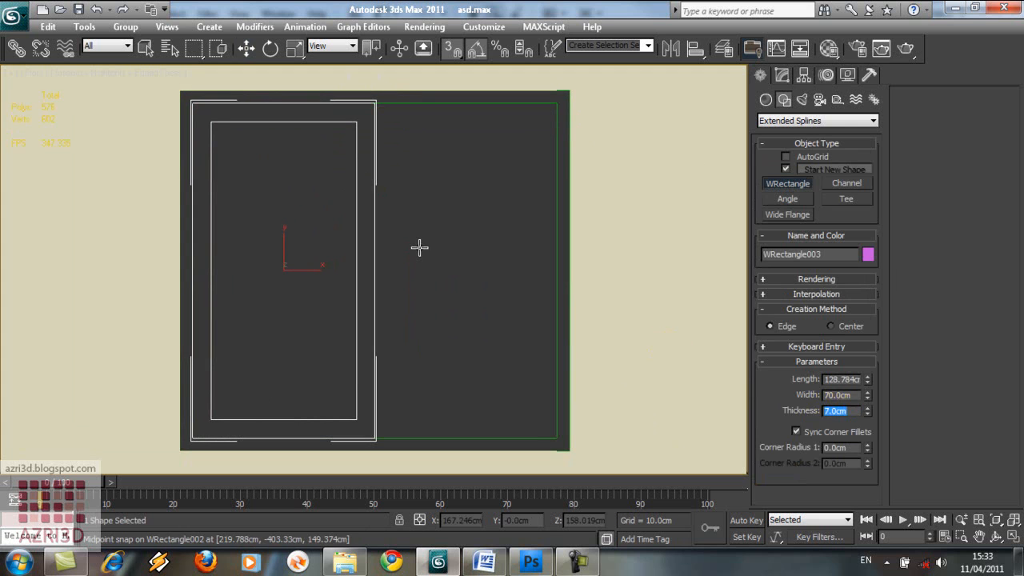
{"action": "right_click", "coordinate": [420, 248]}
Reduce the left sash rectangle's width to slightly below 70 cm.
{"action": "left_click", "coordinate": [788, 75]}
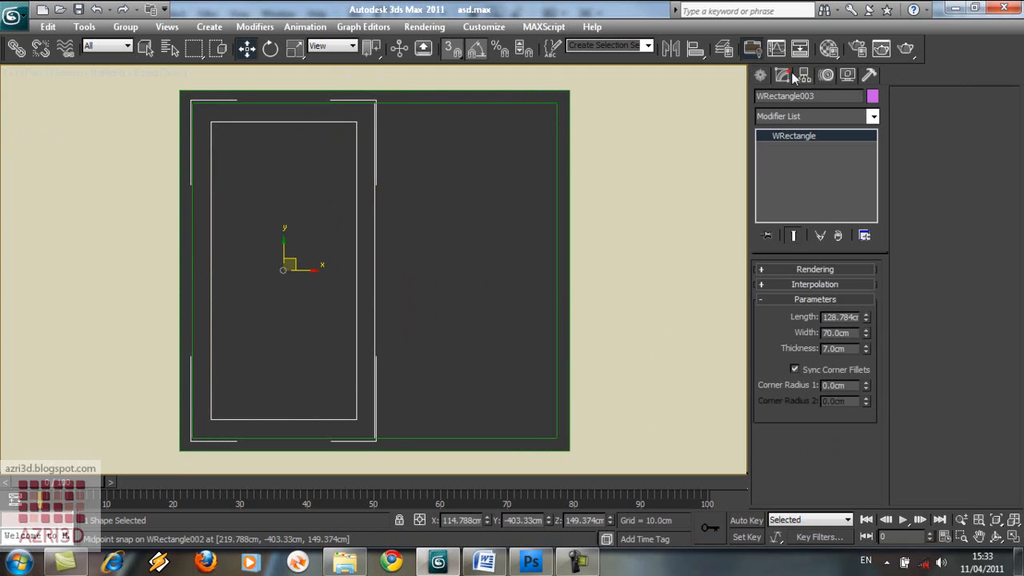
{"action": "double_click", "coordinate": [834, 333]}
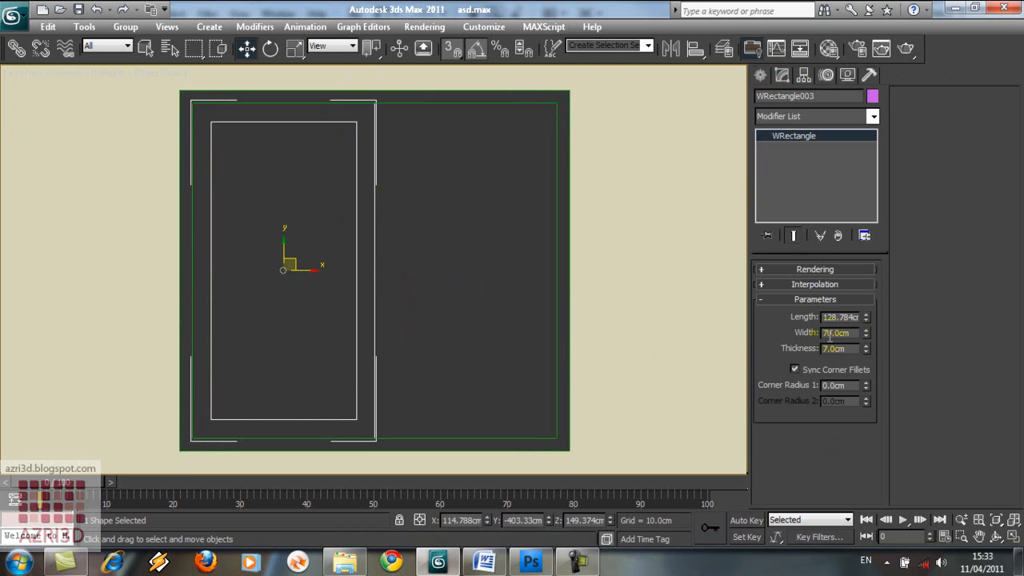
{"action": "double_click", "coordinate": [851, 334]}
{"action": "type", "text": "69"}
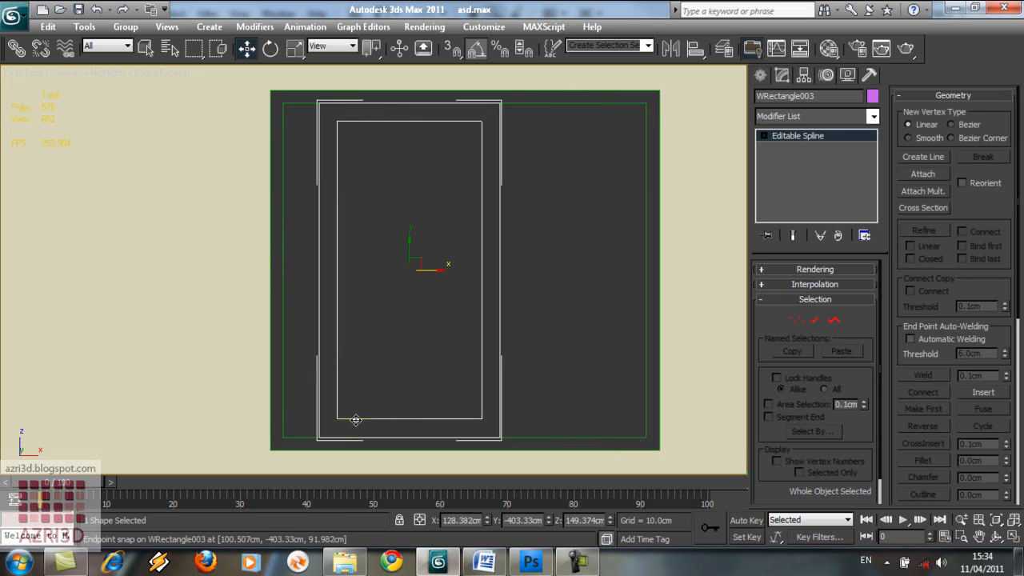
Lock the selection and snap the sash's lower-left corner to the window frame's inner lower-left corner, then unlock it.
{"action": "key", "text": "space"}
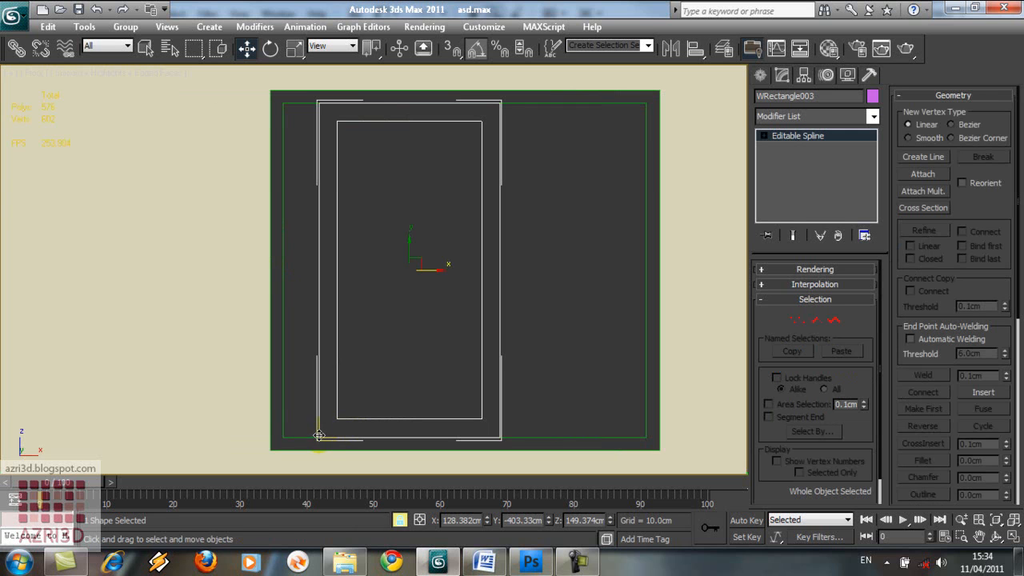
{"action": "key", "text": "s"}
{"action": "key", "text": "7"}
{"action": "left_click_drag", "start_coordinate": [318, 441], "coordinate": [282, 439]}
{"action": "key", "text": "space"}
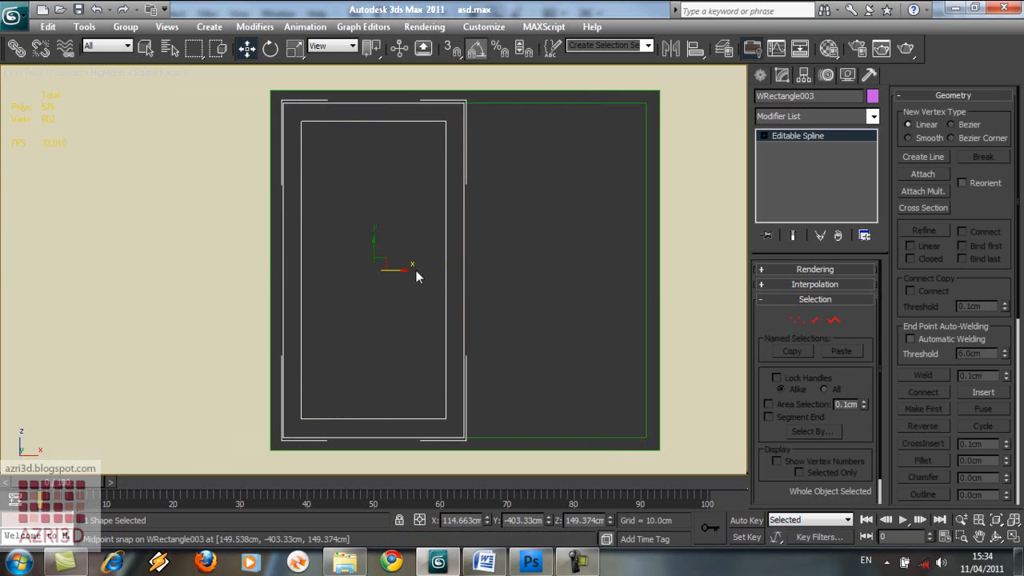
Clone the left sash along X into the right half of the window frame as a single instance.
{"action": "mouse_move", "coordinate": [403, 269]}
{"action": "left_mouse_down", "text": "shift"}
{"action": "mouse_move", "coordinate": [549, 279]}
{"action": "mouse_move", "coordinate": [551, 293]}
{"action": "left_mouse_up", "text": "shift"}
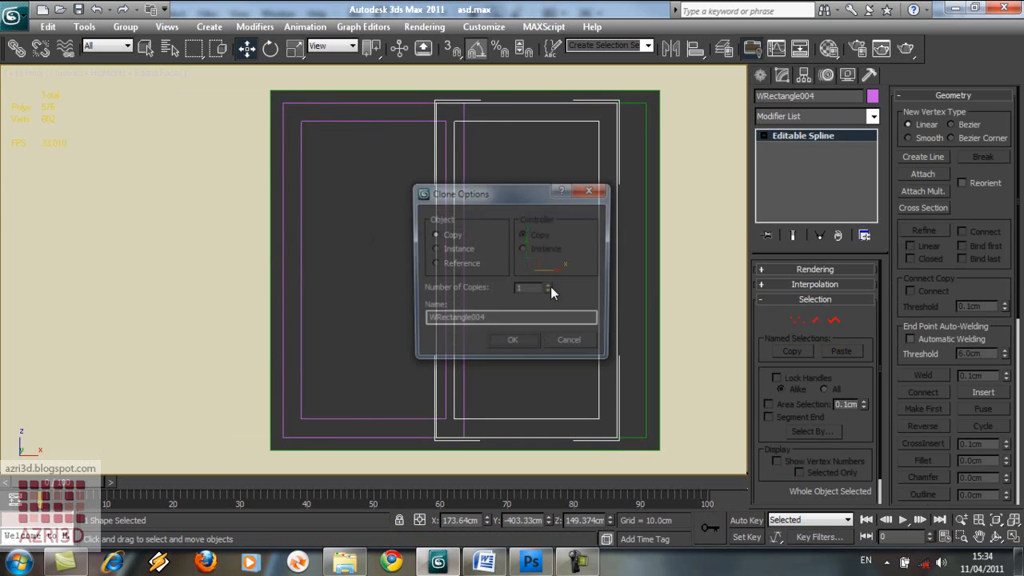
{"action": "left_click", "coordinate": [456, 249]}
{"action": "left_click", "coordinate": [515, 343]}
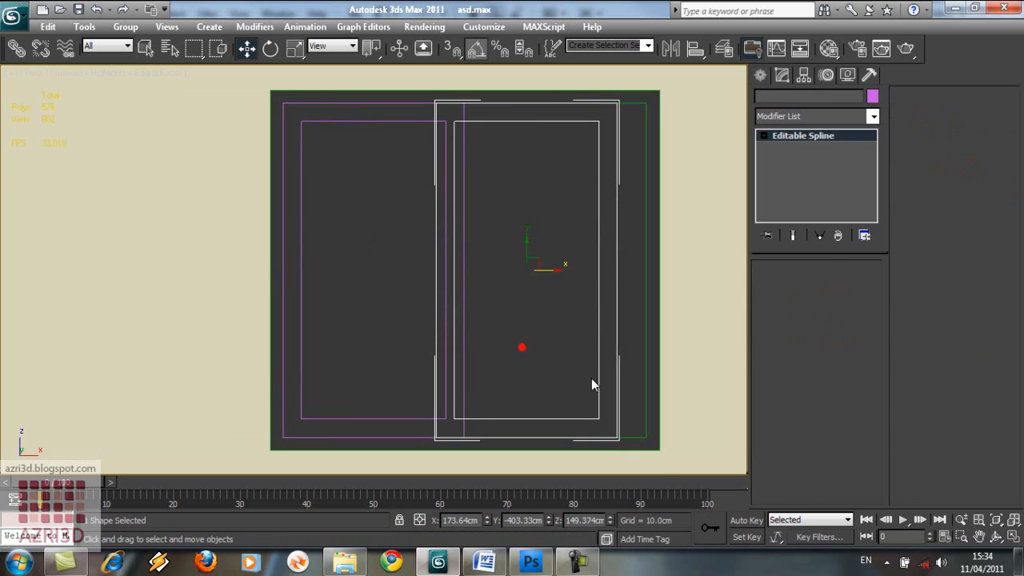
Snap the cloned sash's lower-right corner to the window frame's inner lower-right corner with the selection locked, and select both sashes.
{"action": "key", "text": "space"}
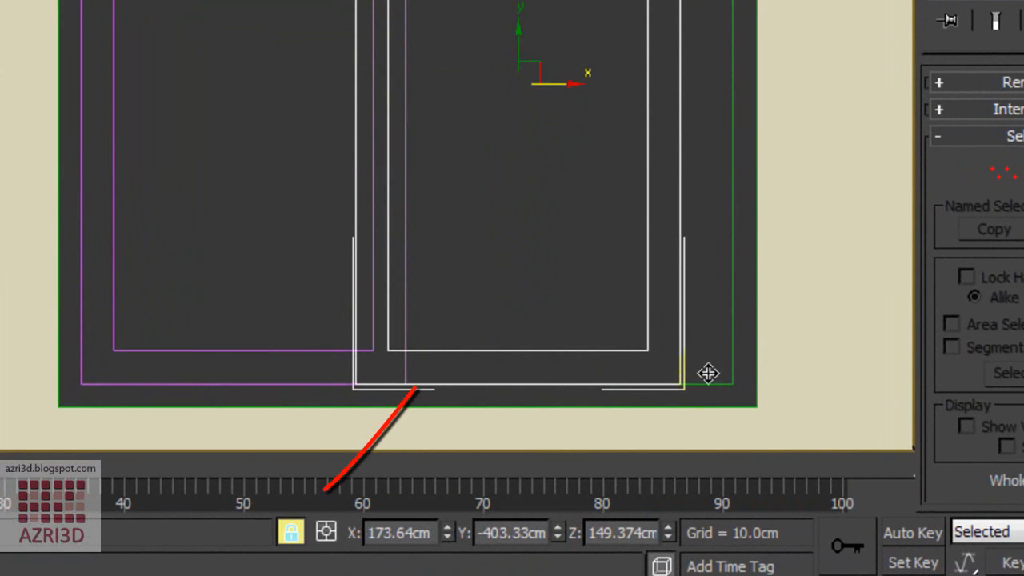
{"action": "left_click_drag", "start_coordinate": [683, 386], "coordinate": [709, 379]}
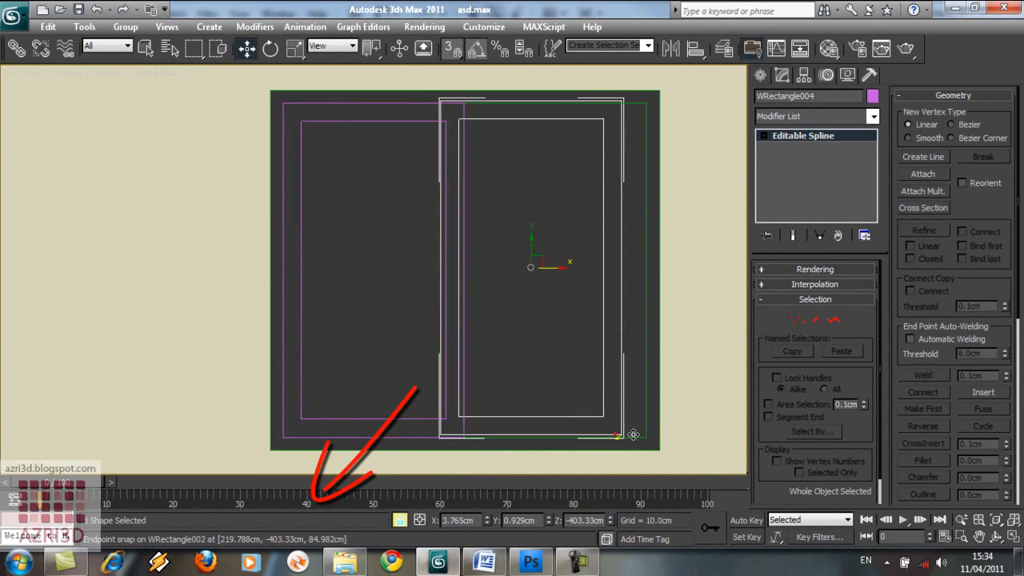
{"action": "left_click_drag", "start_coordinate": [632, 434], "coordinate": [657, 434]}
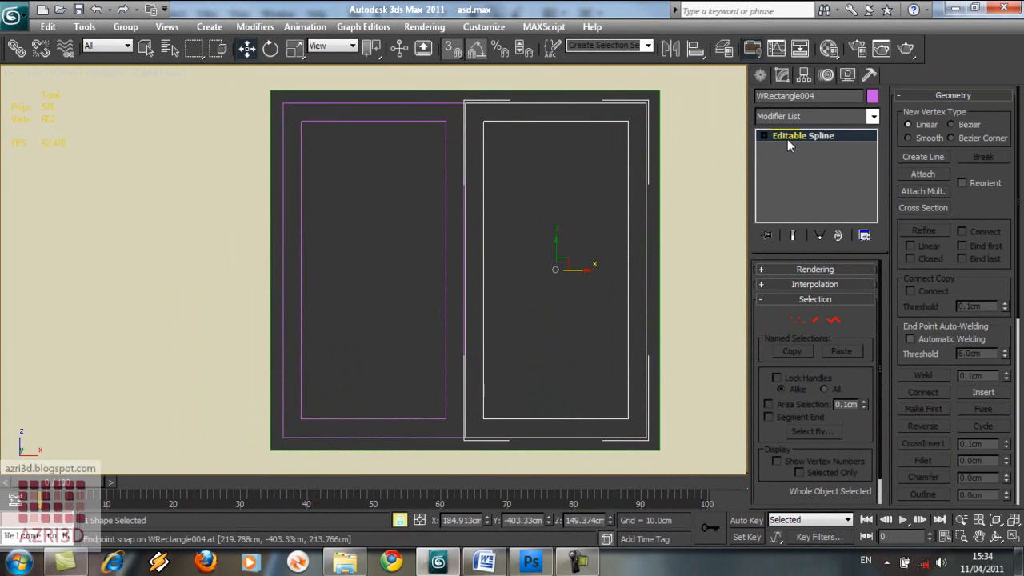
{"action": "left_click_drag", "start_coordinate": [549, 151], "coordinate": [392, 247]}
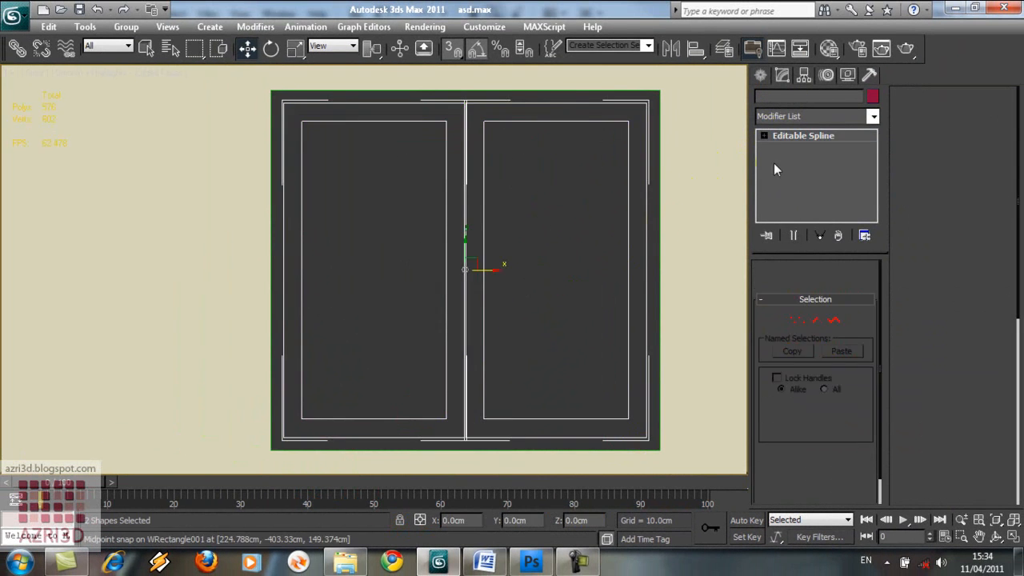
Extrude both selected window sashes by 4 cm.
{"action": "left_click", "coordinate": [805, 118]}
{"action": "key", "text": "e"}
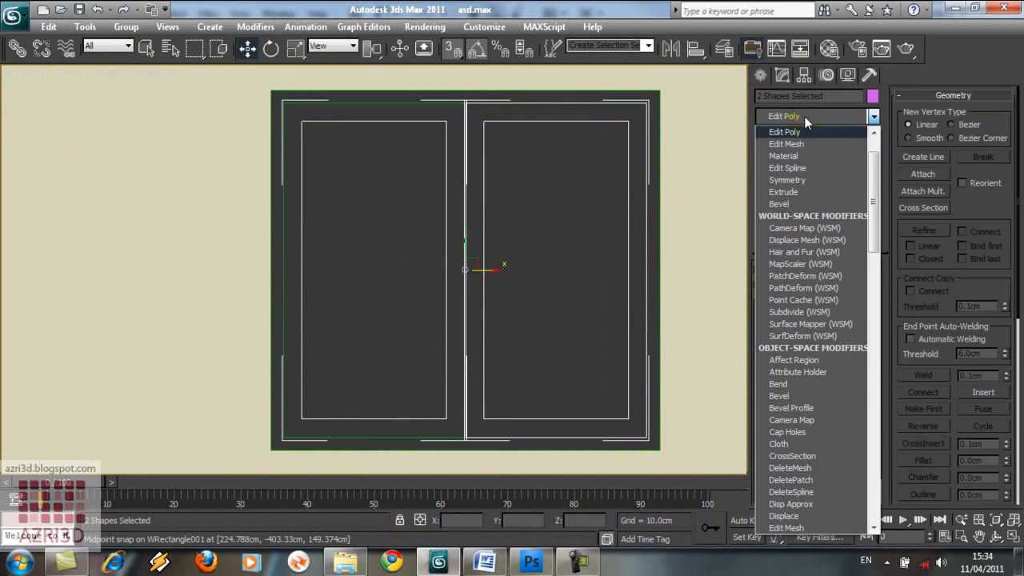
{"action": "left_click", "coordinate": [788, 193]}
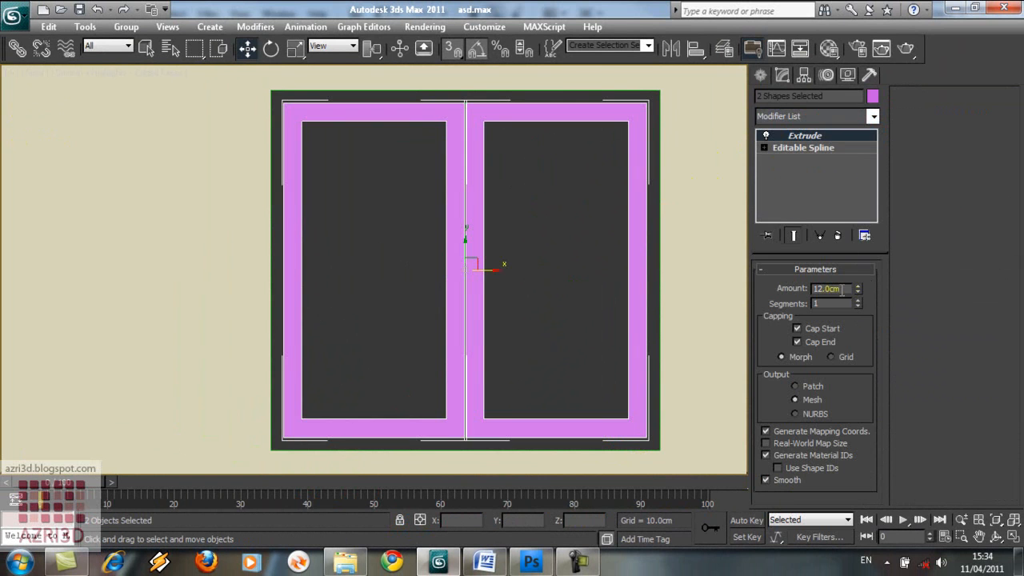
{"action": "double_click", "coordinate": [837, 288]}
{"action": "type", "text": "4"}
{"action": "key", "text": "Return"}
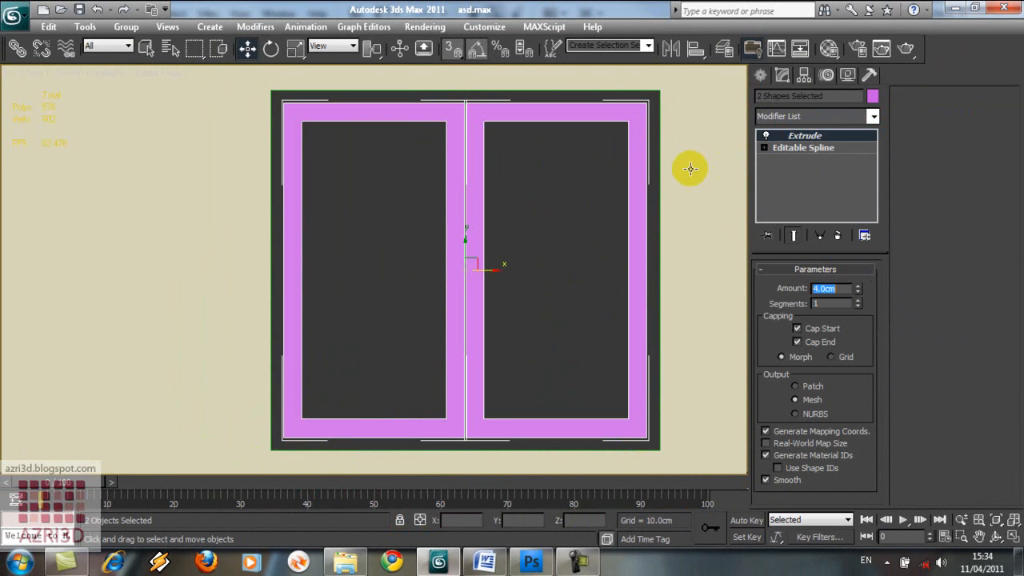
Extrude the outer window frame by 12 cm.
{"action": "left_click", "coordinate": [659, 142]}
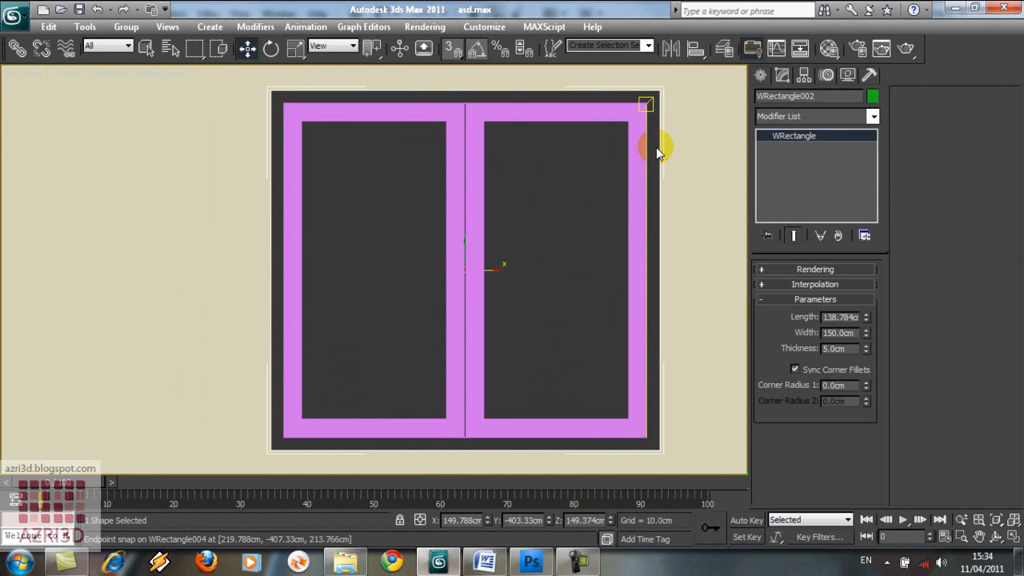
{"action": "left_click", "coordinate": [799, 114]}
{"action": "left_click", "coordinate": [784, 192]}
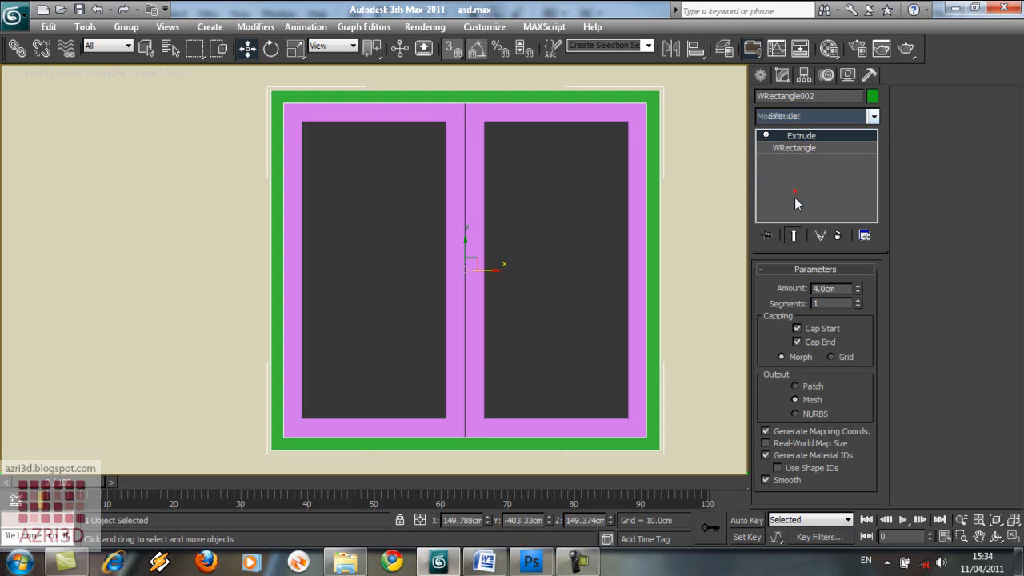
{"action": "double_click", "coordinate": [832, 289]}
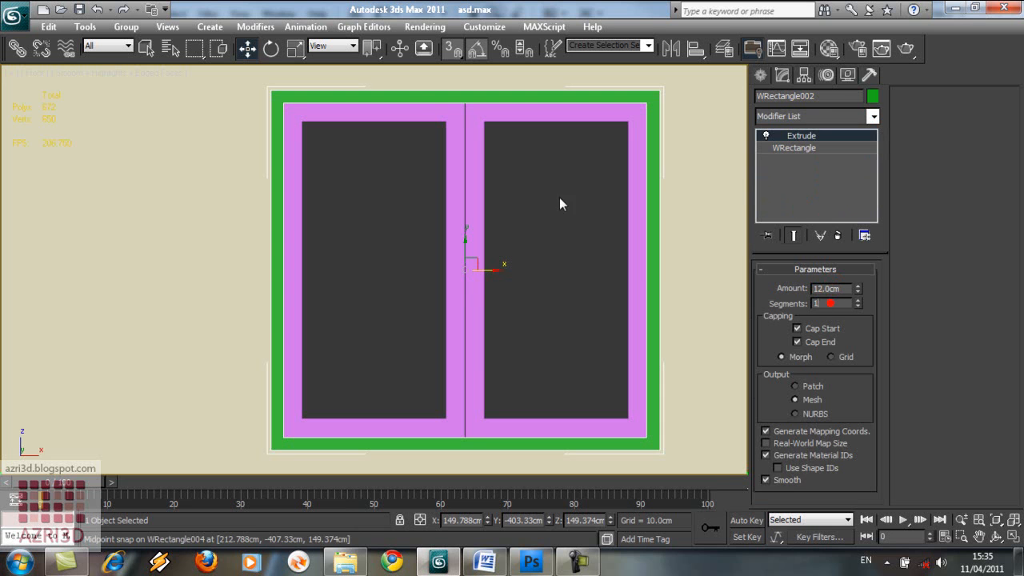
Select the frame and both sashes and assign them the wood material.
{"action": "left_click_drag", "start_coordinate": [541, 182], "coordinate": [416, 98]}
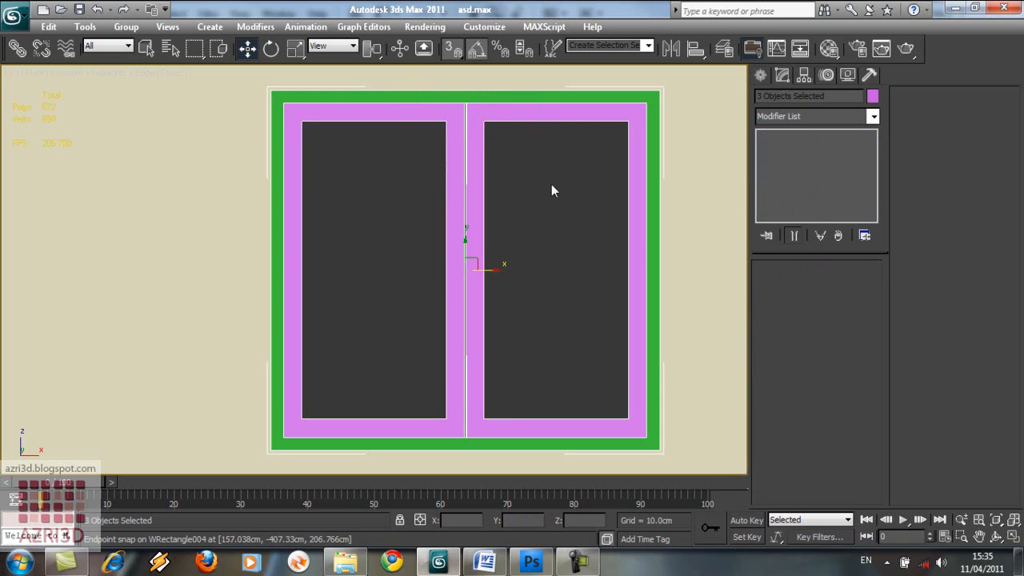
{"action": "key", "text": "m"}
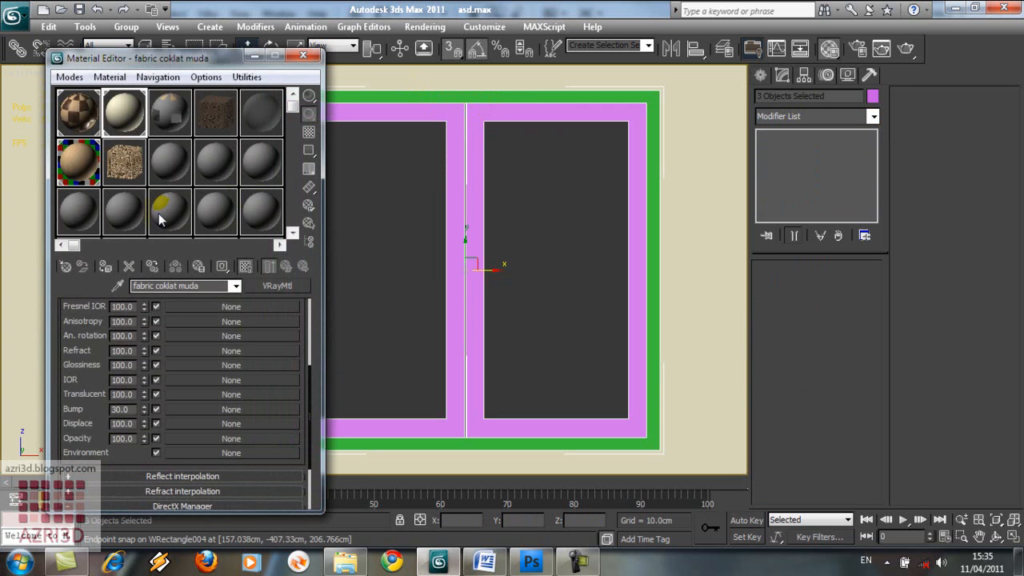
{"action": "left_click", "coordinate": [80, 180]}
{"action": "left_click", "coordinate": [104, 266]}
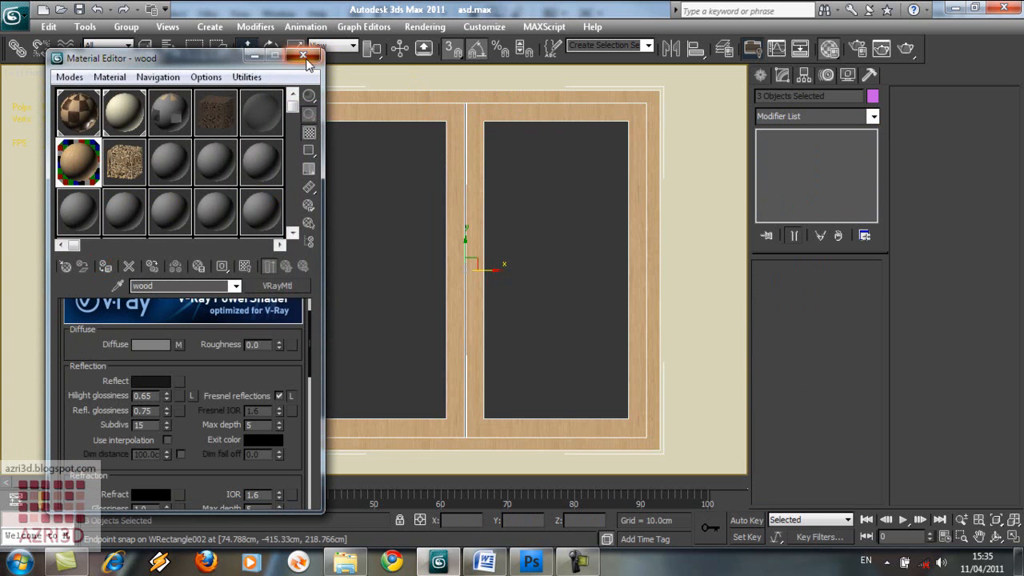
{"action": "left_click", "coordinate": [302, 56]}
{"action": "left_click_drag", "start_coordinate": [553, 171], "coordinate": [413, 232]}
{"action": "left_click_drag", "start_coordinate": [540, 192], "coordinate": [430, 94]}
Draw a glass Plane about 126 × 115 cm between the sashes' outermost inner corners.
{"action": "left_click", "coordinate": [759, 75]}
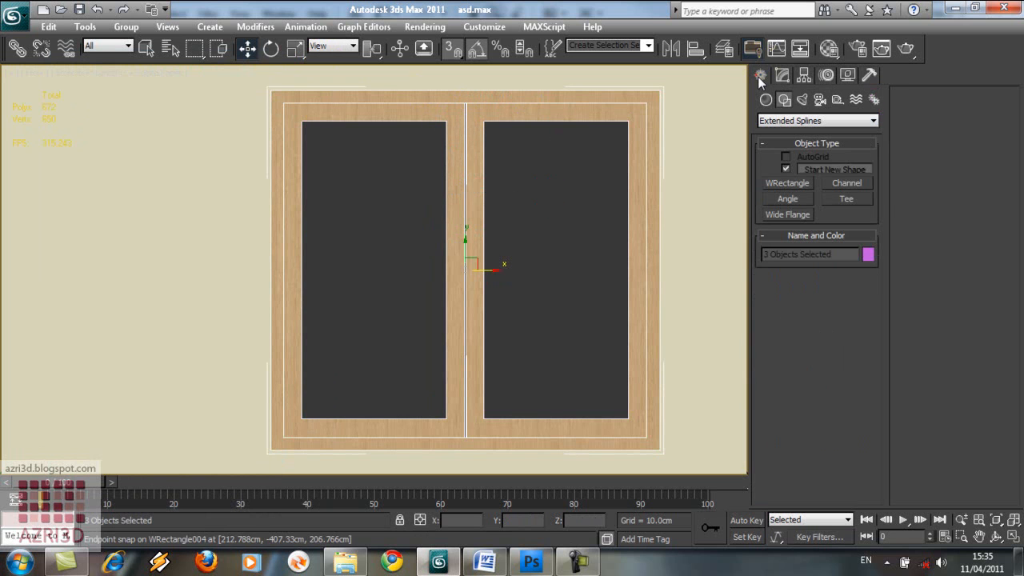
{"action": "left_click", "coordinate": [785, 122]}
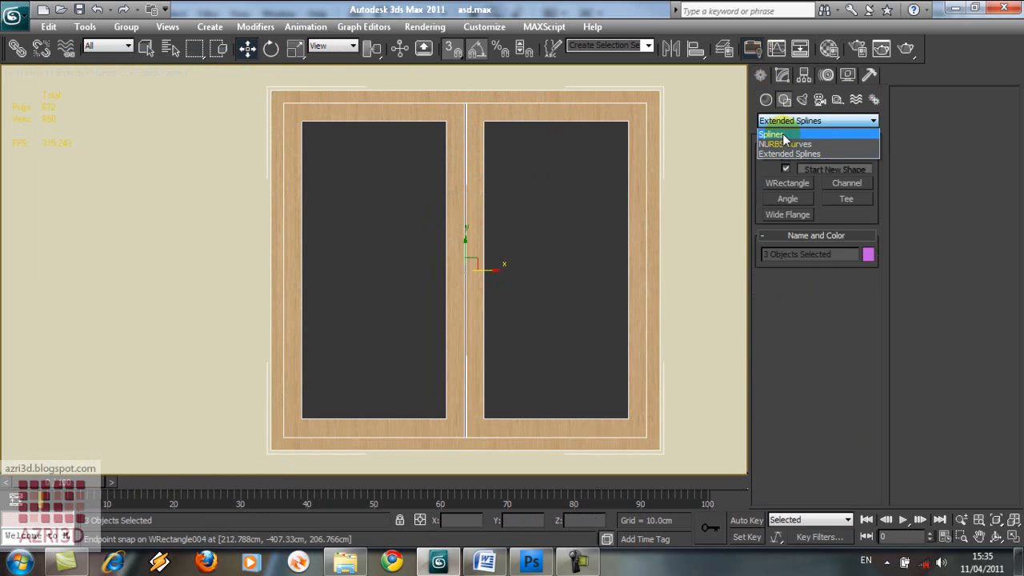
{"action": "left_click", "coordinate": [770, 105]}
{"action": "left_click", "coordinate": [767, 103]}
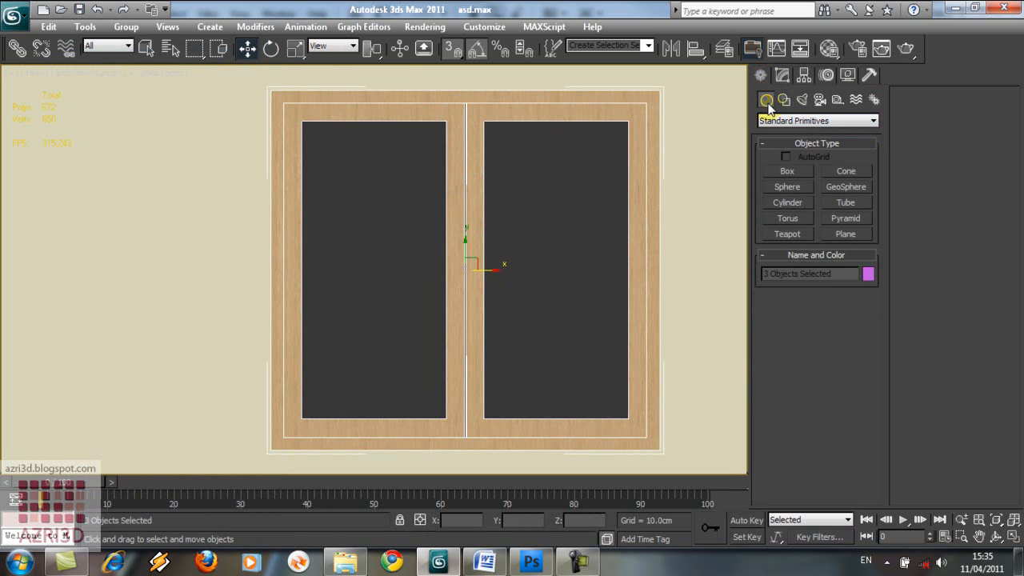
{"action": "left_click", "coordinate": [845, 233]}
{"action": "left_click_drag", "start_coordinate": [301, 128], "coordinate": [630, 419]}
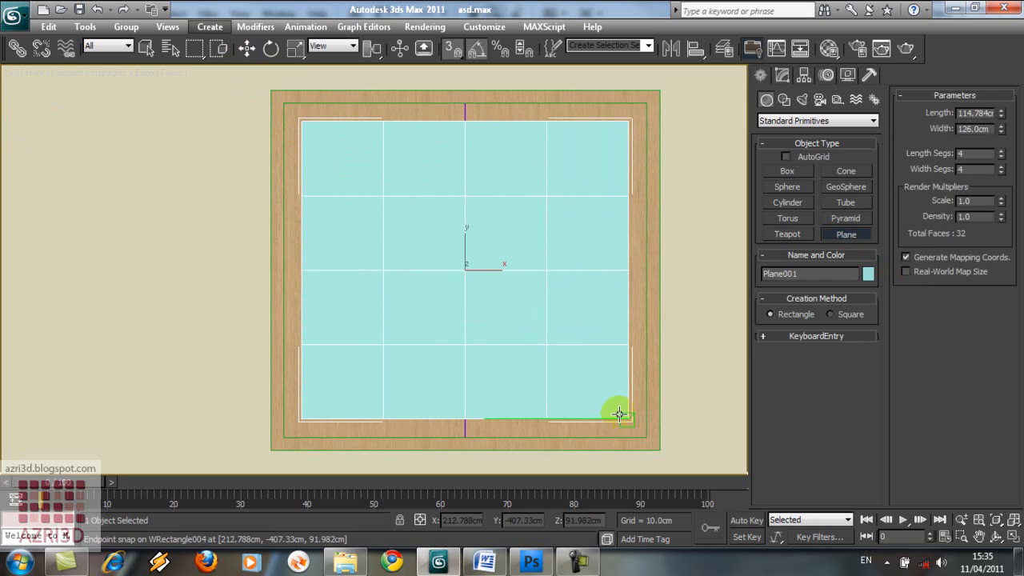
Align the glass plane to a sash in Z position only, matching center to center.
{"action": "right_click", "coordinate": [528, 215]}
{"action": "key", "text": "alt+a"}
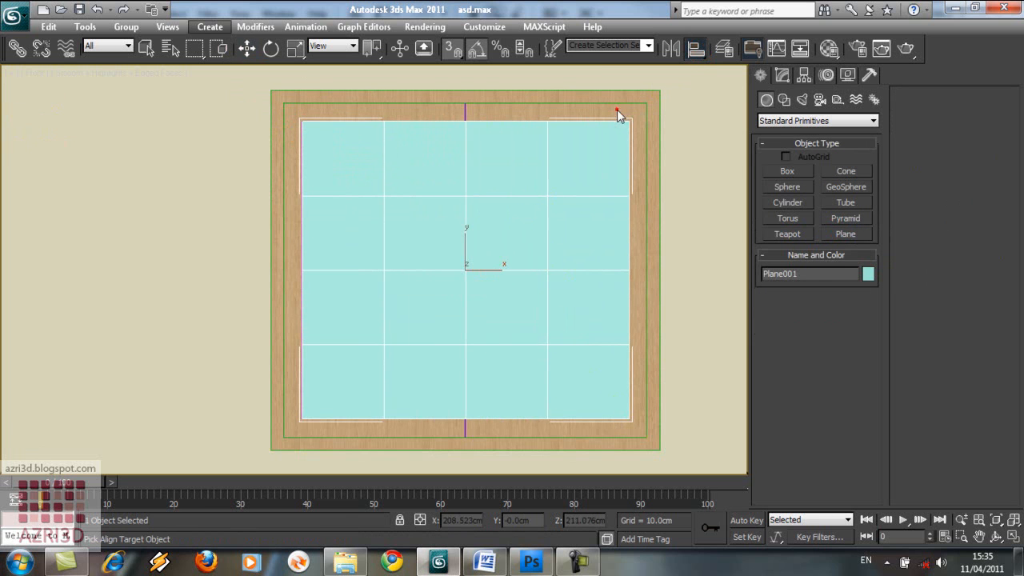
{"action": "left_click", "coordinate": [616, 108]}
{"action": "left_click", "coordinate": [576, 183]}
{"action": "left_click", "coordinate": [442, 183]}
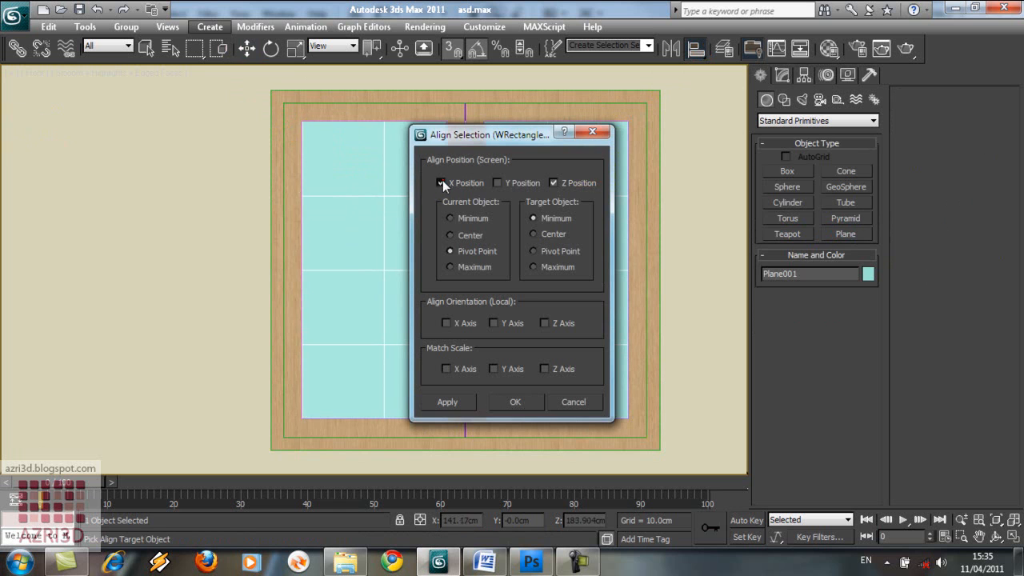
{"action": "left_click", "coordinate": [452, 234]}
{"action": "left_click", "coordinate": [550, 235]}
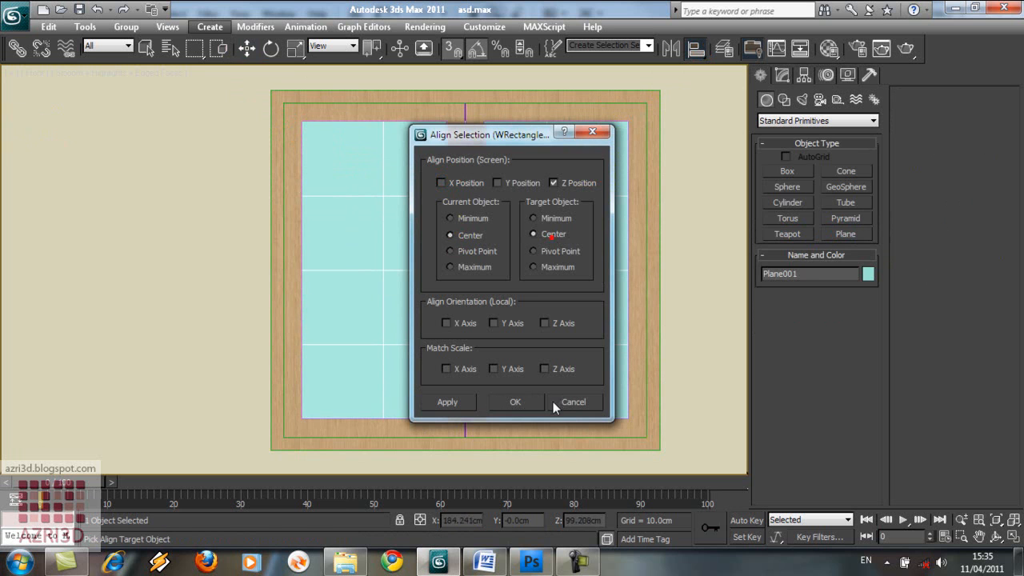
{"action": "left_click", "coordinate": [520, 402]}
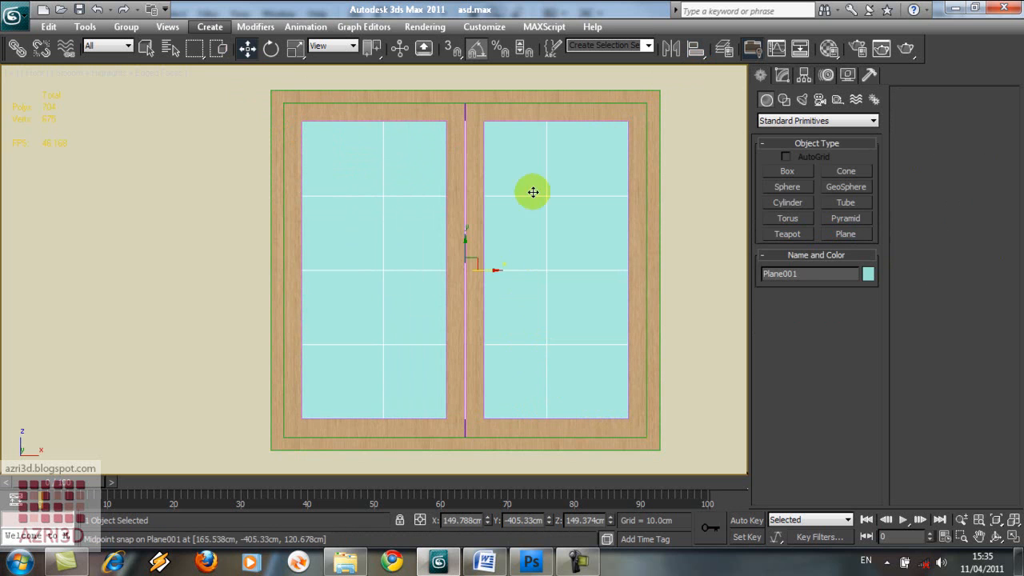
Select the frame, sashes and glass together and align them to the wall in Z position, center to center.
{"action": "left_click", "coordinate": [580, 129]}
{"action": "left_click_drag", "start_coordinate": [435, 147], "coordinate": [400, 98]}
{"action": "key", "text": "F3"}
{"action": "left_click", "coordinate": [695, 48]}
{"action": "left_click", "coordinate": [688, 143]}
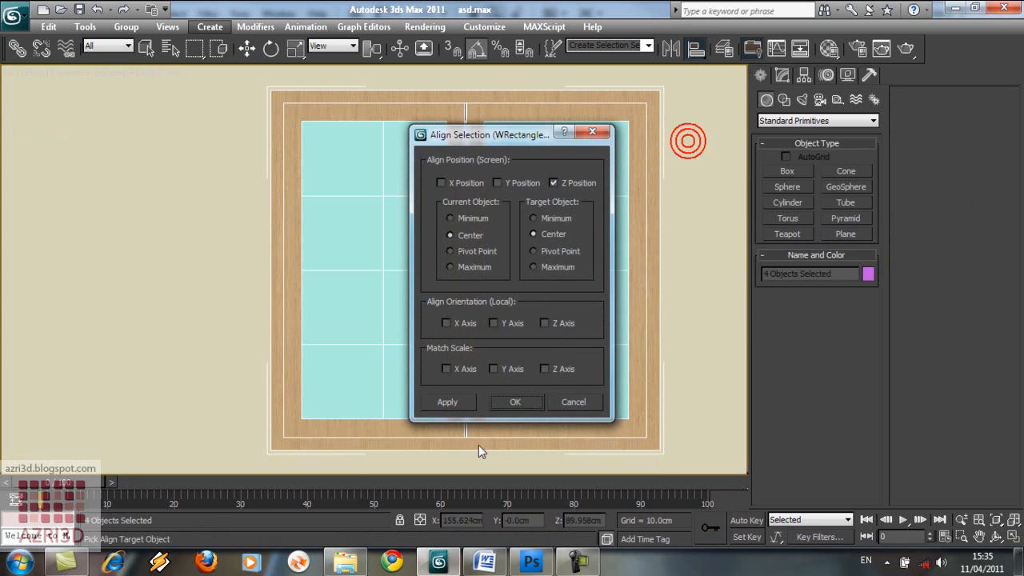
{"action": "left_click", "coordinate": [514, 402]}
{"action": "left_click", "coordinate": [521, 381]}
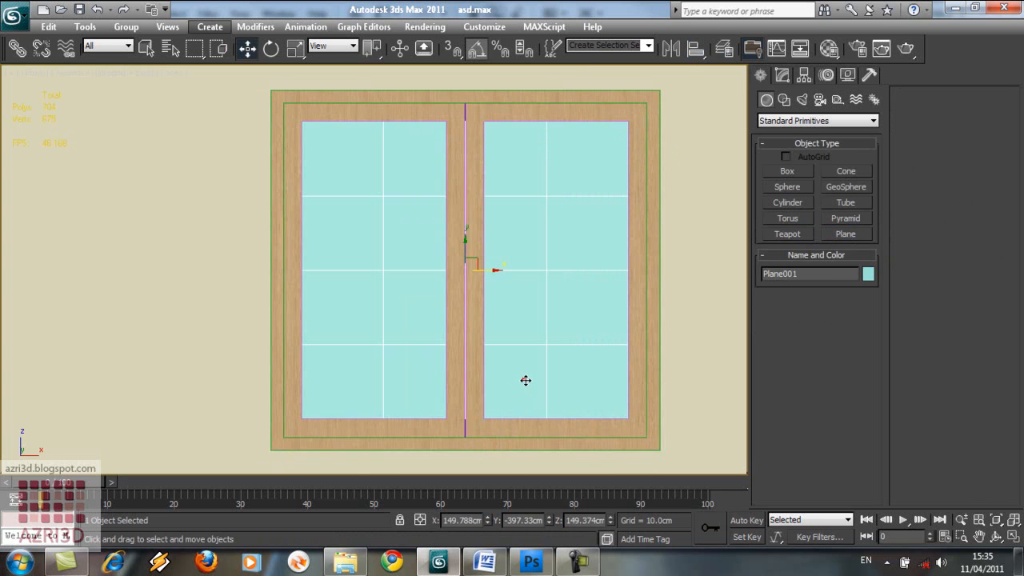
In the camera view, increase the right sash's WRectangle thickness to about 10.9 cm.
{"action": "key", "text": "c"}
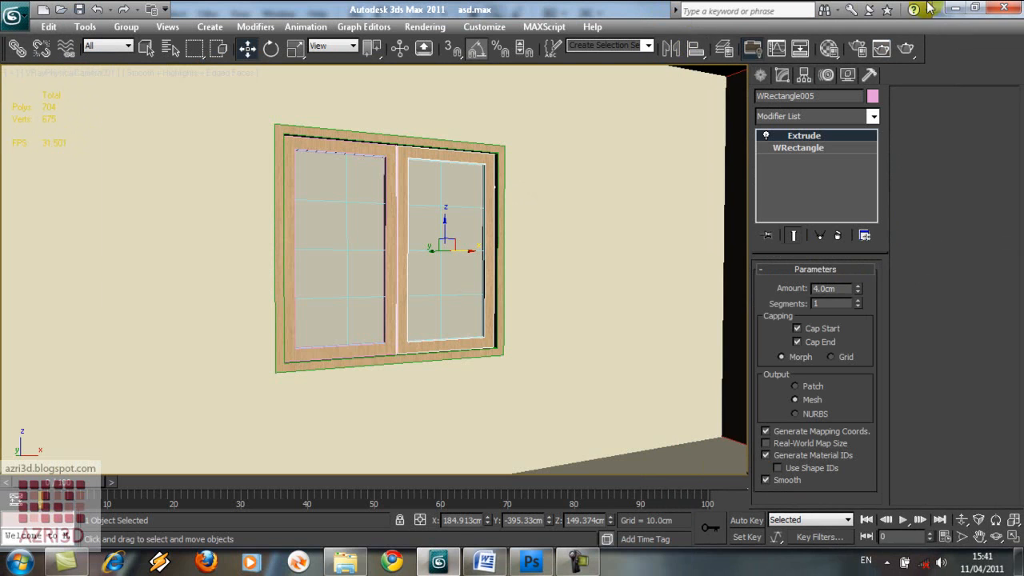
{"action": "left_click", "coordinate": [816, 148]}
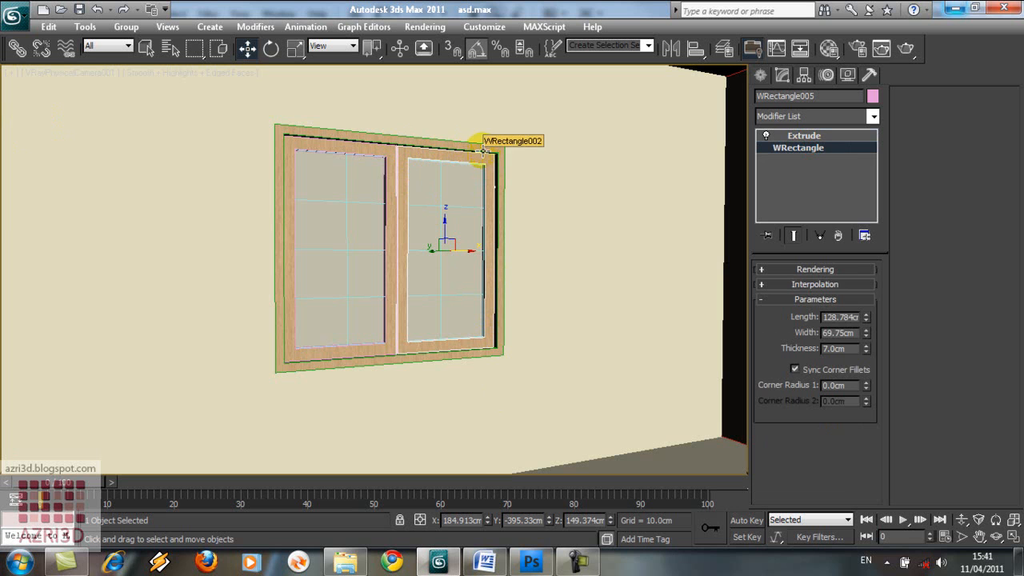
{"action": "left_click_drag", "start_coordinate": [866, 349], "coordinate": [867, 310]}
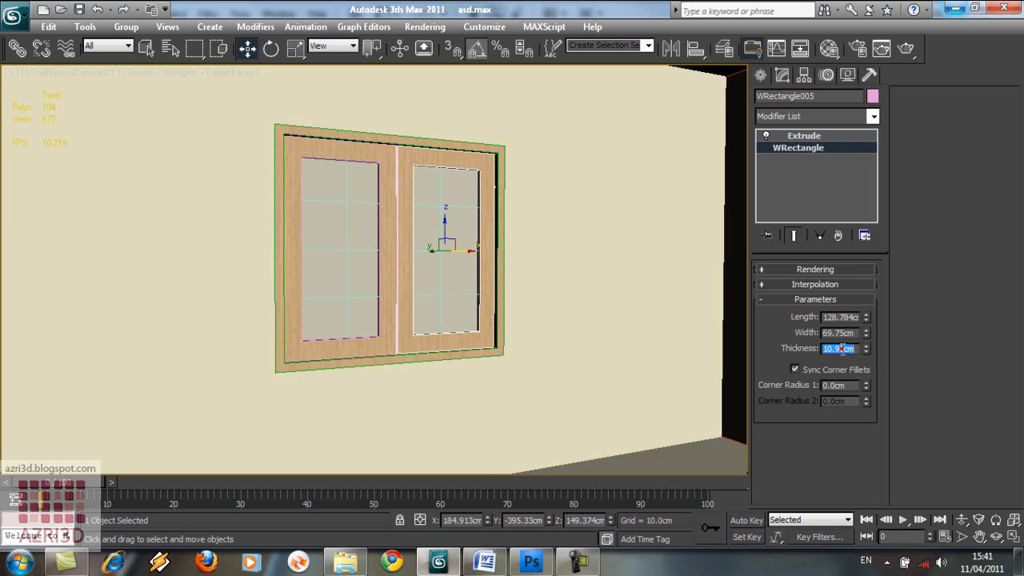
{"action": "key", "text": "Return"}
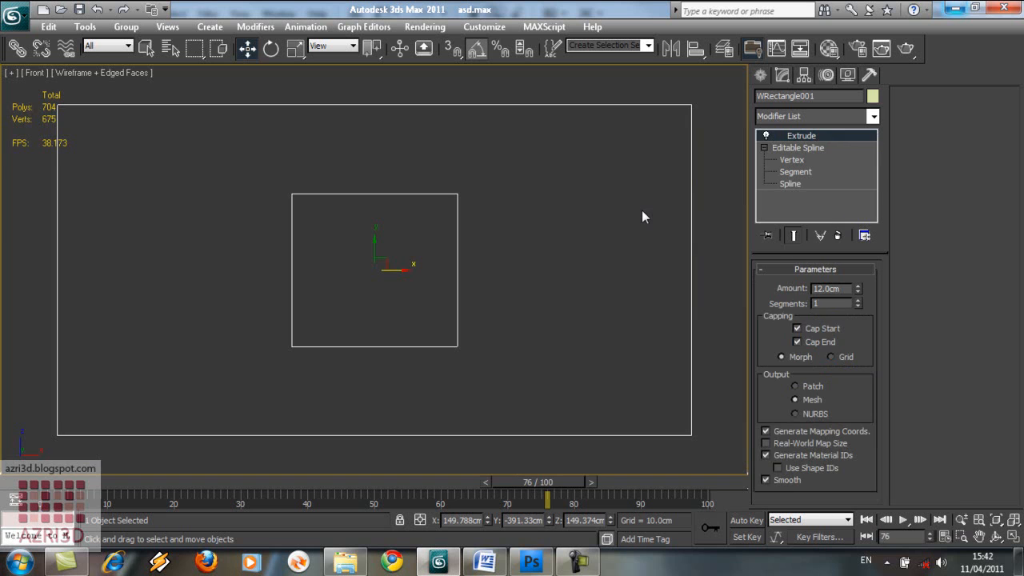
In the front view, draw a Box snapped across the wall's window opening with a height of 4 cm.
{"action": "left_click", "coordinate": [761, 75]}
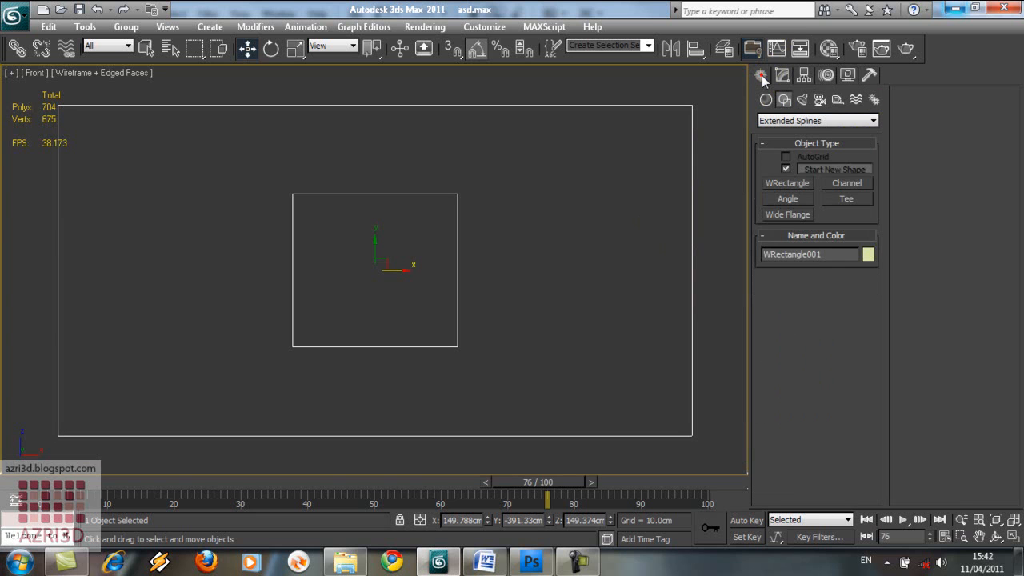
{"action": "left_click", "coordinate": [767, 100]}
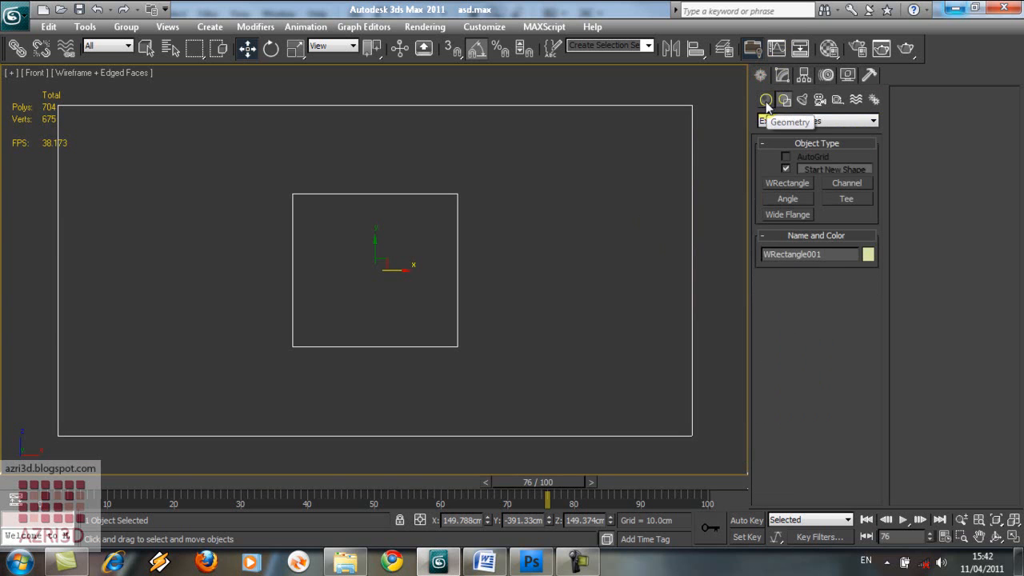
{"action": "left_click", "coordinate": [796, 121]}
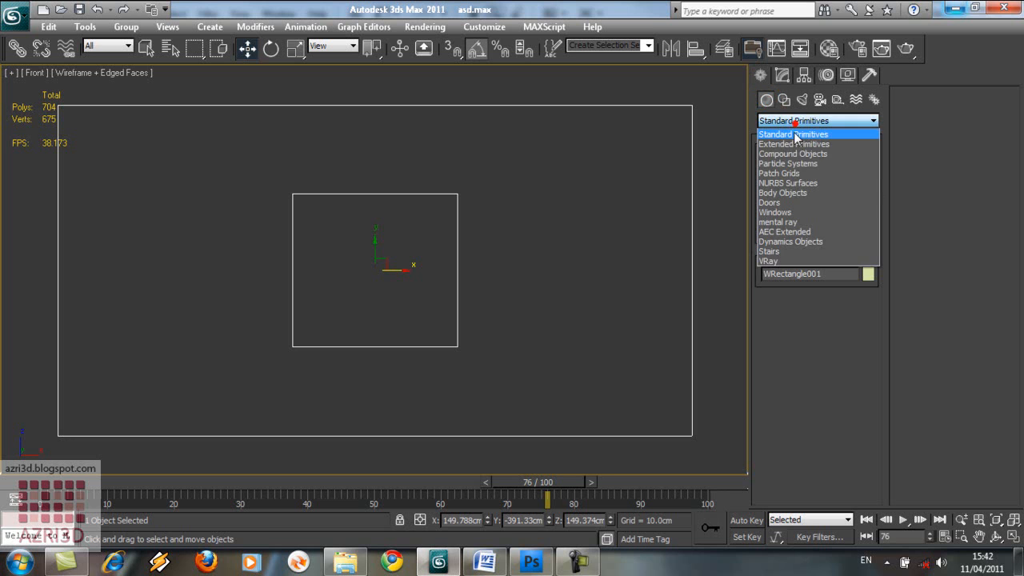
{"action": "left_click", "coordinate": [796, 133]}
{"action": "left_click", "coordinate": [787, 171]}
{"action": "left_click_drag", "start_coordinate": [307, 210], "coordinate": [458, 347]}
{"action": "left_click", "coordinate": [457, 346]}
{"action": "double_click", "coordinate": [835, 400]}
{"action": "type", "text": "4"}
{"action": "key", "text": "Return"}
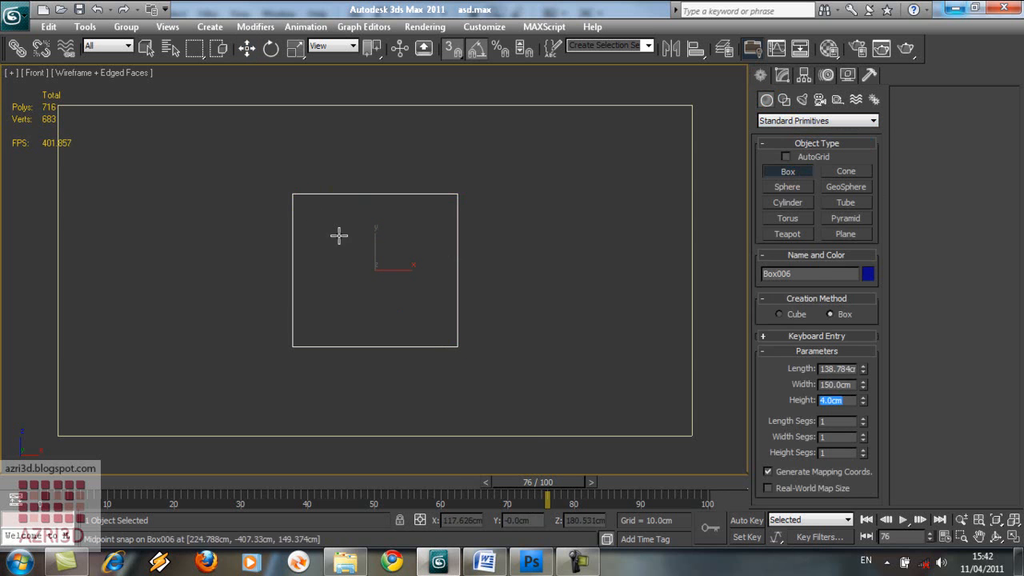
Convert the new box in the window opening to an Editable Poly.
{"action": "key", "text": "w"}
{"action": "right_click", "coordinate": [381, 256]}
{"action": "mouse_move", "coordinate": [494, 395]}
{"action": "left_click", "coordinate": [592, 407]}
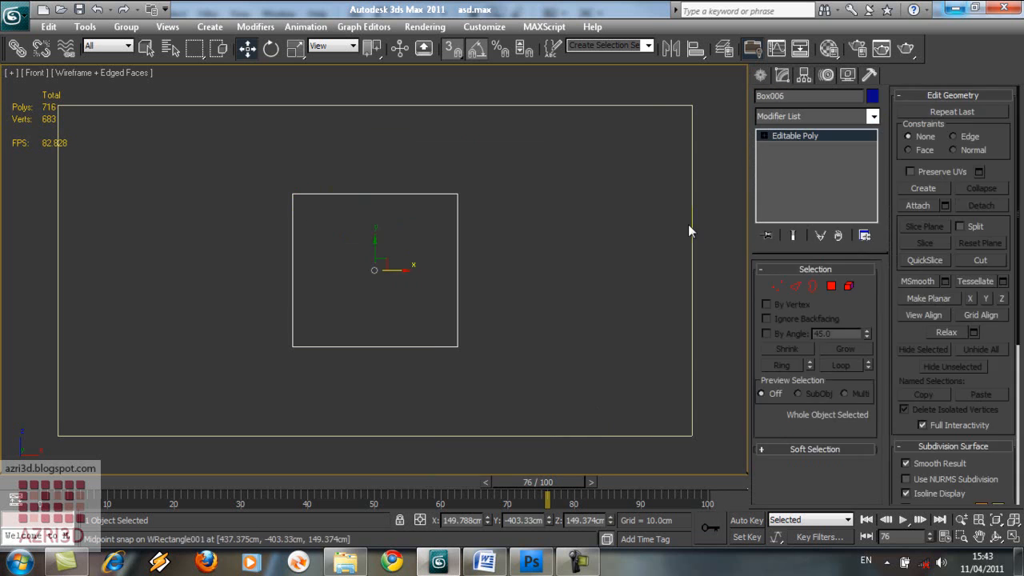
Inset the box's front polygon by 5 cm.
{"action": "left_click", "coordinate": [831, 287]}
{"action": "left_click", "coordinate": [1002, 148]}
{"action": "left_click", "coordinate": [423, 271]}
{"action": "double_click", "coordinate": [406, 301]}
{"action": "type", "text": "5"}
{"action": "key", "text": "Return"}
{"action": "left_click", "coordinate": [382, 321]}
Extrude the inset front polygon by -4 cm.
{"action": "left_click", "coordinate": [945, 129]}
{"action": "double_click", "coordinate": [405, 300]}
{"action": "type", "text": "-4"}
{"action": "key", "text": "Return"}
{"action": "left_click", "coordinate": [382, 323]}
Connect the recessed panel's upper and lower edges with one vertical middle edge and chamfer that edge.
{"action": "key", "text": "p"}
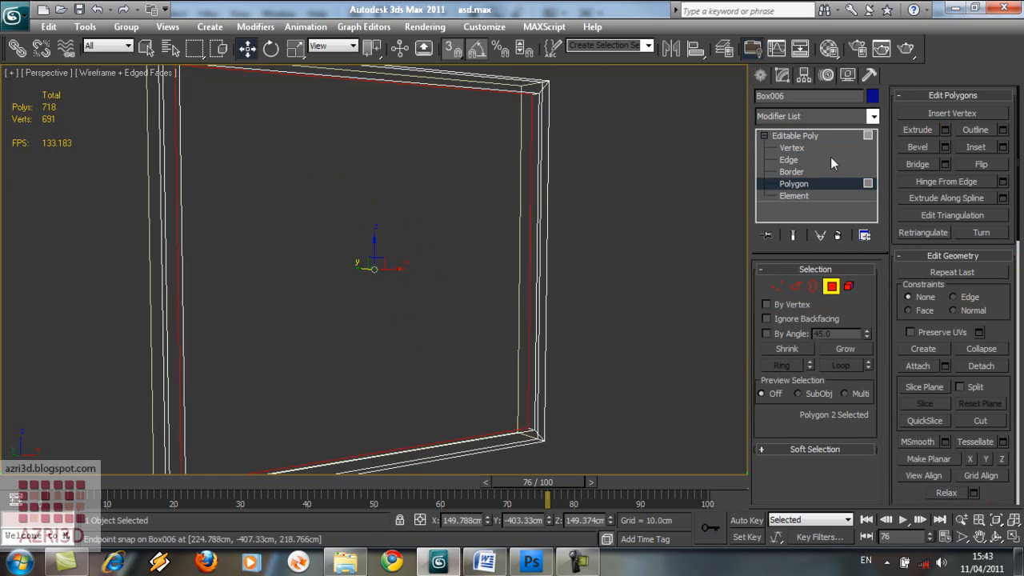
{"action": "key", "text": "2"}
{"action": "key", "text": "F3"}
{"action": "key", "text": "s"}
{"action": "left_click", "coordinate": [454, 91]}
{"action": "middle_click_drag", "start_coordinate": [454, 91], "coordinate": [494, 197], "text": "alt"}
{"action": "left_click", "coordinate": [945, 165]}
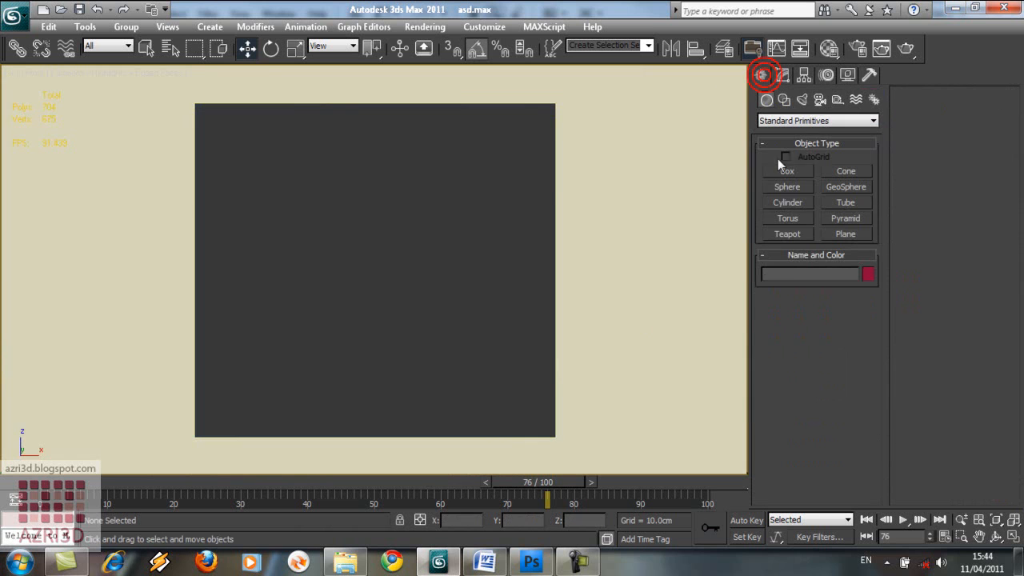
{"action": "right_click", "coordinate": [493, 288]}
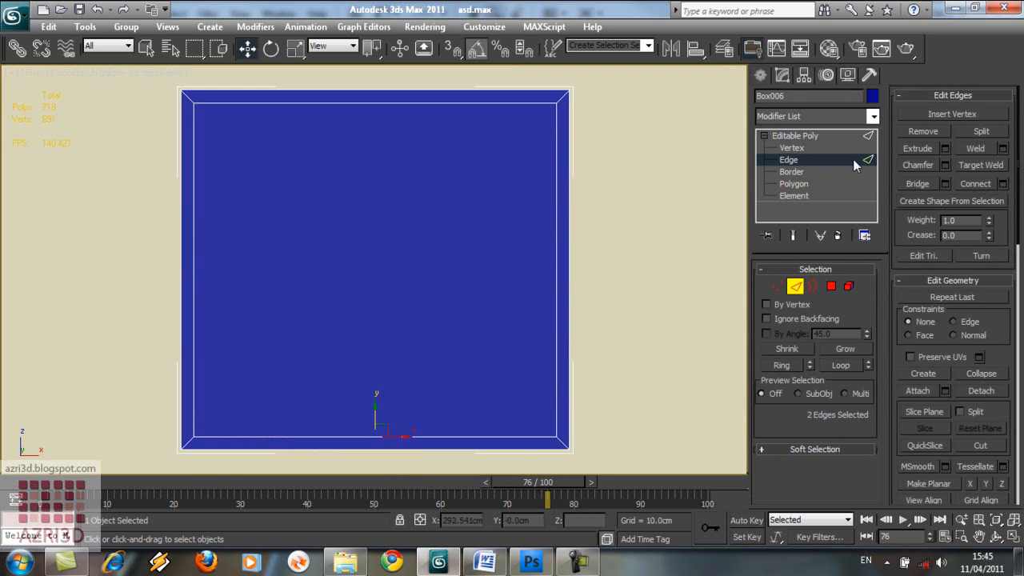
{"action": "left_click", "coordinate": [1003, 183]}
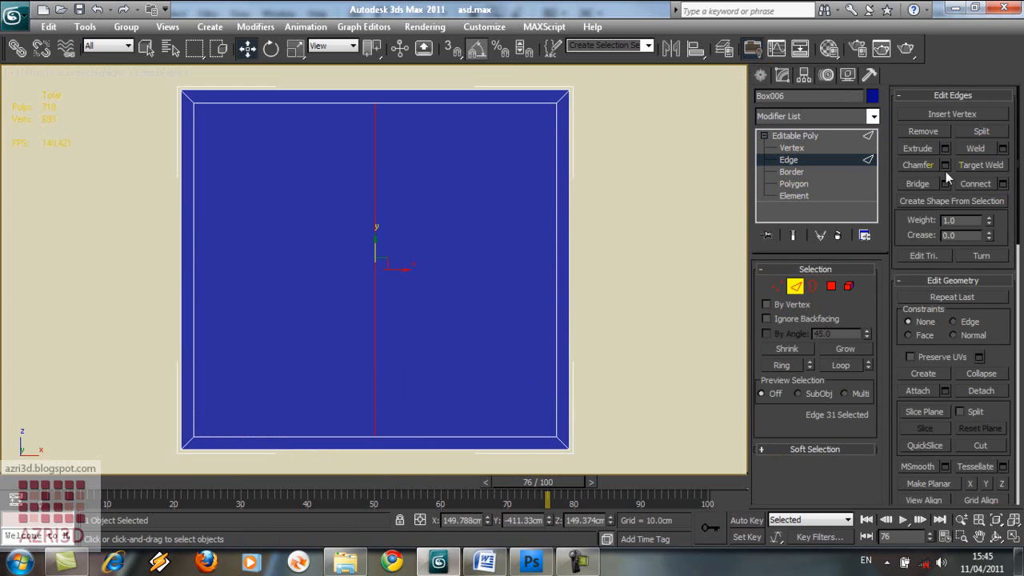
{"action": "left_click", "coordinate": [382, 341]}
Inset the two recessed halves by 7 cm and extrude the resulting panels inward.
{"action": "left_click", "coordinate": [827, 185]}
{"action": "left_click", "coordinate": [450, 200]}
{"action": "left_click", "coordinate": [334, 192], "text": "ctrl"}
{"action": "left_click", "coordinate": [1002, 147]}
{"action": "left_click_drag", "start_coordinate": [306, 299], "coordinate": [428, 346]}
{"action": "type", "text": "7"}
{"action": "left_click", "coordinate": [313, 320]}
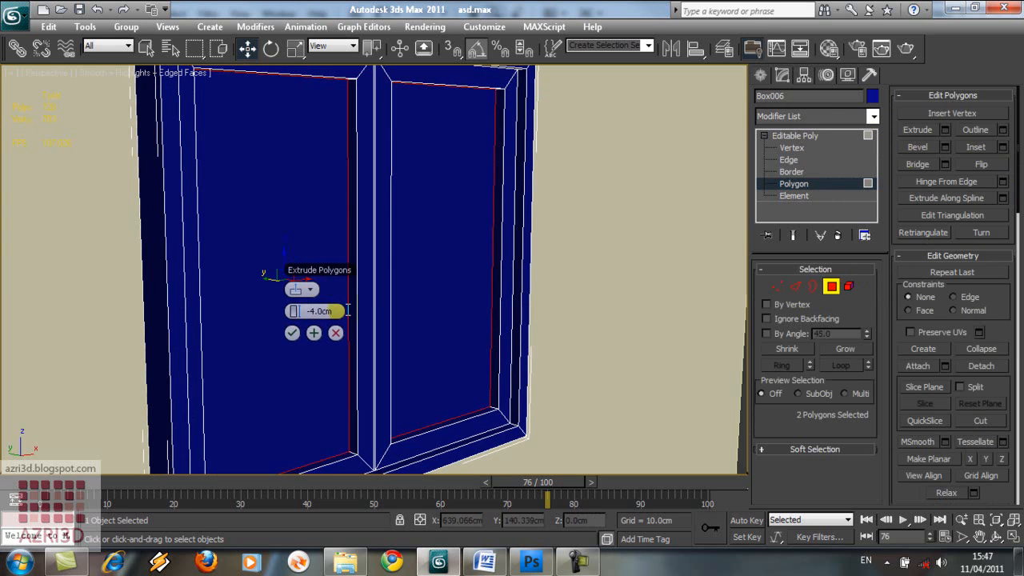
{"action": "left_click", "coordinate": [292, 333]}
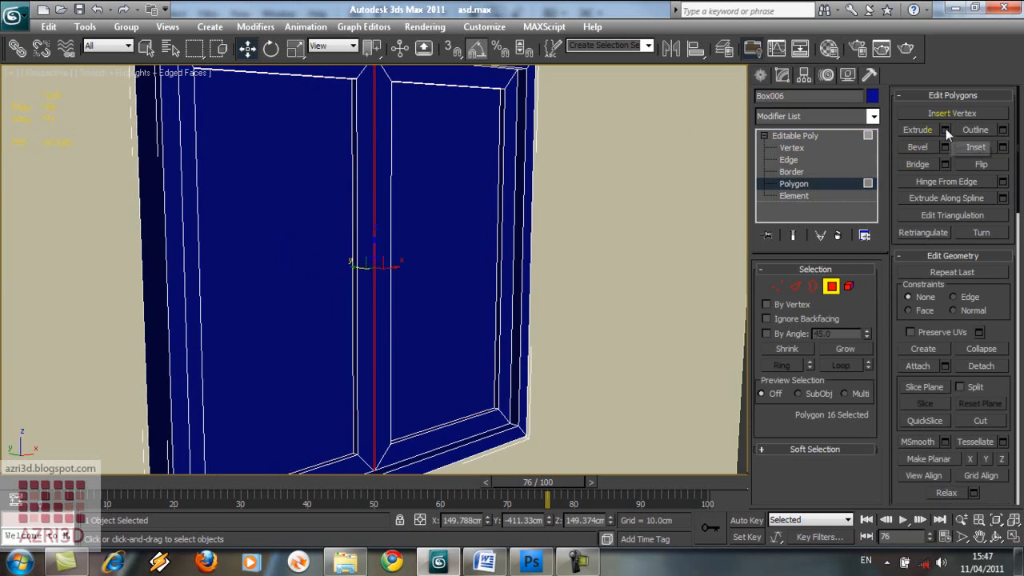
Add a Symmetry modifier mirroring the window box along its Z axis and enter its Mirror level.
{"action": "left_click", "coordinate": [795, 135]}
{"action": "key", "text": "t"}
{"action": "left_click", "coordinate": [872, 116]}
{"action": "left_click", "coordinate": [836, 296]}
{"action": "left_click", "coordinate": [779, 136]}
{"action": "left_click", "coordinate": [804, 148]}
{"action": "key", "text": "F3"}
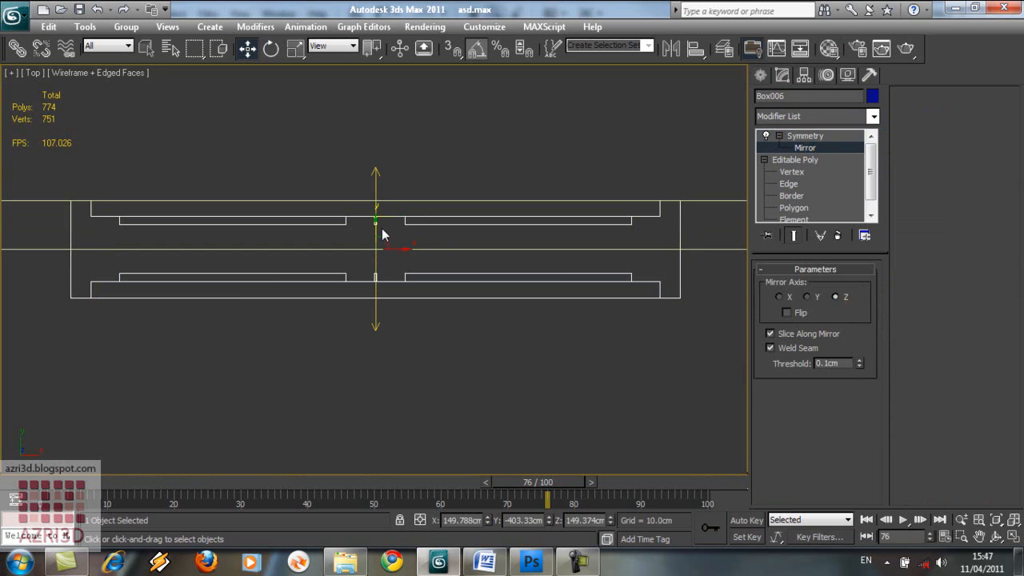
Position the Symmetry mirror plane with the Move Transform Type-In and return to the modifier's main level.
{"action": "right_click", "coordinate": [248, 49]}
{"action": "key", "text": "Return"}
{"action": "left_click", "coordinate": [437, 242]}
{"action": "left_click", "coordinate": [813, 137]}
{"action": "key", "text": "f"}
{"action": "key", "text": "p"}
{"action": "key", "text": "F3"}
{"action": "middle_click_drag", "start_coordinate": [408, 259], "coordinate": [474, 252], "text": "alt"}
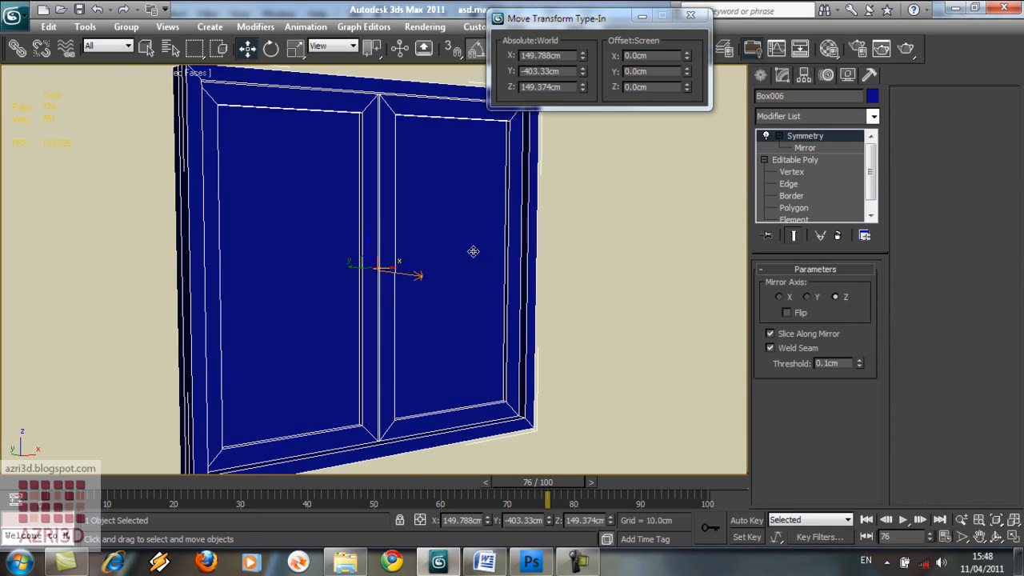
Align the window box to the wall in Z Position only, center to center.
{"action": "key", "text": "m"}
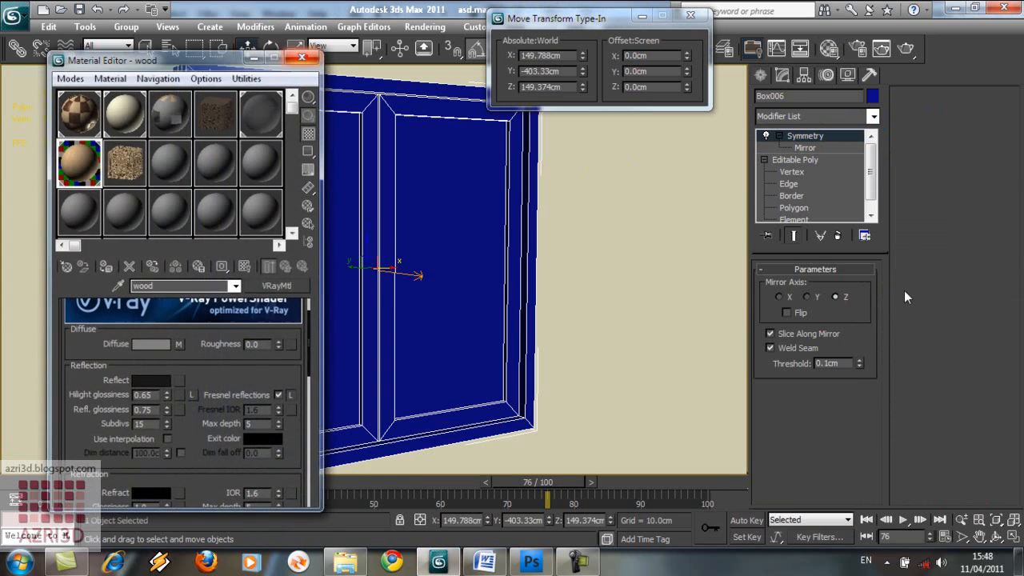
{"action": "left_click", "coordinate": [305, 53]}
{"action": "key", "text": "f"}
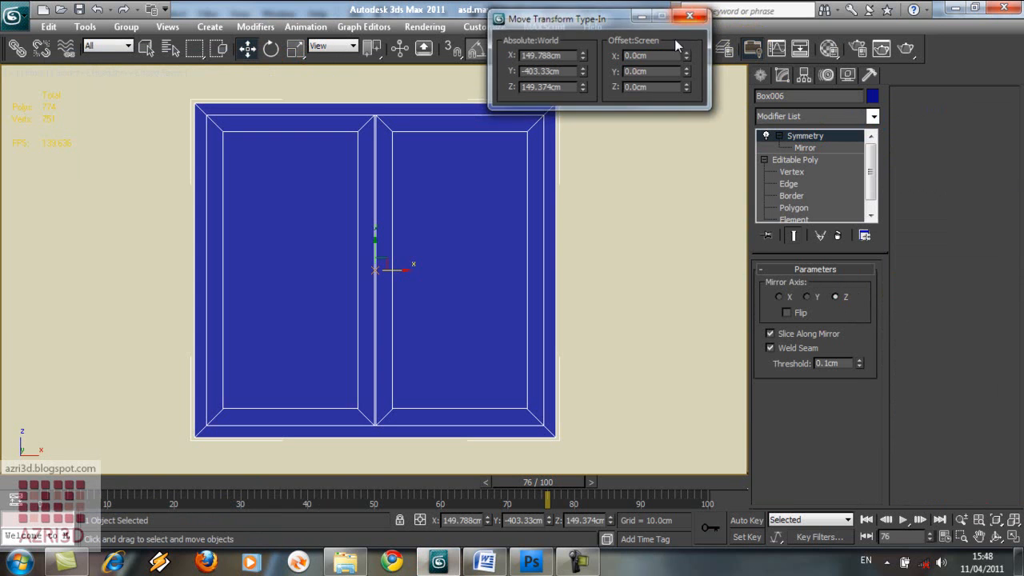
{"action": "left_click", "coordinate": [690, 15]}
{"action": "left_click", "coordinate": [695, 48]}
{"action": "left_click", "coordinate": [649, 152]}
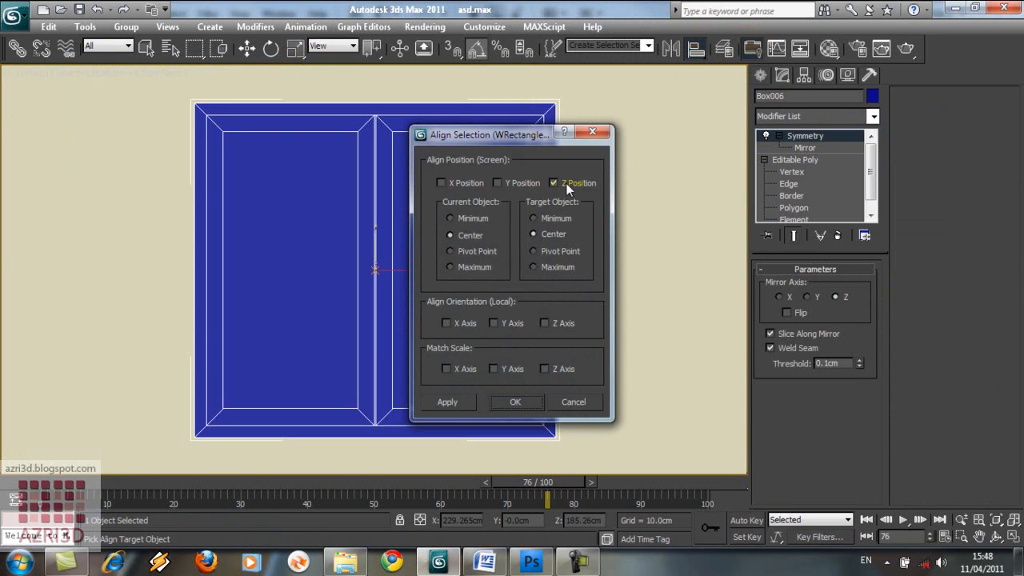
{"action": "left_click", "coordinate": [534, 404]}
Assign the wood material to the window box.
{"action": "key", "text": "m"}
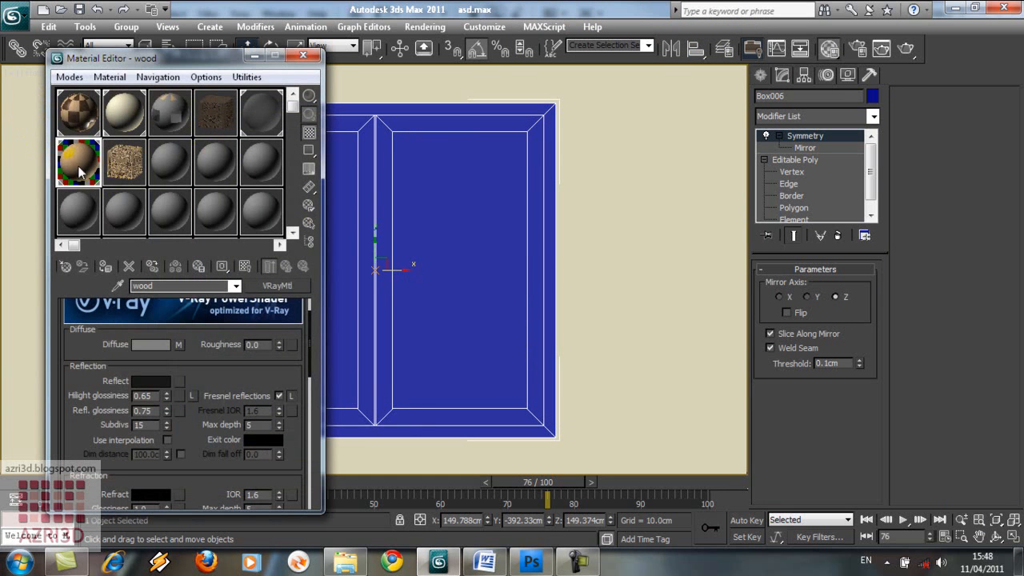
{"action": "left_click", "coordinate": [104, 267]}
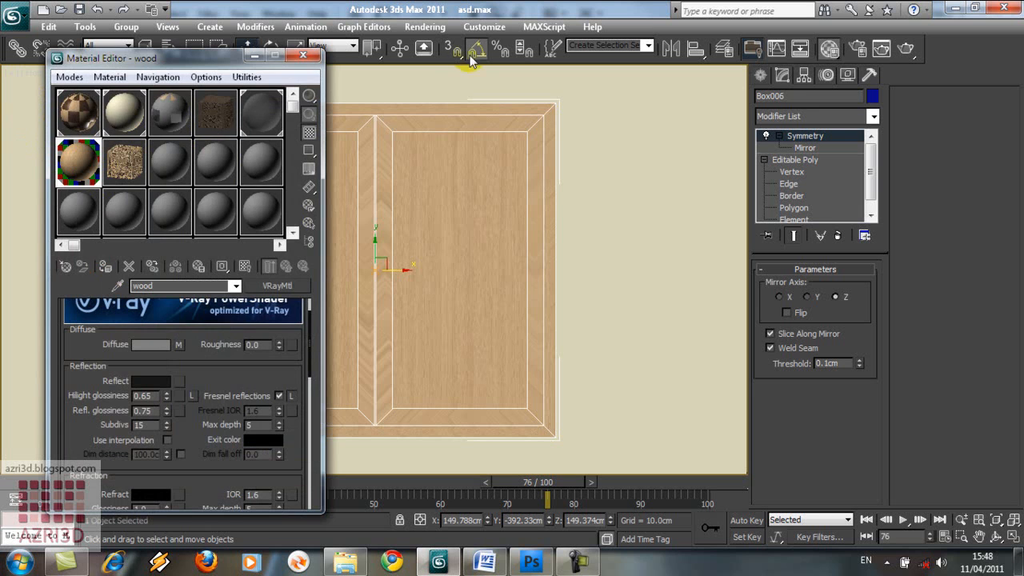
{"action": "left_click", "coordinate": [303, 56]}
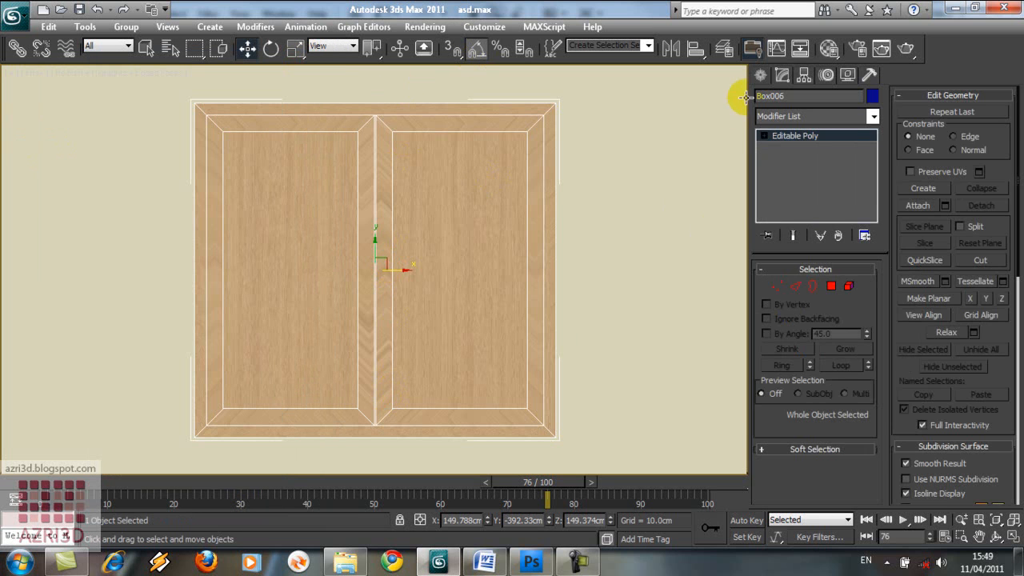
Select the recessed glass-pane polygons of both window halves on the front and back faces.
{"action": "left_click", "coordinate": [762, 136]}
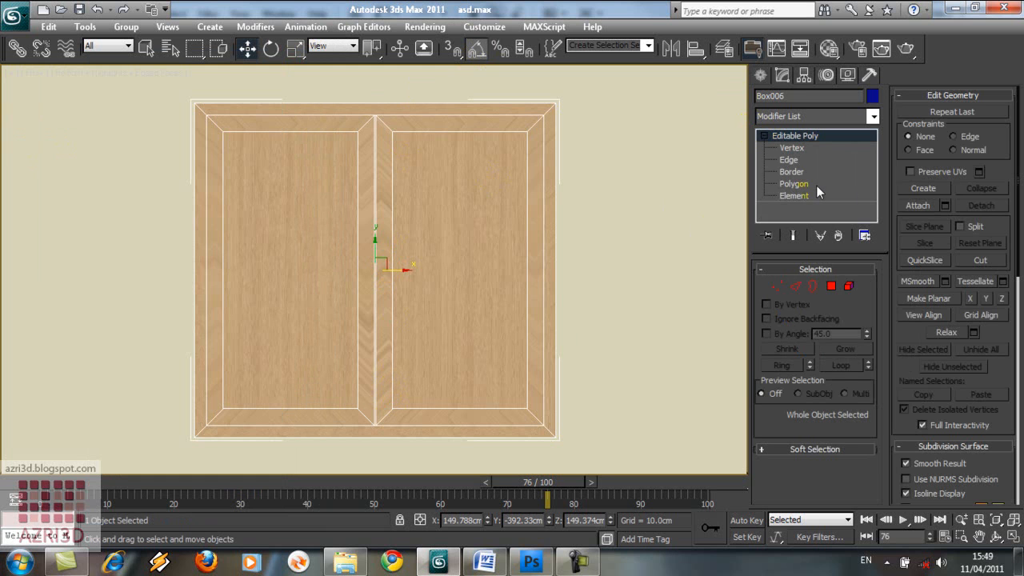
{"action": "left_click", "coordinate": [794, 184]}
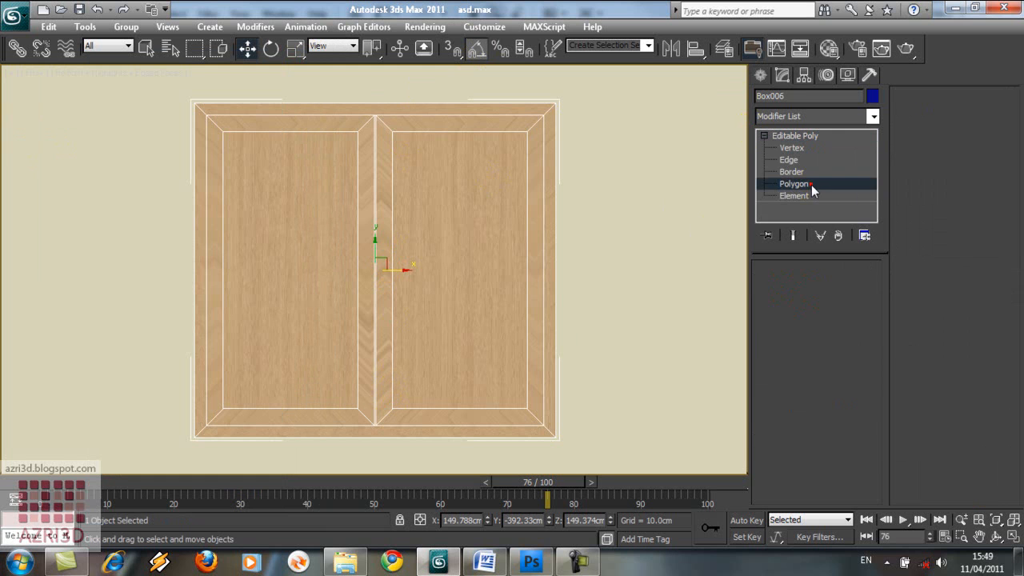
{"action": "left_click", "coordinate": [328, 209], "text": "ctrl"}
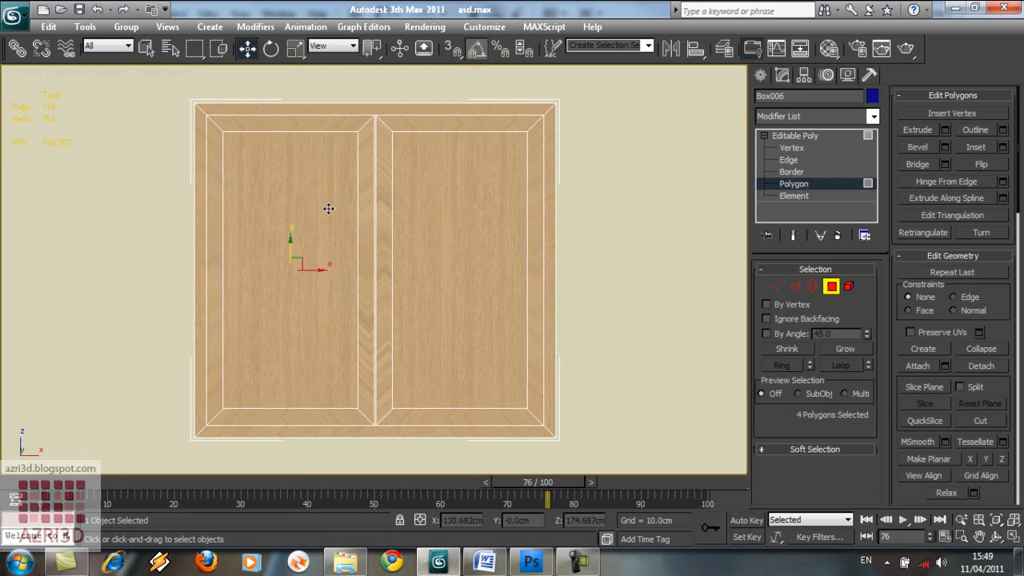
{"action": "key", "text": "F3"}
{"action": "key", "text": "p"}
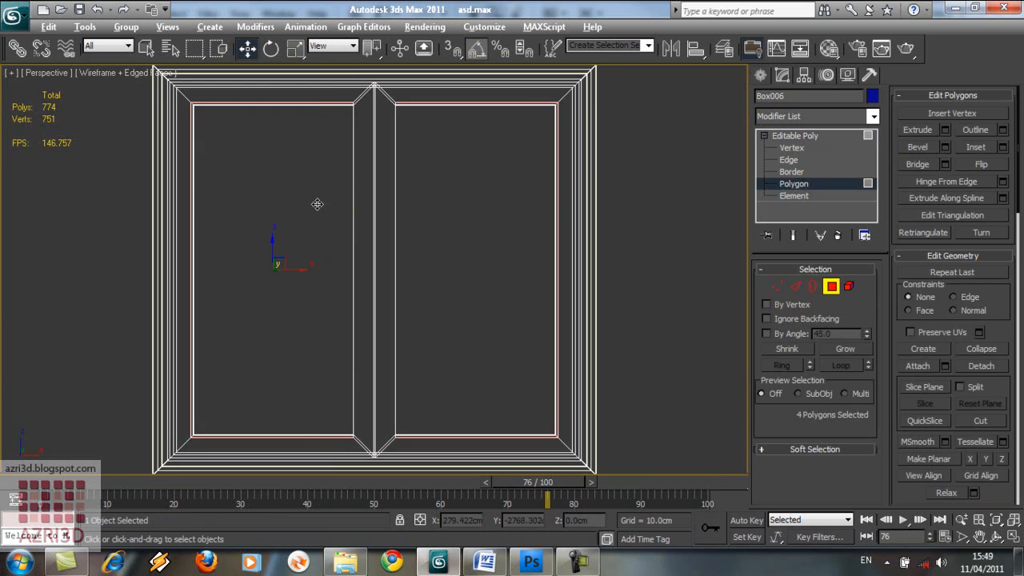
{"action": "middle_click_drag", "start_coordinate": [336, 210], "coordinate": [542, 229], "text": "alt"}
{"action": "left_click", "coordinate": [486, 214], "text": "ctrl"}
{"action": "left_click", "coordinate": [304, 171], "text": "ctrl"}
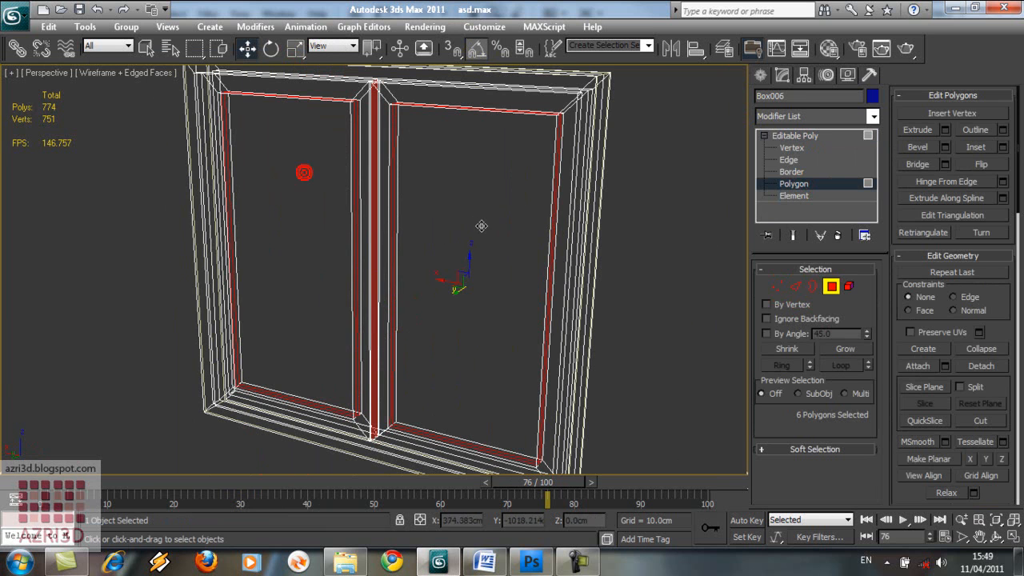
Assign the Kaca glass material to the selected pane polygons and leave polygon editing.
{"action": "key", "text": "f"}
{"action": "key", "text": "m"}
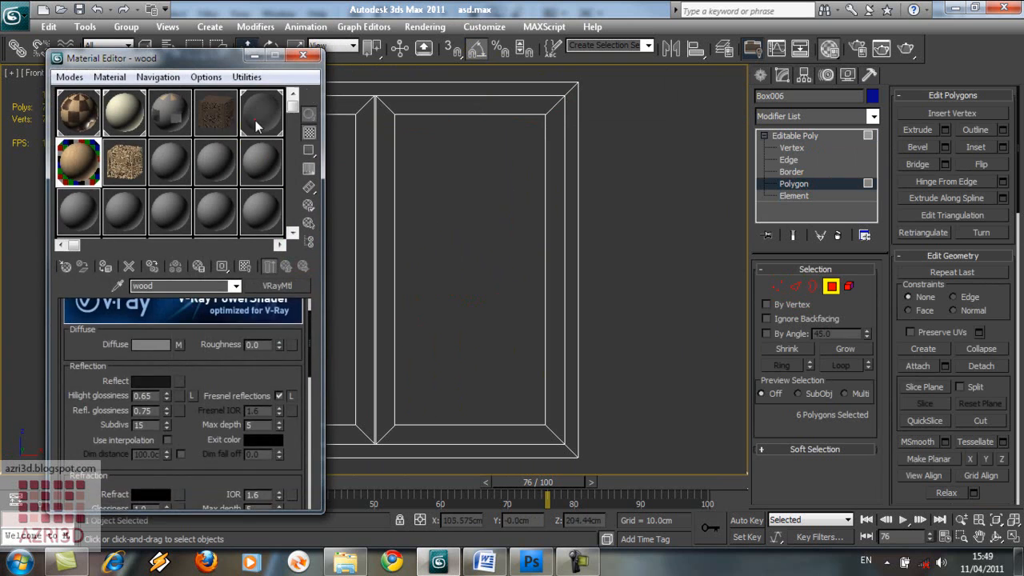
{"action": "left_click", "coordinate": [255, 120]}
{"action": "left_click", "coordinate": [105, 267]}
{"action": "key", "text": "F3"}
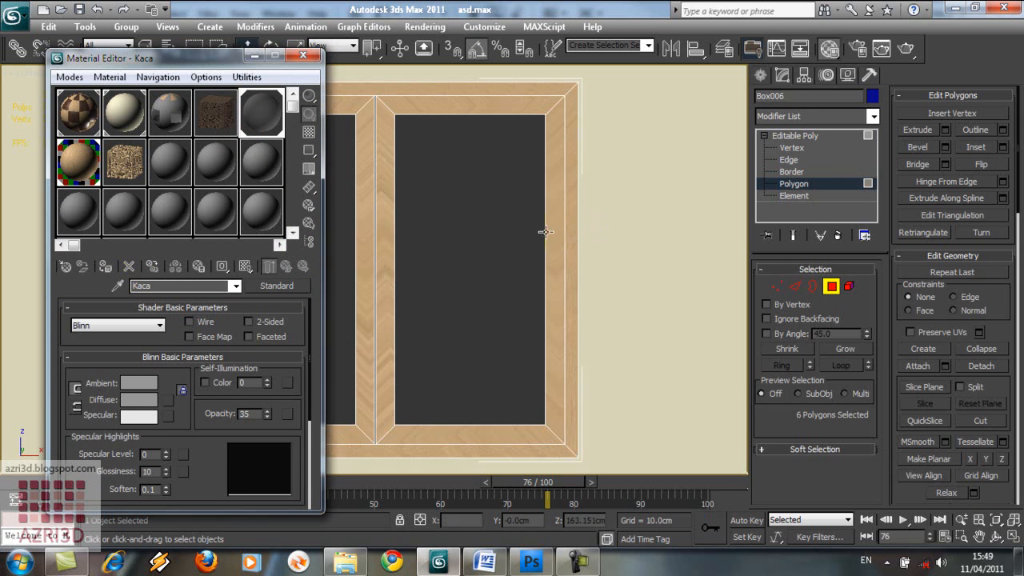
{"action": "key", "text": "ctrl+z"}
{"action": "left_click", "coordinate": [106, 267]}
{"action": "left_click", "coordinate": [795, 135]}
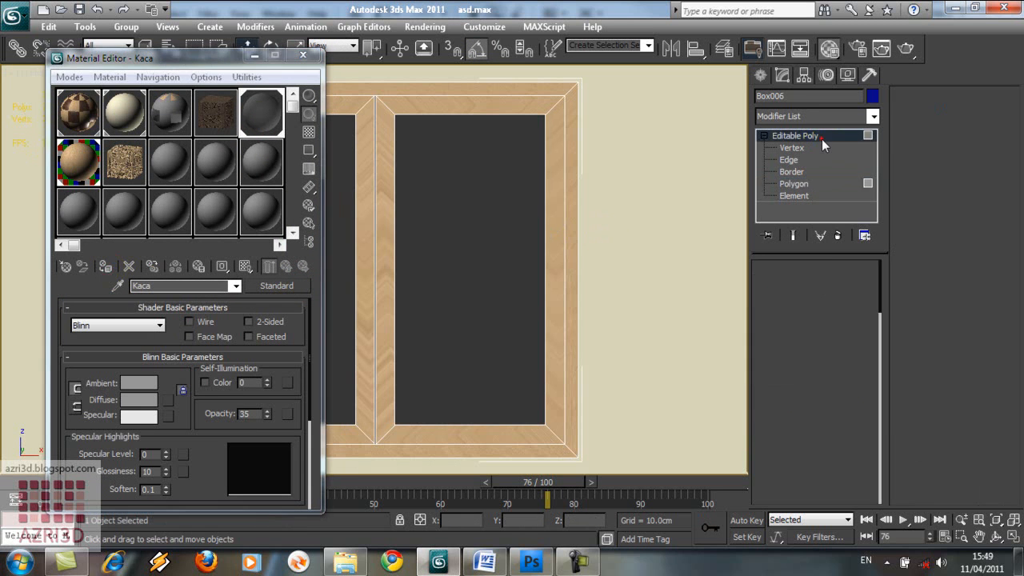
{"action": "left_click", "coordinate": [301, 56]}
Render the window from the VRayPhysicalCamera001 view.
{"action": "key", "text": "c"}
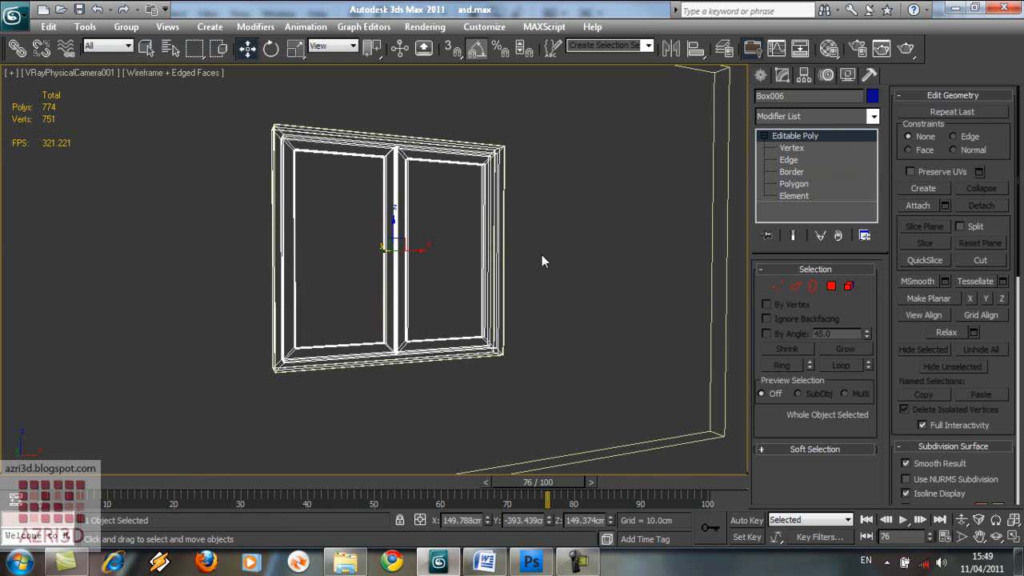
{"action": "key", "text": "shift+q"}
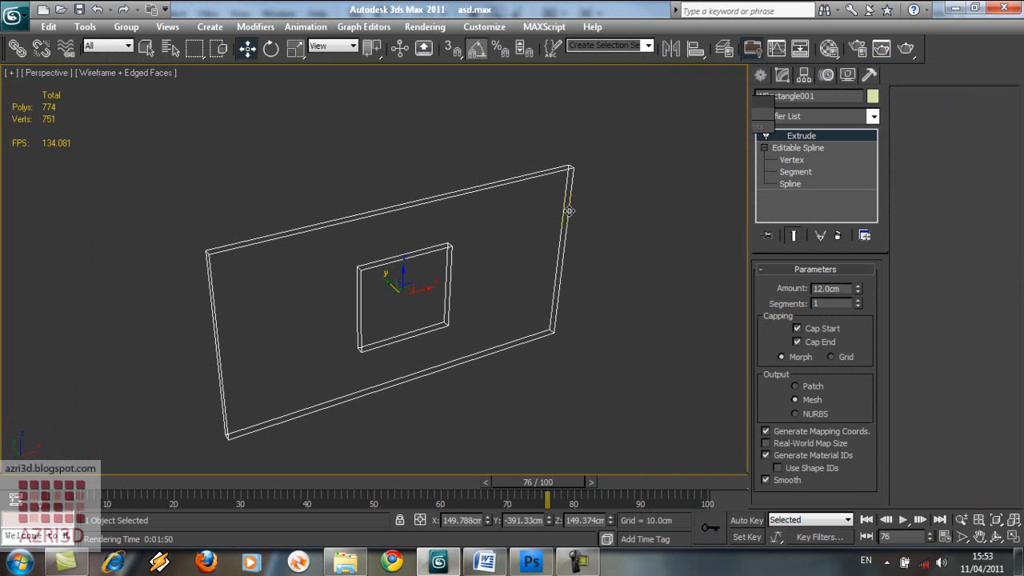
Create a Casement window snapped into the wall opening, 150 cm wide, 6 cm deep and about 138.8 cm high.
{"action": "left_click", "coordinate": [761, 75]}
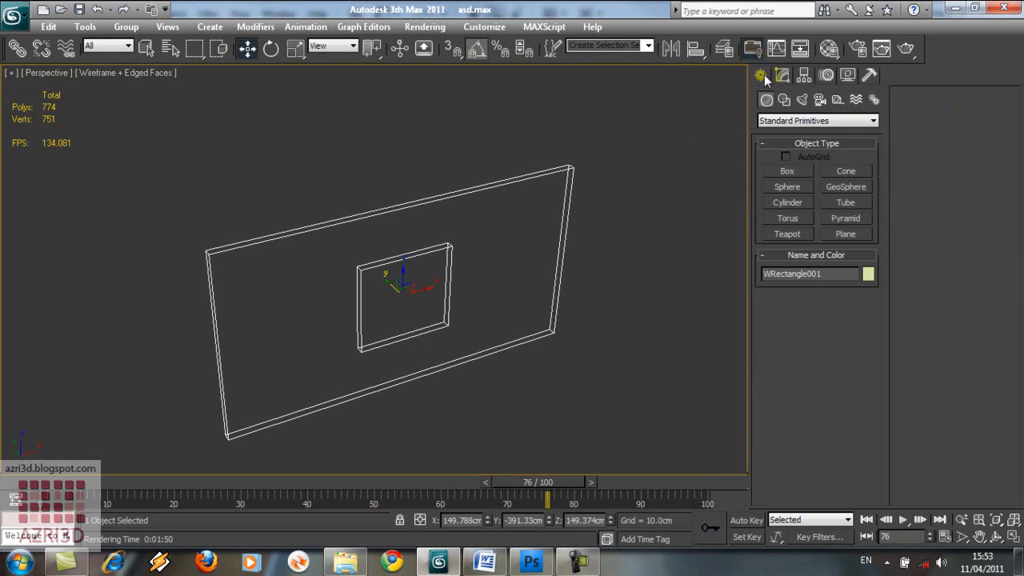
{"action": "left_click", "coordinate": [784, 123]}
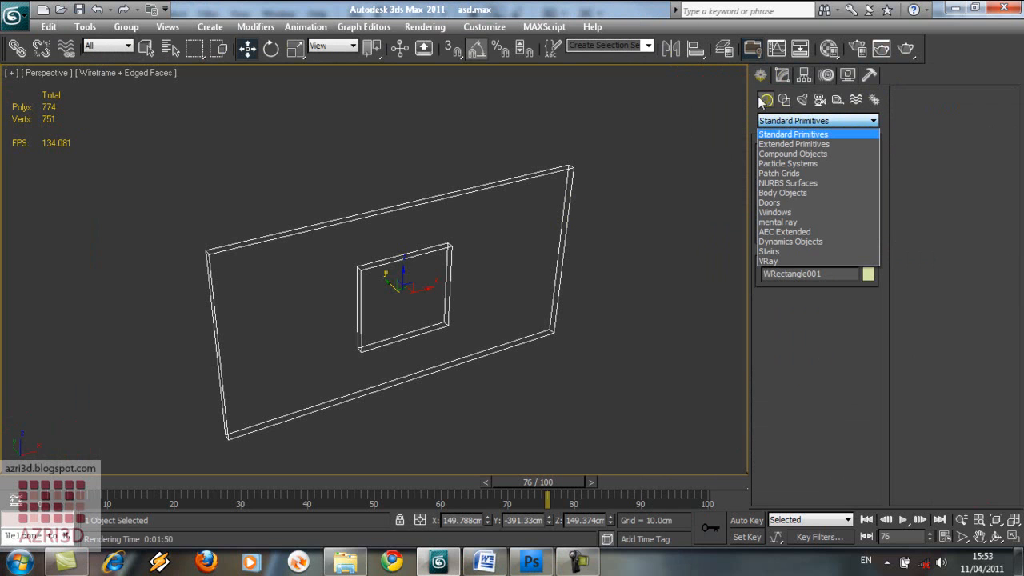
{"action": "left_click", "coordinate": [814, 212]}
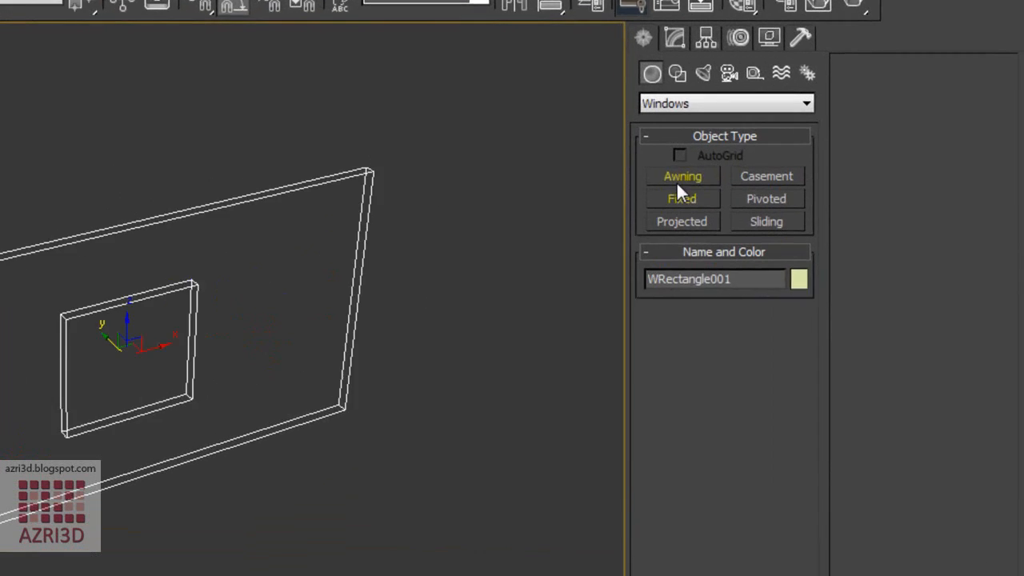
{"action": "left_click", "coordinate": [790, 172]}
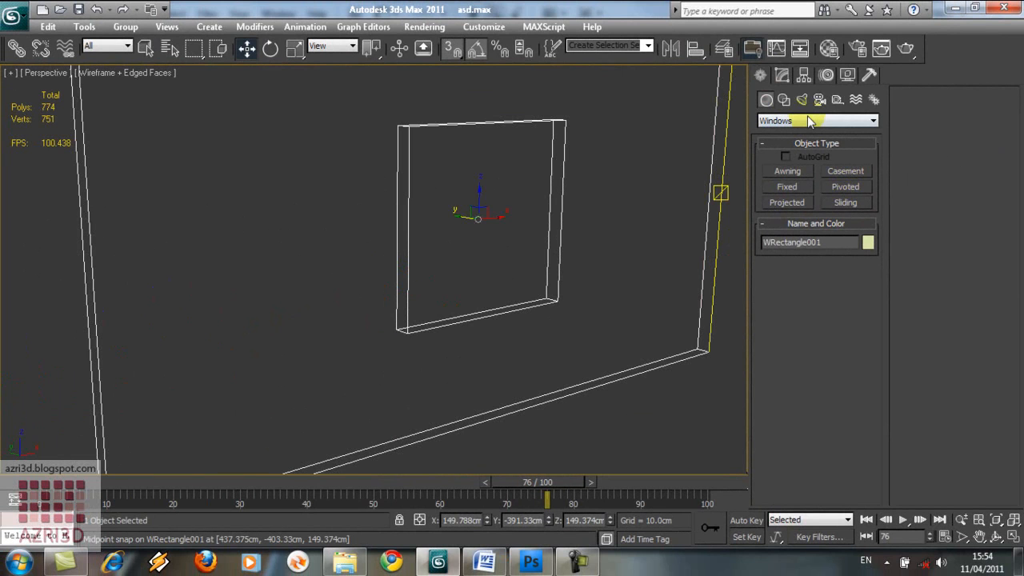
{"action": "left_click", "coordinate": [860, 173]}
{"action": "left_click", "coordinate": [856, 173]}
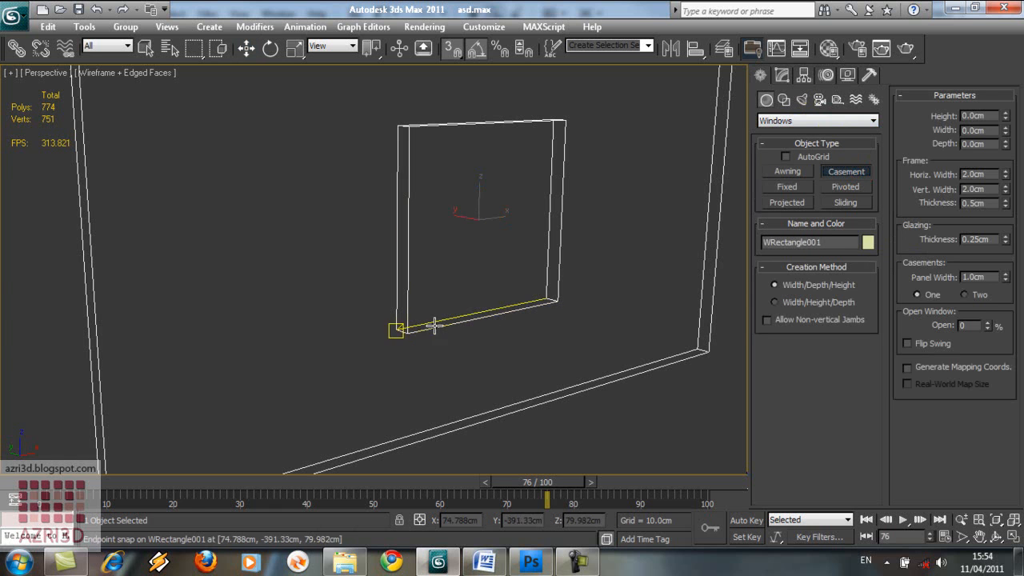
{"action": "middle_click_drag", "start_coordinate": [503, 315], "coordinate": [445, 355]}
{"action": "scroll", "coordinate": [446, 355], "scroll_direction": "up", "scroll_amount": 3}
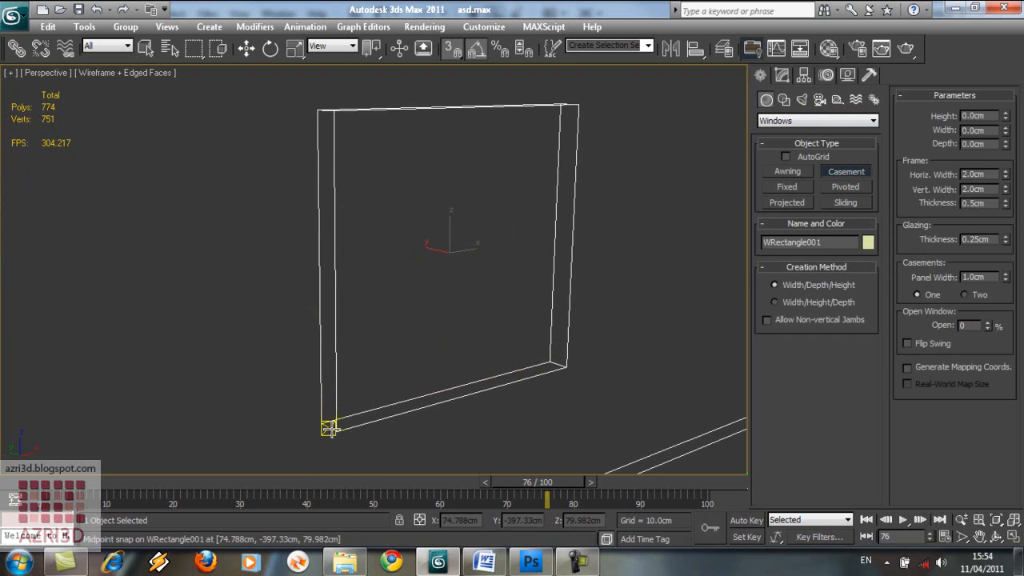
{"action": "left_click_drag", "start_coordinate": [329, 428], "coordinate": [556, 366]}
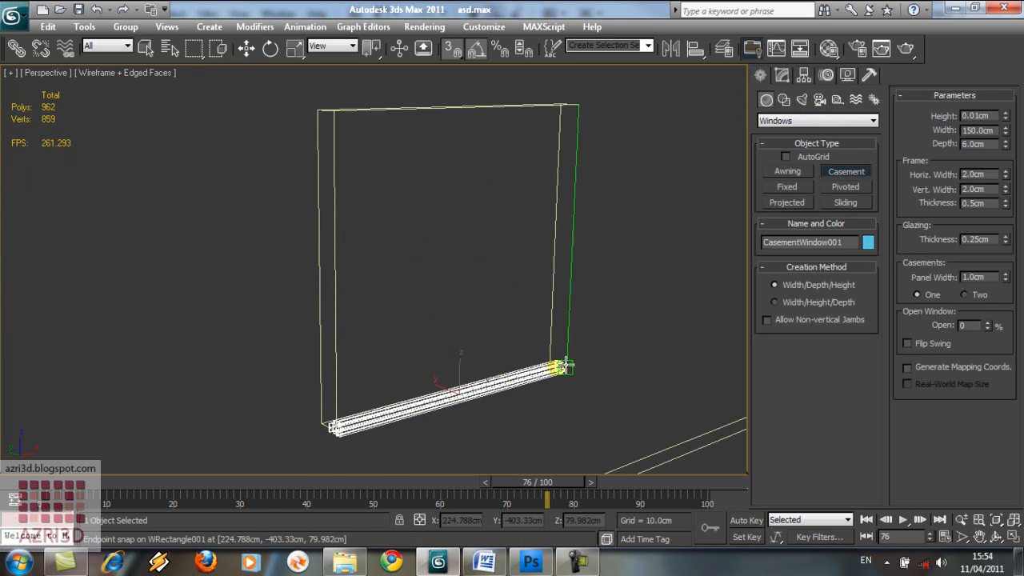
{"action": "left_click", "coordinate": [564, 366]}
{"action": "left_click", "coordinate": [585, 107]}
{"action": "middle_click_drag", "start_coordinate": [597, 174], "coordinate": [593, 255], "text": "alt"}
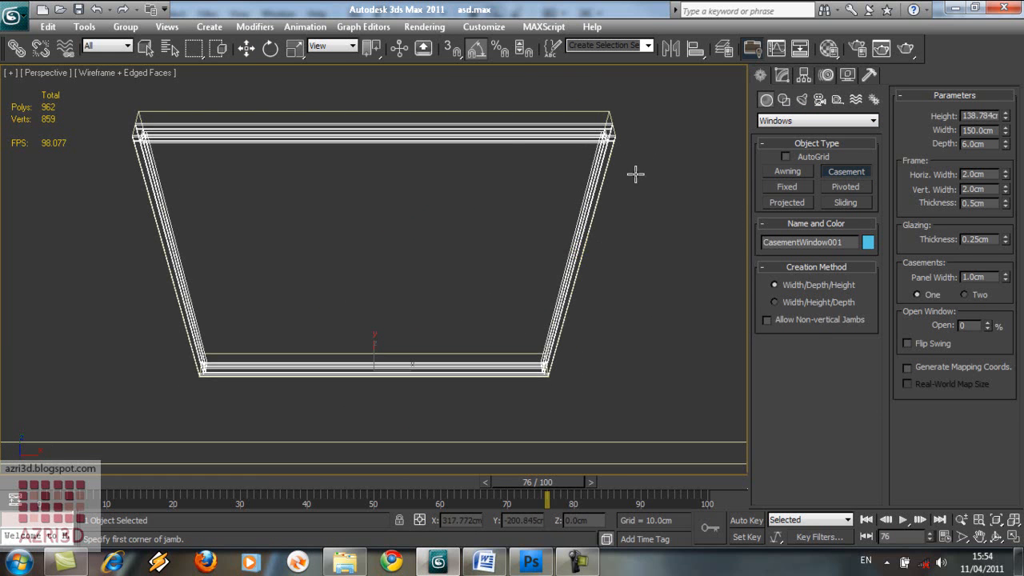
Set the casement window's horizontal and vertical frame widths to 5 cm and its panel width to 7 cm.
{"action": "key", "text": "f"}
{"action": "key", "text": "z"}
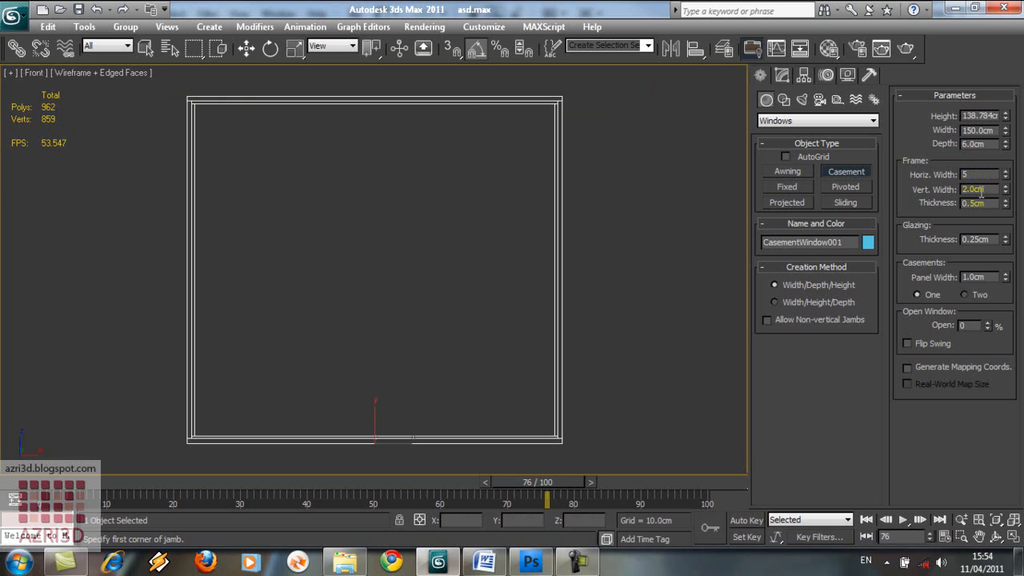
{"action": "key", "text": "Return"}
{"action": "key", "text": "Return"}
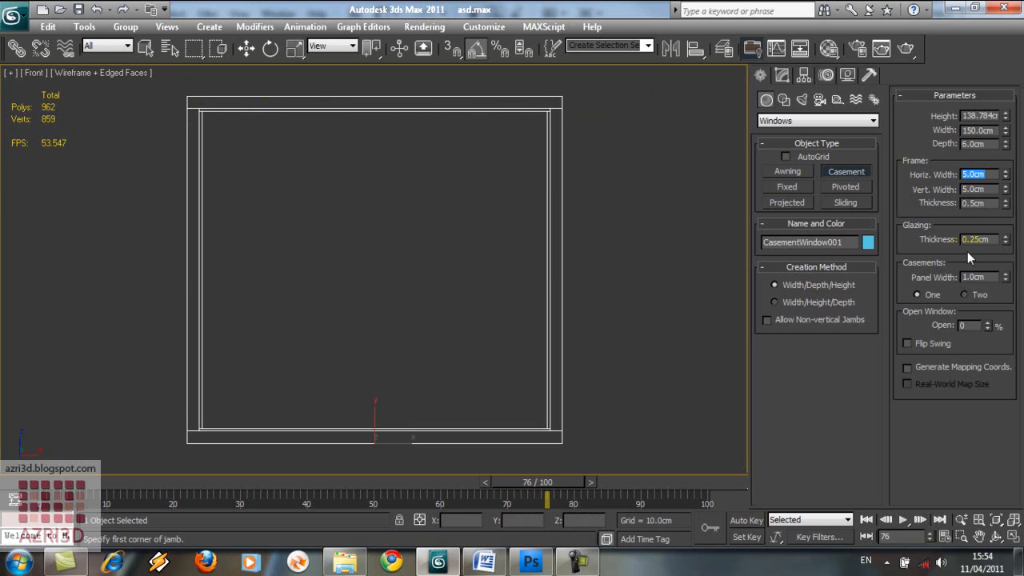
{"action": "double_click", "coordinate": [974, 277]}
{"action": "type", "text": "7"}
{"action": "key", "text": "Return"}
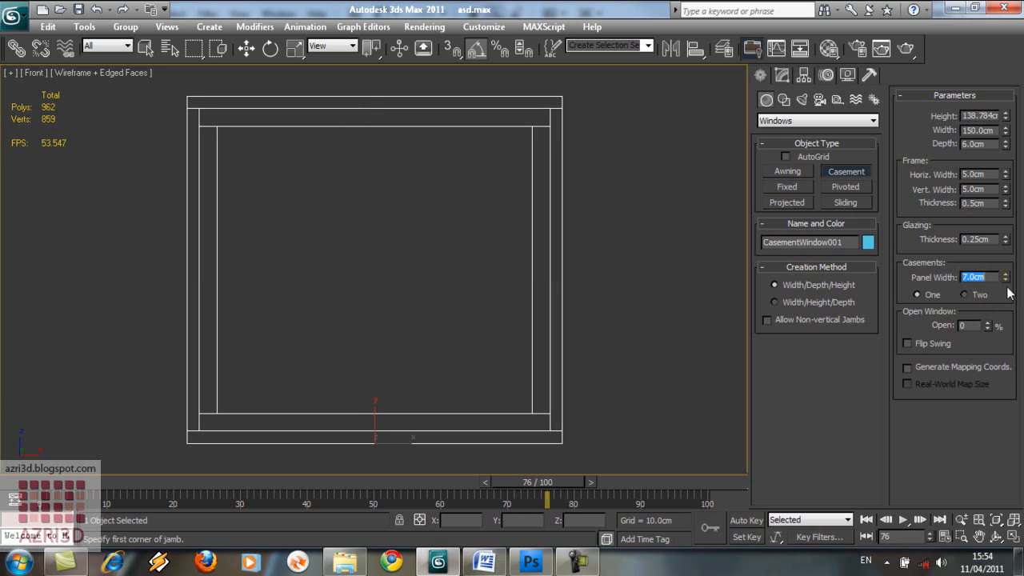
Give the casement window two casements and set its depth to 4 cm.
{"action": "left_click", "coordinate": [979, 296]}
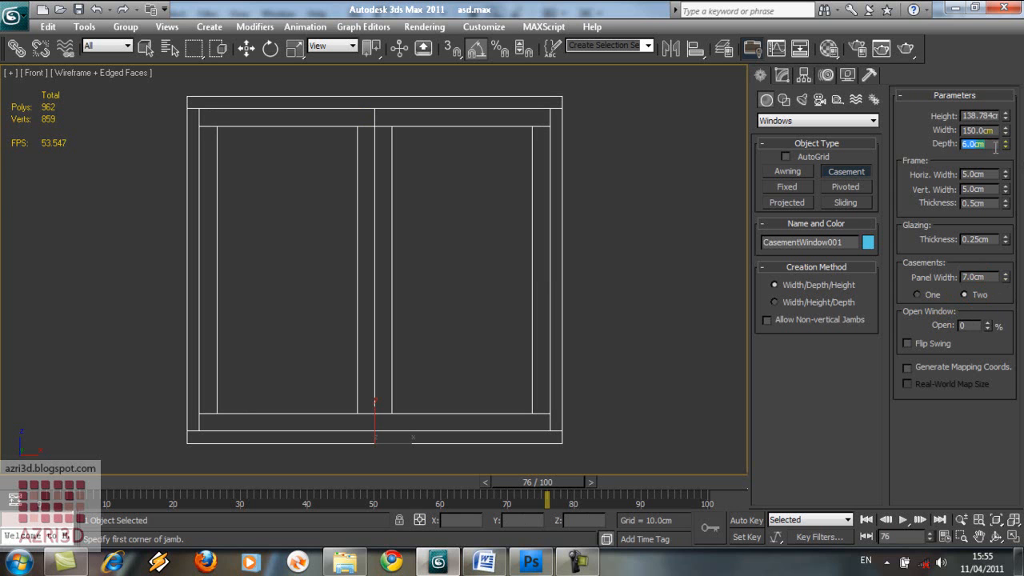
{"action": "type", "text": "4"}
{"action": "key", "text": "Return"}
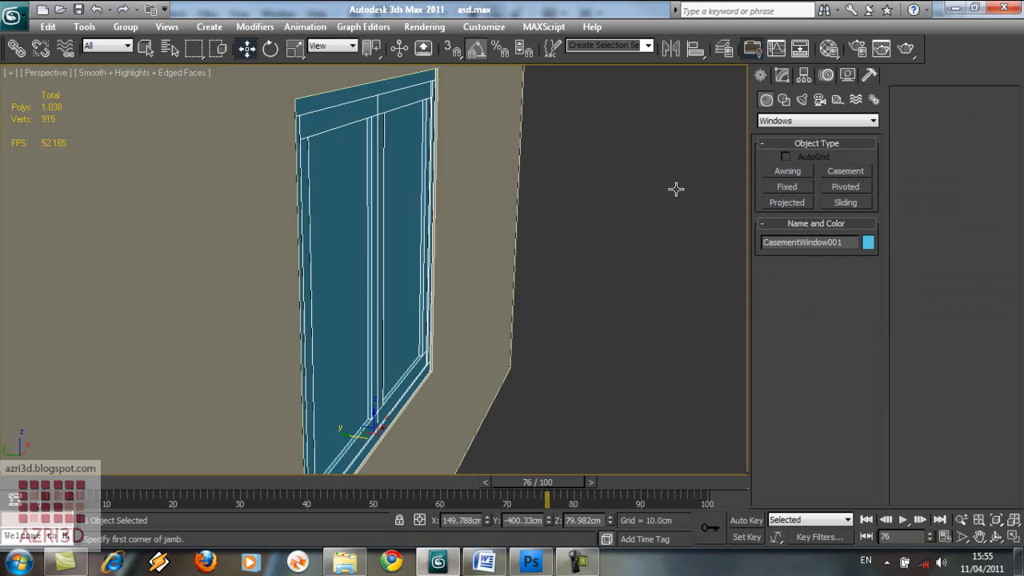
Enable Flip Swing on the casement window and test its opening, returning Open to 0%.
{"action": "mouse_move", "coordinate": [676, 190]}
{"action": "middle_mouse_down", "text": "alt"}
{"action": "mouse_move", "coordinate": [605, 189]}
{"action": "mouse_move", "coordinate": [604, 178]}
{"action": "middle_mouse_up", "text": "alt"}
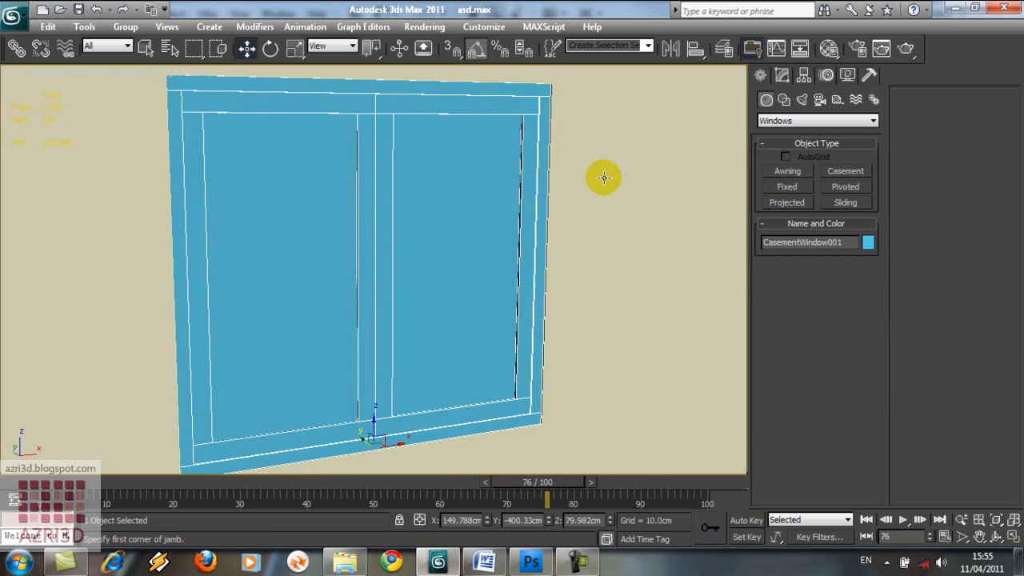
{"action": "scroll", "coordinate": [604, 177], "scroll_direction": "up", "scroll_amount": 1}
{"action": "left_click", "coordinate": [783, 74]}
{"action": "scroll", "coordinate": [652, 229], "scroll_direction": "down", "scroll_amount": 4}
{"action": "scroll", "coordinate": [696, 171], "scroll_direction": "up", "scroll_amount": 3}
{"action": "scroll", "coordinate": [776, 306], "scroll_direction": "down", "scroll_amount": 2}
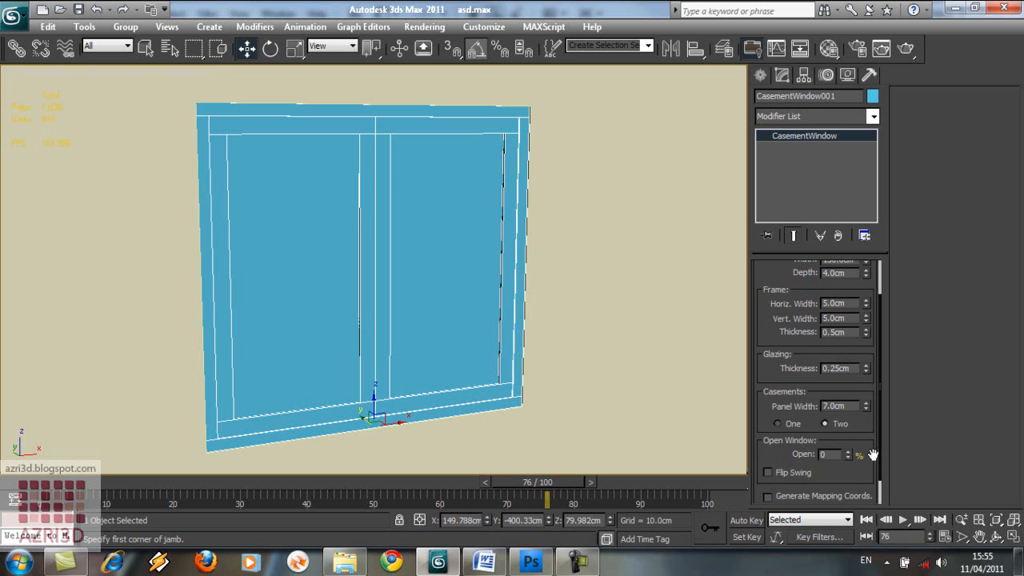
{"action": "mouse_move", "coordinate": [849, 454]}
{"action": "left_mouse_down"}
{"action": "mouse_move", "coordinate": [843, 372]}
{"action": "mouse_move", "coordinate": [837, 468]}
{"action": "mouse_move", "coordinate": [845, 384]}
{"action": "mouse_move", "coordinate": [839, 454]}
{"action": "left_mouse_up"}
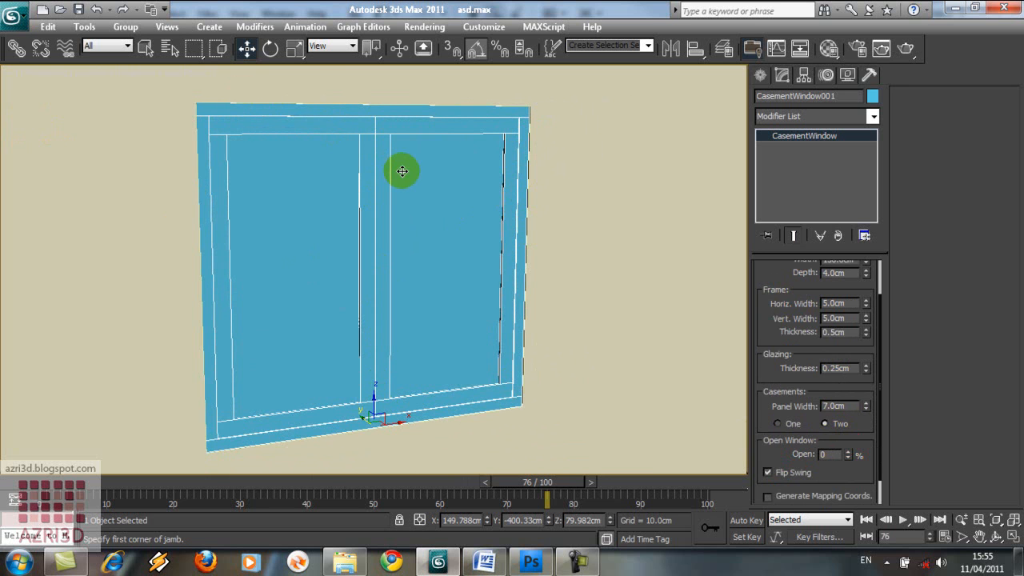
Apply the wood material to the casement window.
{"action": "key", "text": "m"}
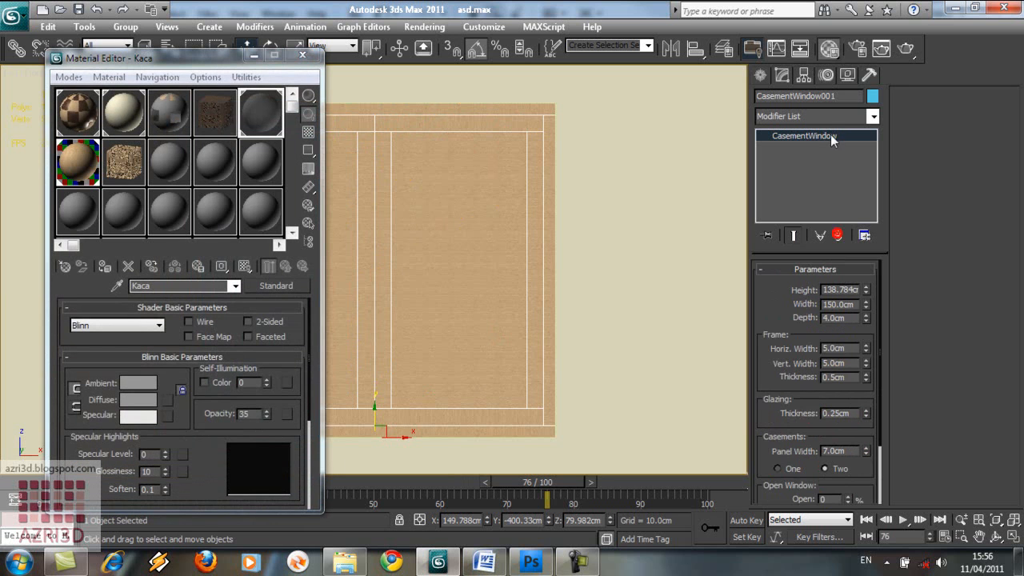
Add an Edit Mesh modifier to the casement window and enter its Polygon sub-object level.
{"action": "left_click", "coordinate": [824, 117]}
{"action": "scroll", "coordinate": [824, 120], "scroll_direction": "down", "scroll_amount": 2}
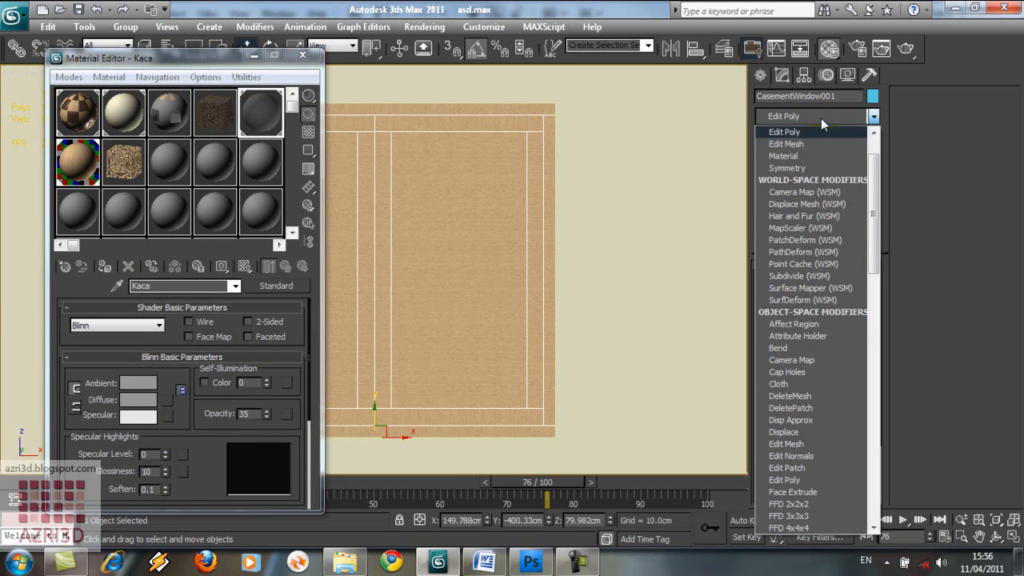
{"action": "left_click", "coordinate": [792, 144]}
{"action": "left_click", "coordinate": [780, 137]}
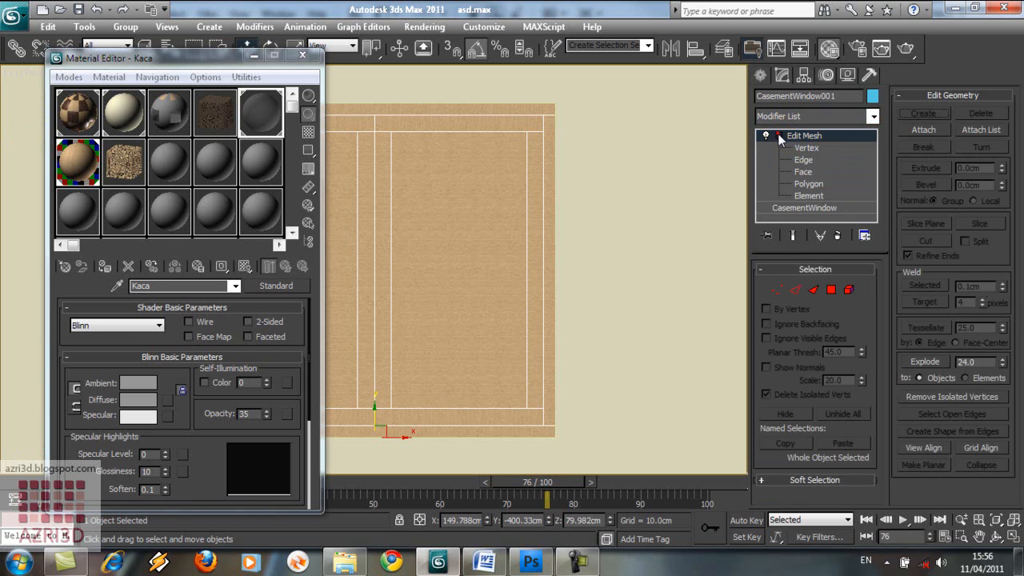
{"action": "left_click", "coordinate": [810, 184]}
Select the glass pane polygons of both casements on the front and back of the window.
{"action": "left_click", "coordinate": [469, 235]}
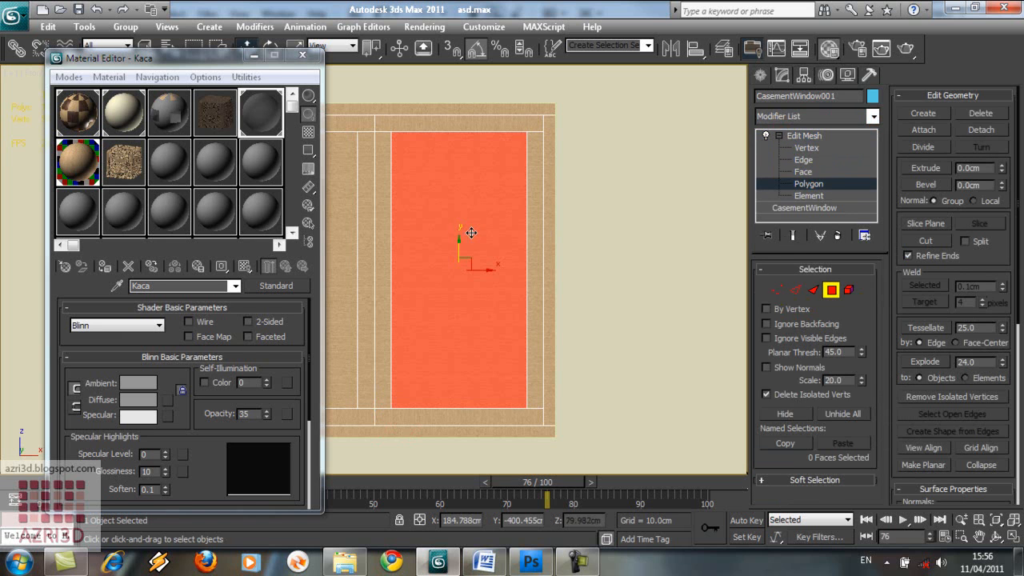
{"action": "left_click", "coordinate": [354, 211], "text": "ctrl"}
{"action": "key", "text": "z"}
{"action": "middle_click_drag", "start_coordinate": [441, 206], "coordinate": [633, 229], "text": "alt"}
{"action": "left_click", "coordinate": [438, 178], "text": "ctrl"}
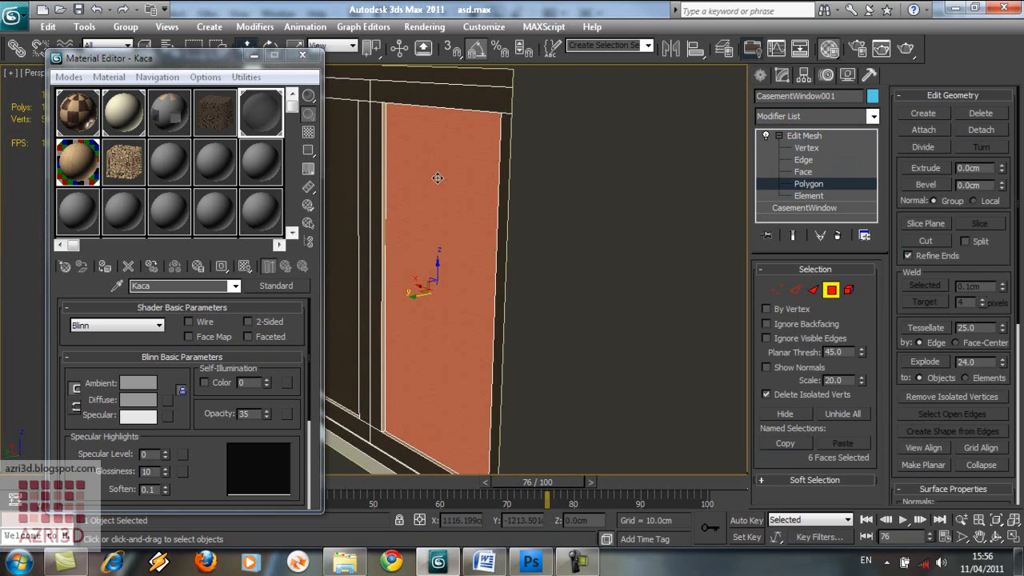
{"action": "left_click", "coordinate": [345, 148], "text": "ctrl"}
{"action": "key", "text": "f"}
{"action": "key", "text": "z"}
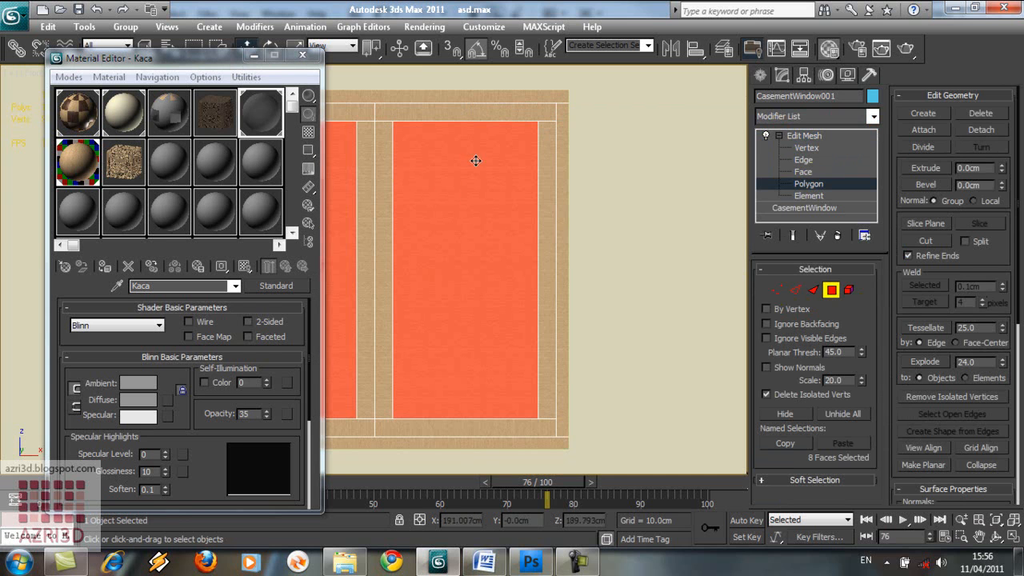
Assign the Kaca glass material to the selected pane polygons, close the material editor and leave polygon editing.
{"action": "left_click", "coordinate": [100, 266]}
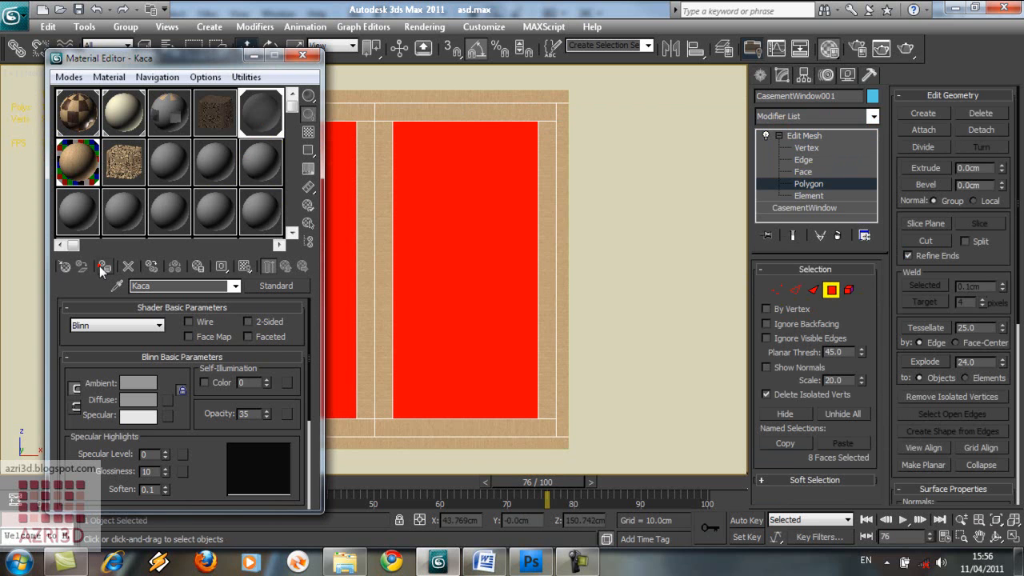
{"action": "left_click", "coordinate": [303, 55]}
{"action": "left_click", "coordinate": [803, 136]}
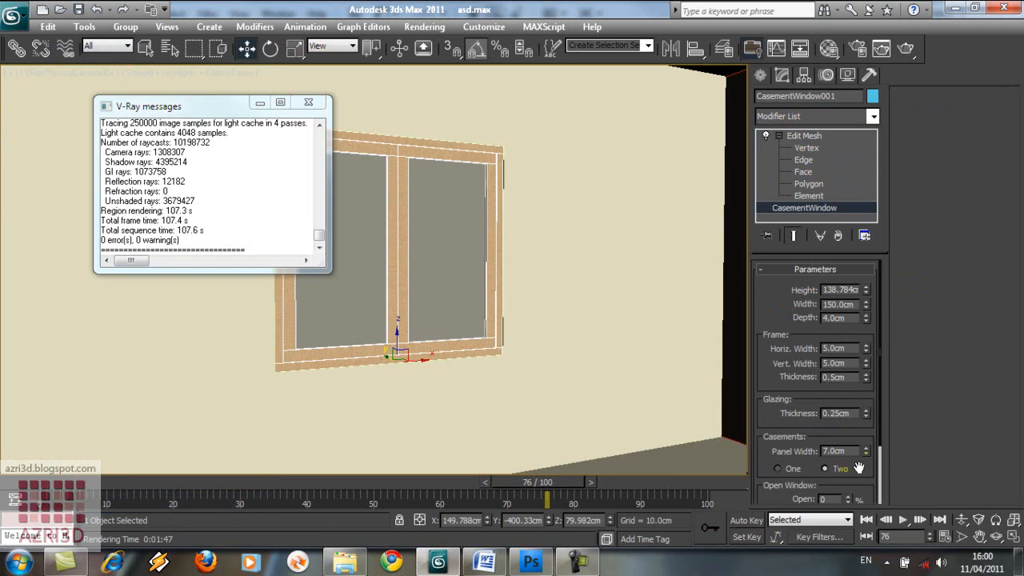
Open the casement window to 37% in its base object parameters.
{"action": "left_click_drag", "start_coordinate": [856, 467], "coordinate": [865, 389]}
{"action": "left_click_drag", "start_coordinate": [852, 428], "coordinate": [851, 389]}
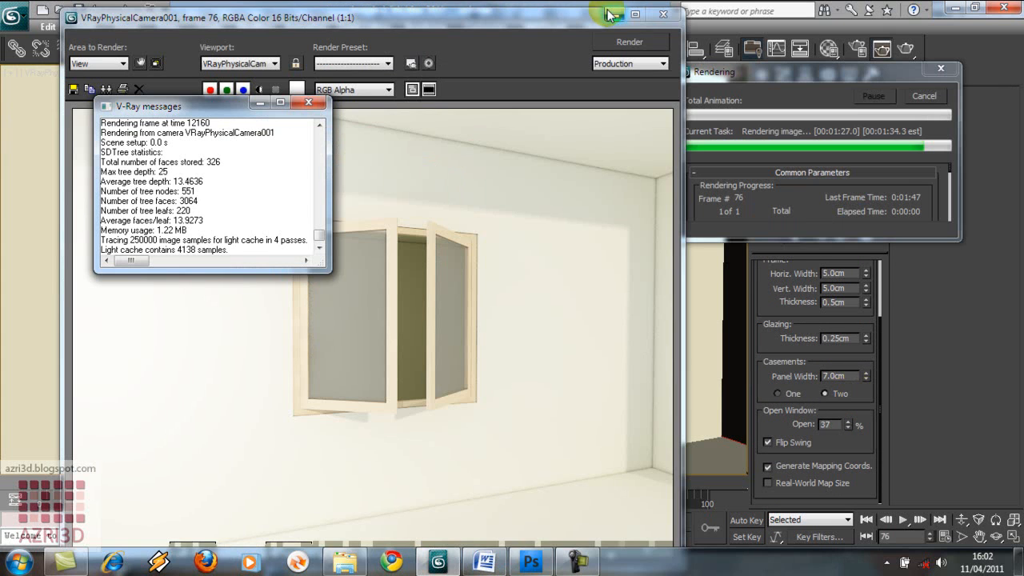